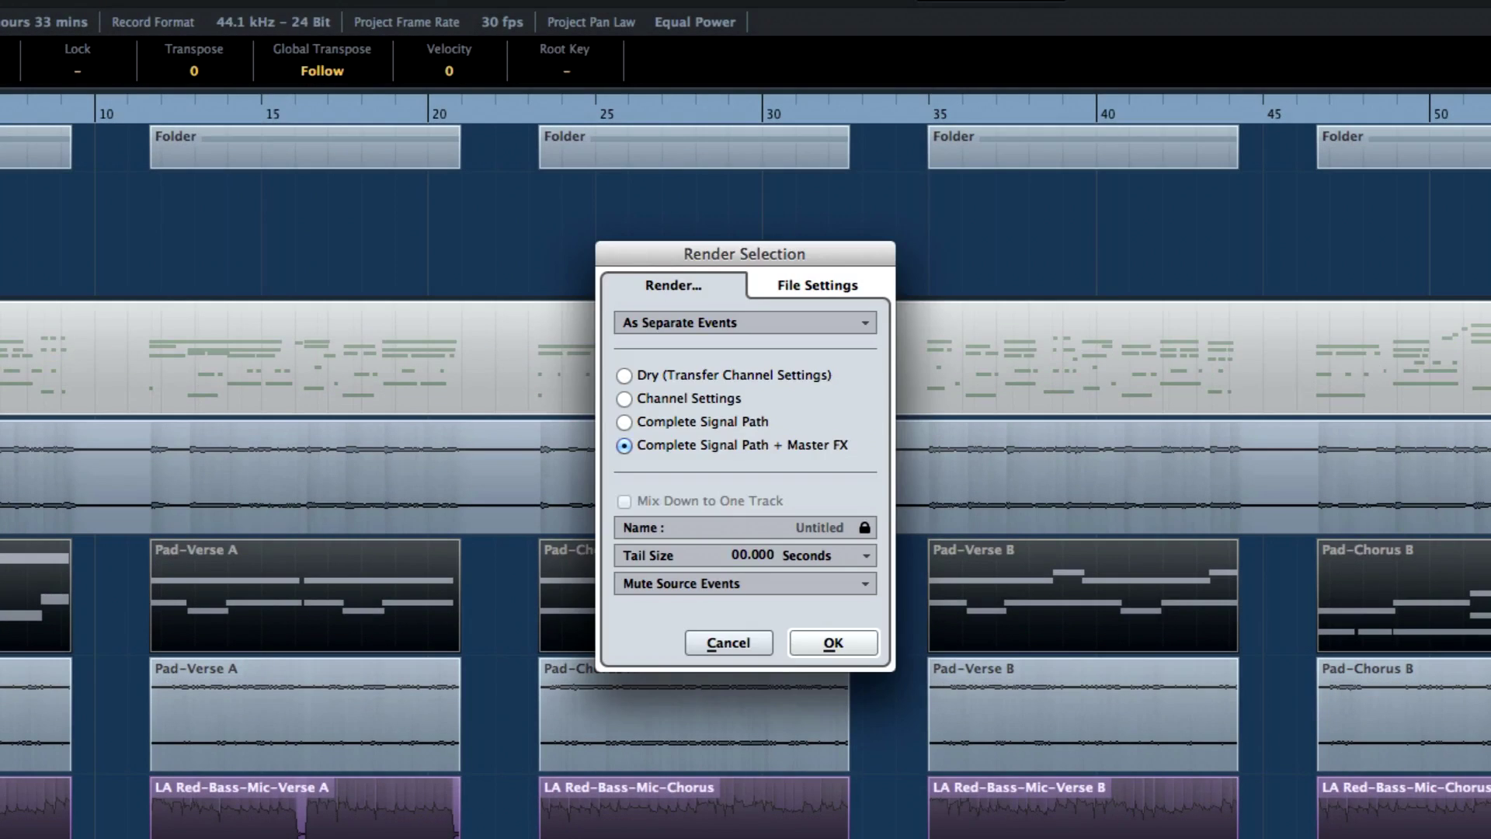
Set the render mode for the selected pad events to As One Event and render the selection
{"action": "left_click", "coordinate": [828, 324]}
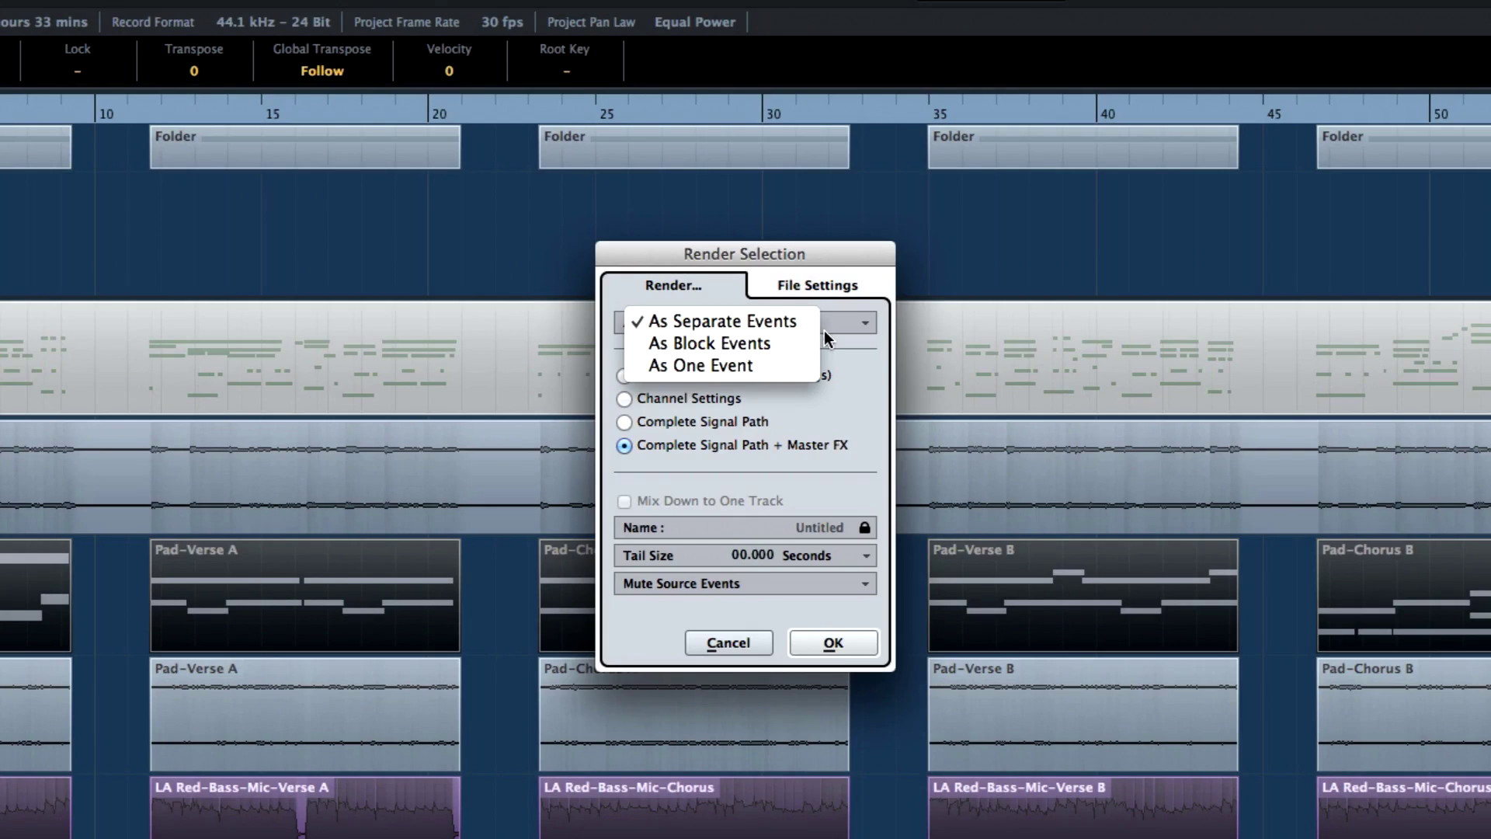
{"action": "left_click", "coordinate": [745, 365]}
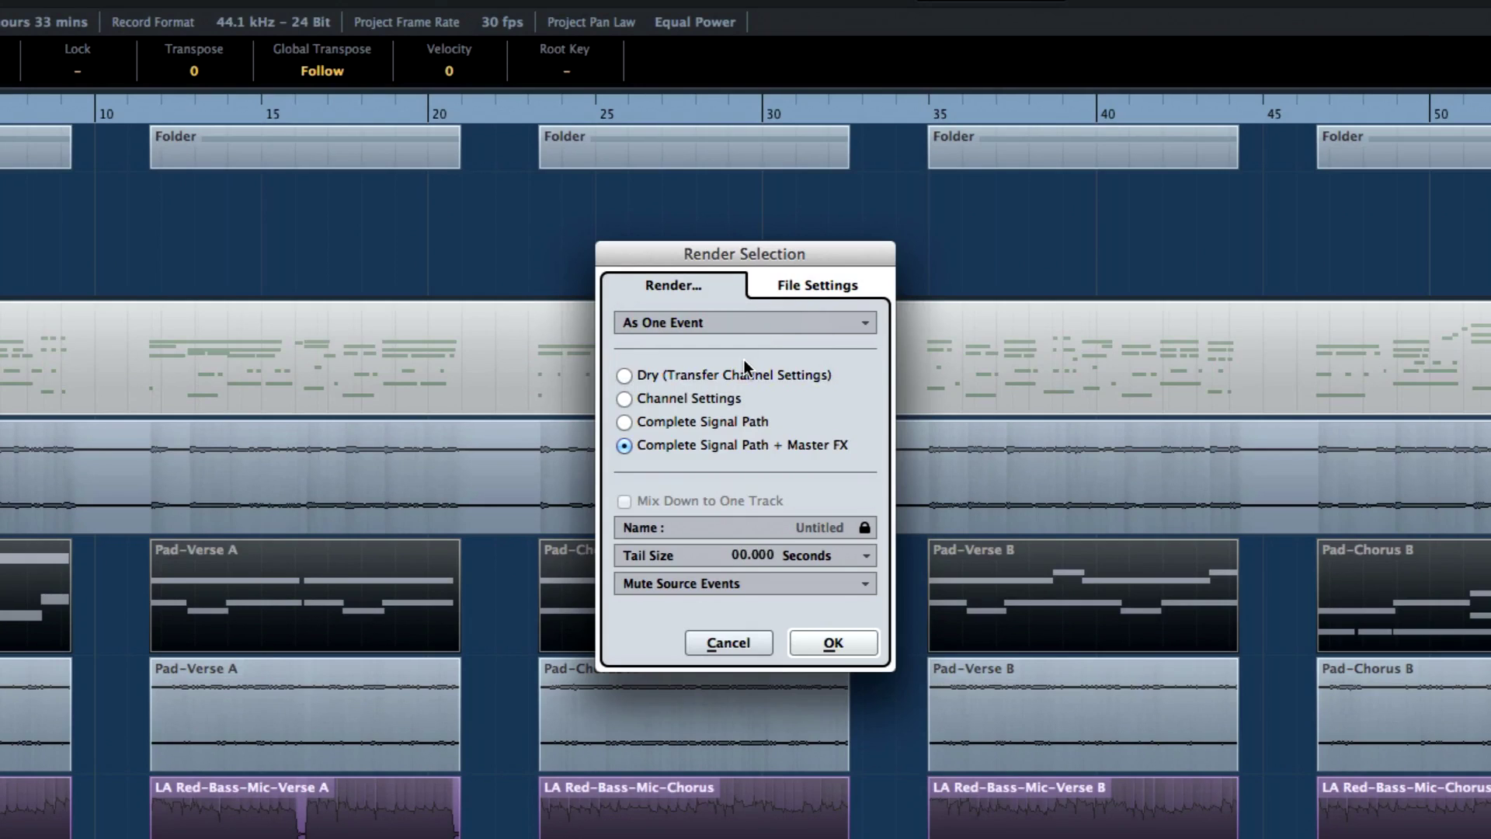
{"action": "left_click", "coordinate": [822, 645]}
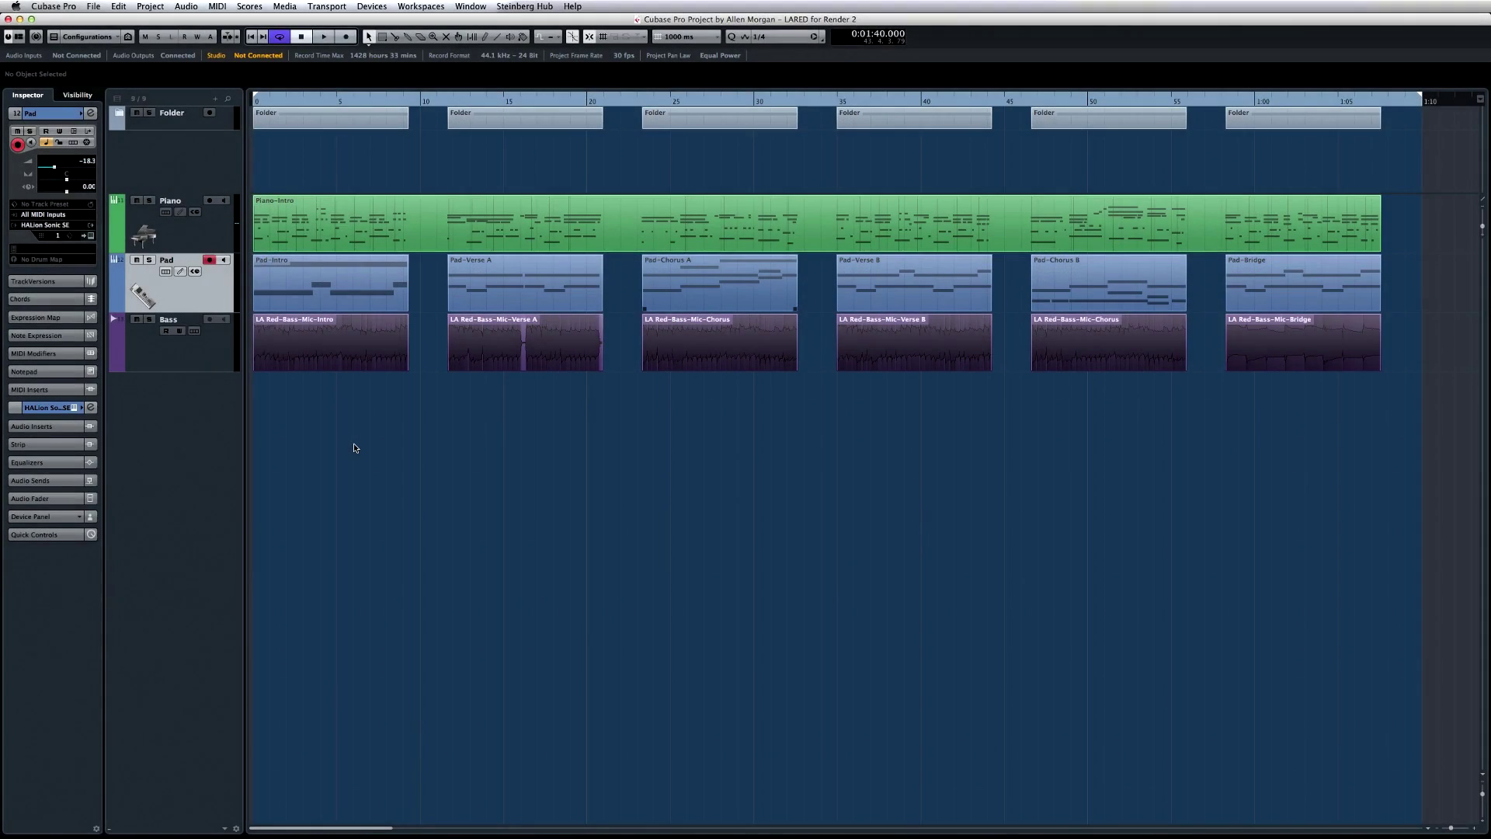
Render the Piano-Intro part on the Piano track in place with the current render settings
{"action": "left_click", "coordinate": [215, 239]}
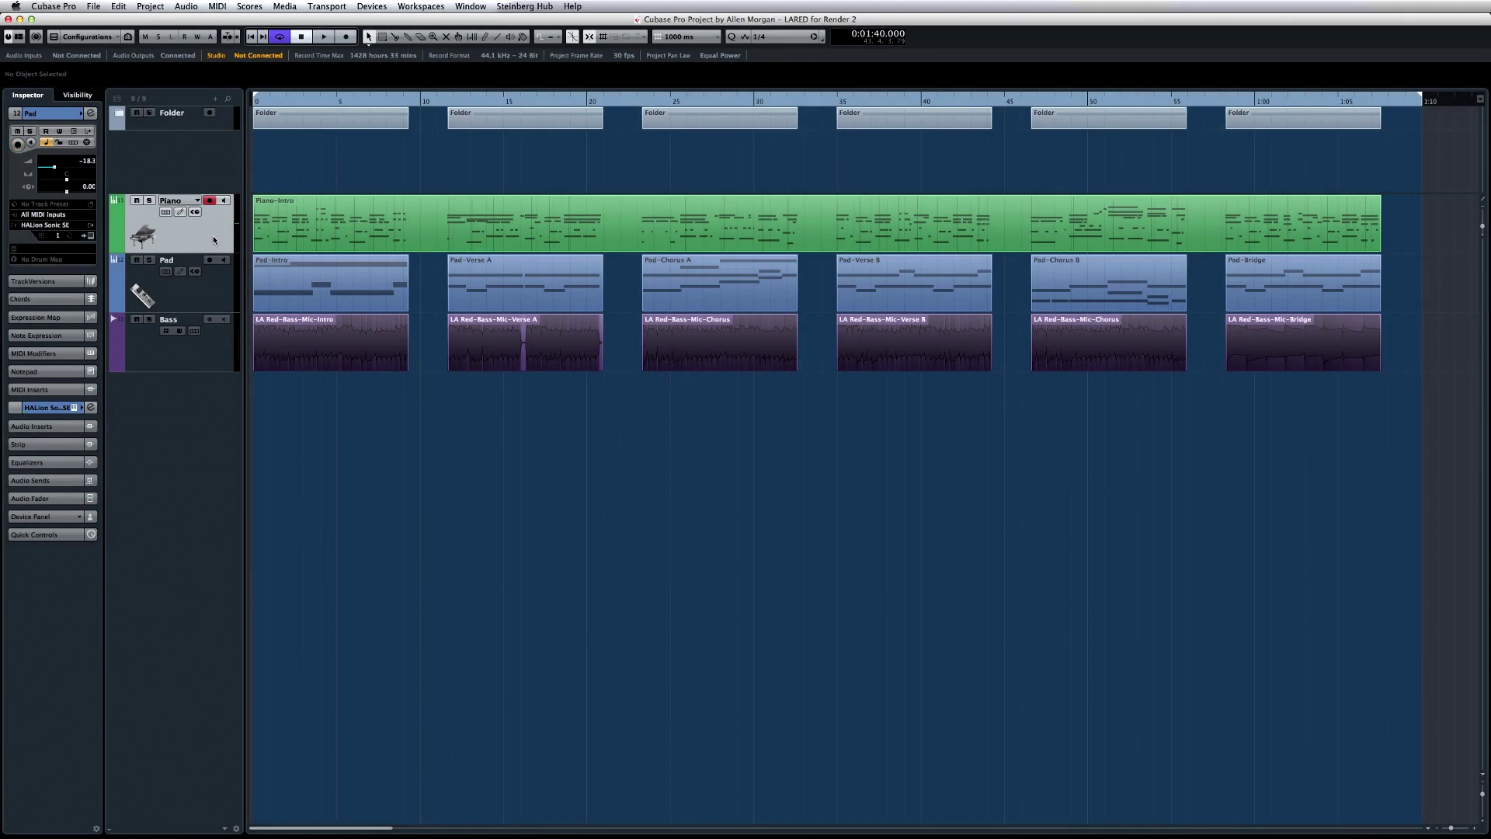
{"action": "left_click", "coordinate": [438, 231]}
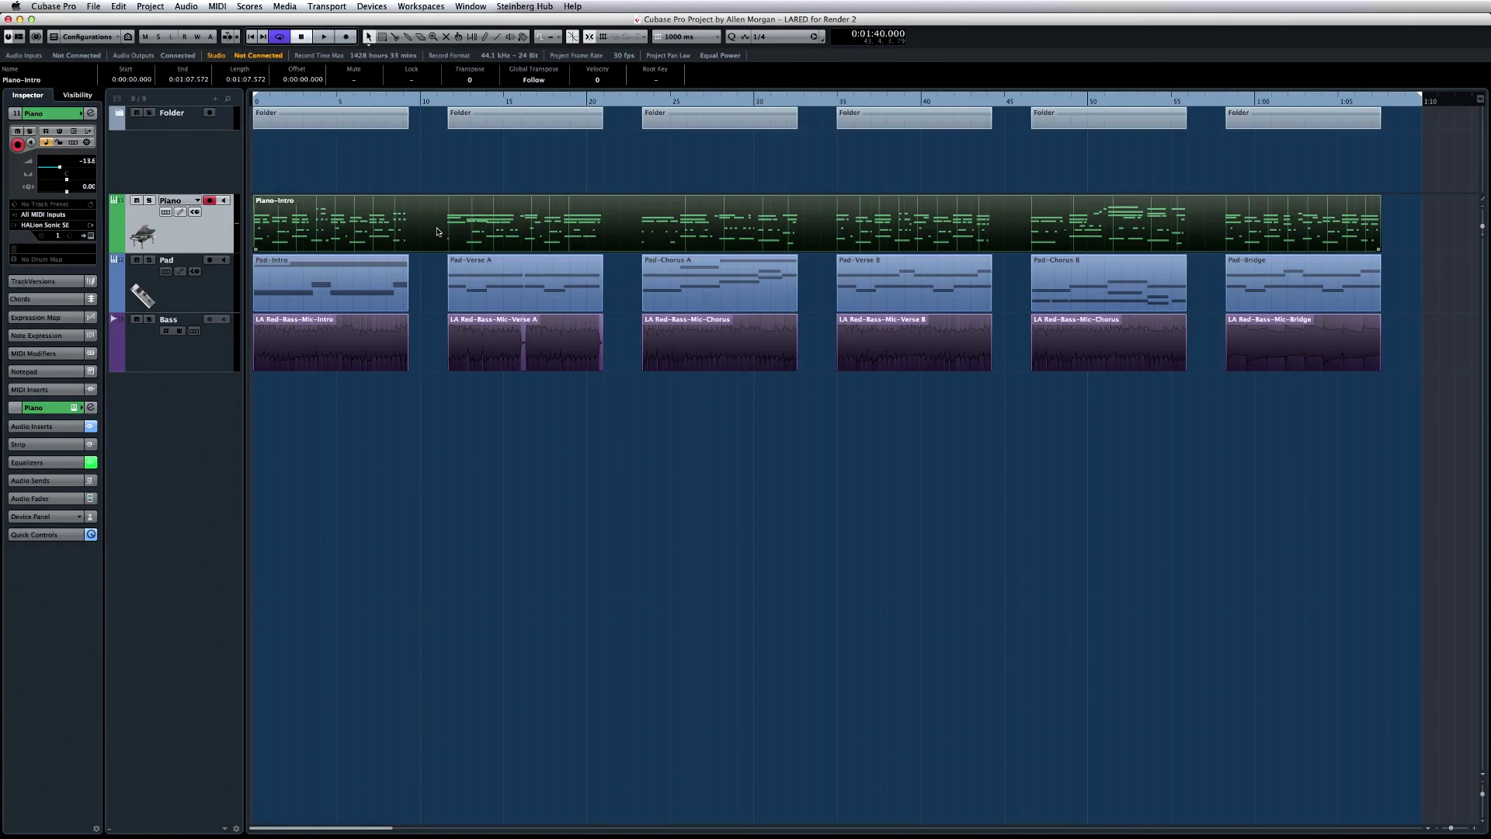
{"action": "left_click", "coordinate": [118, 7]}
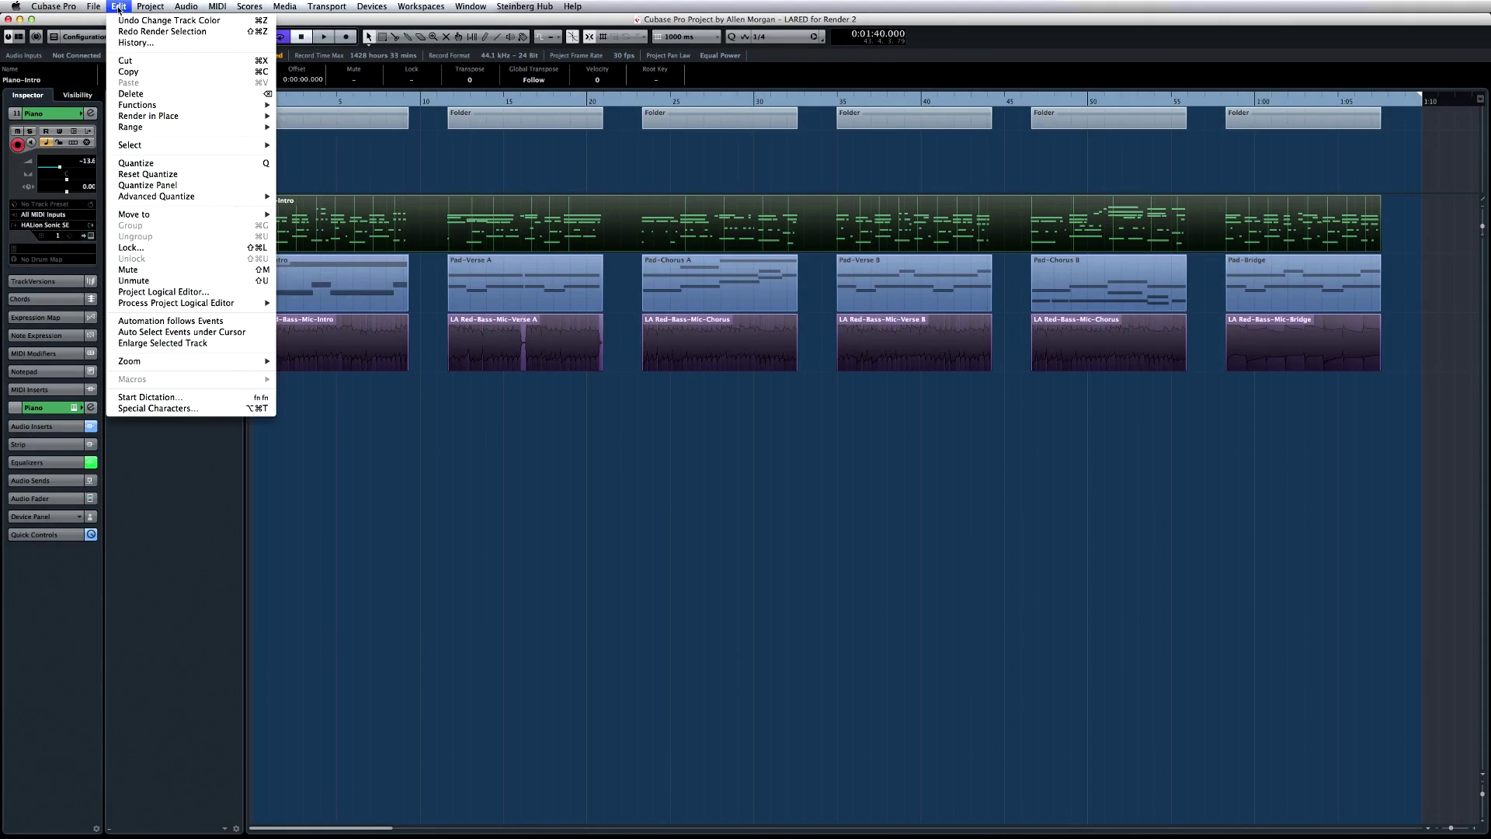
{"action": "mouse_move", "coordinate": [163, 120]}
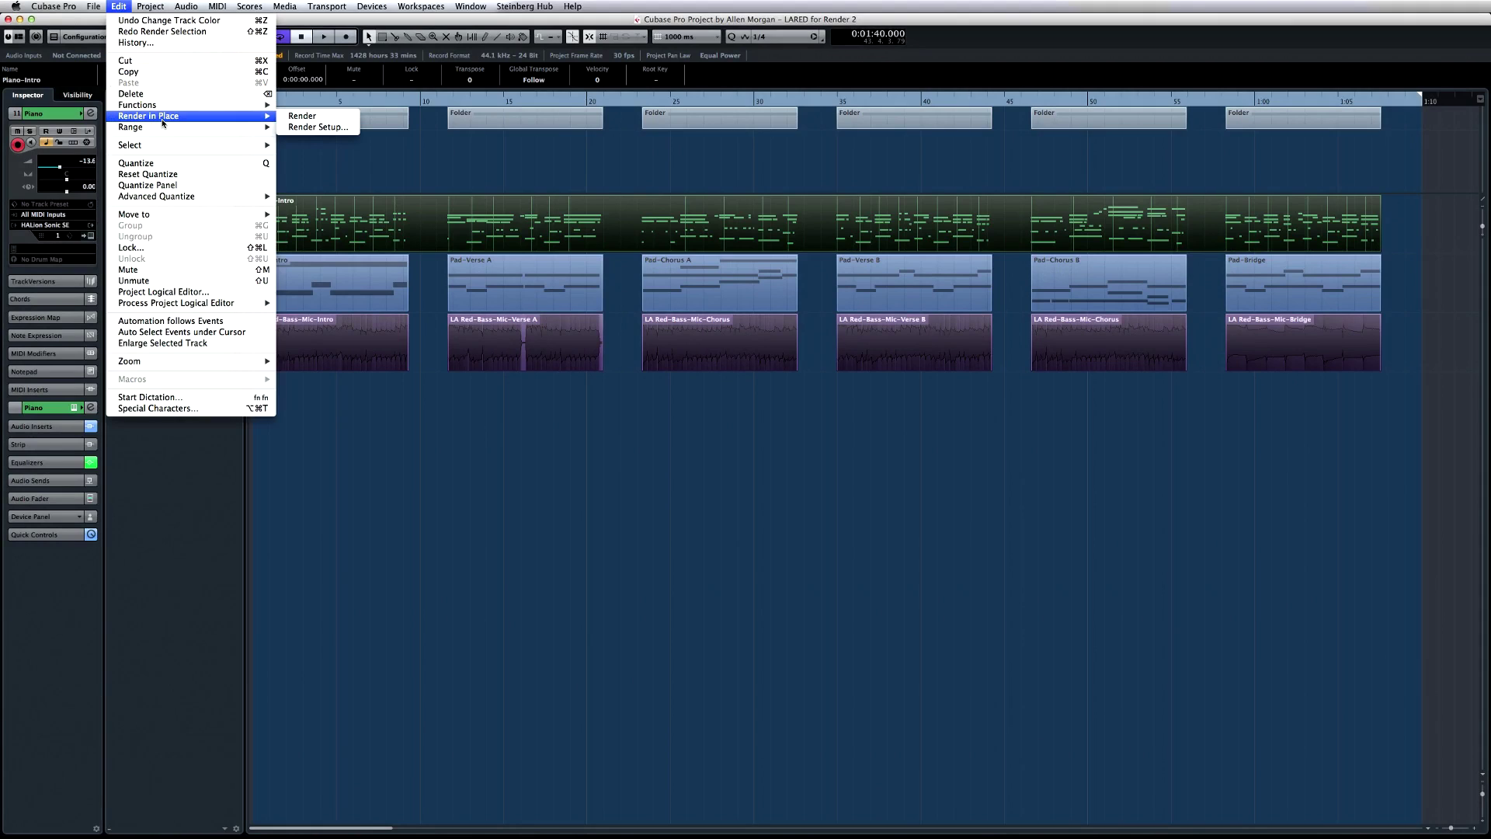
{"action": "left_click", "coordinate": [307, 118]}
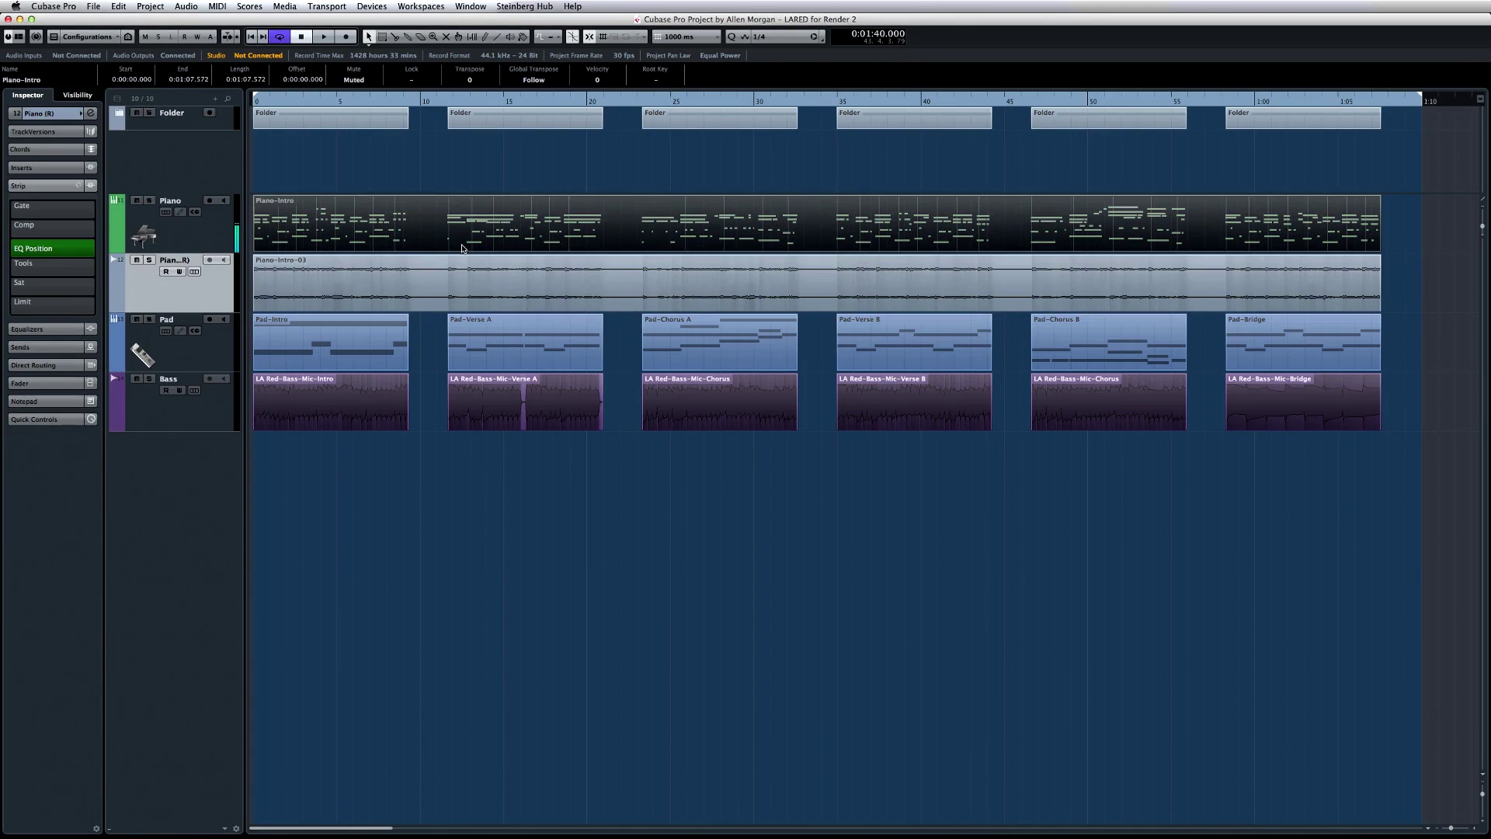
Select all six Pad parts from Pad-Intro to Pad-Bridge and render them in place with the current settings
{"action": "left_click", "coordinate": [415, 296]}
{"action": "left_click", "coordinate": [379, 323]}
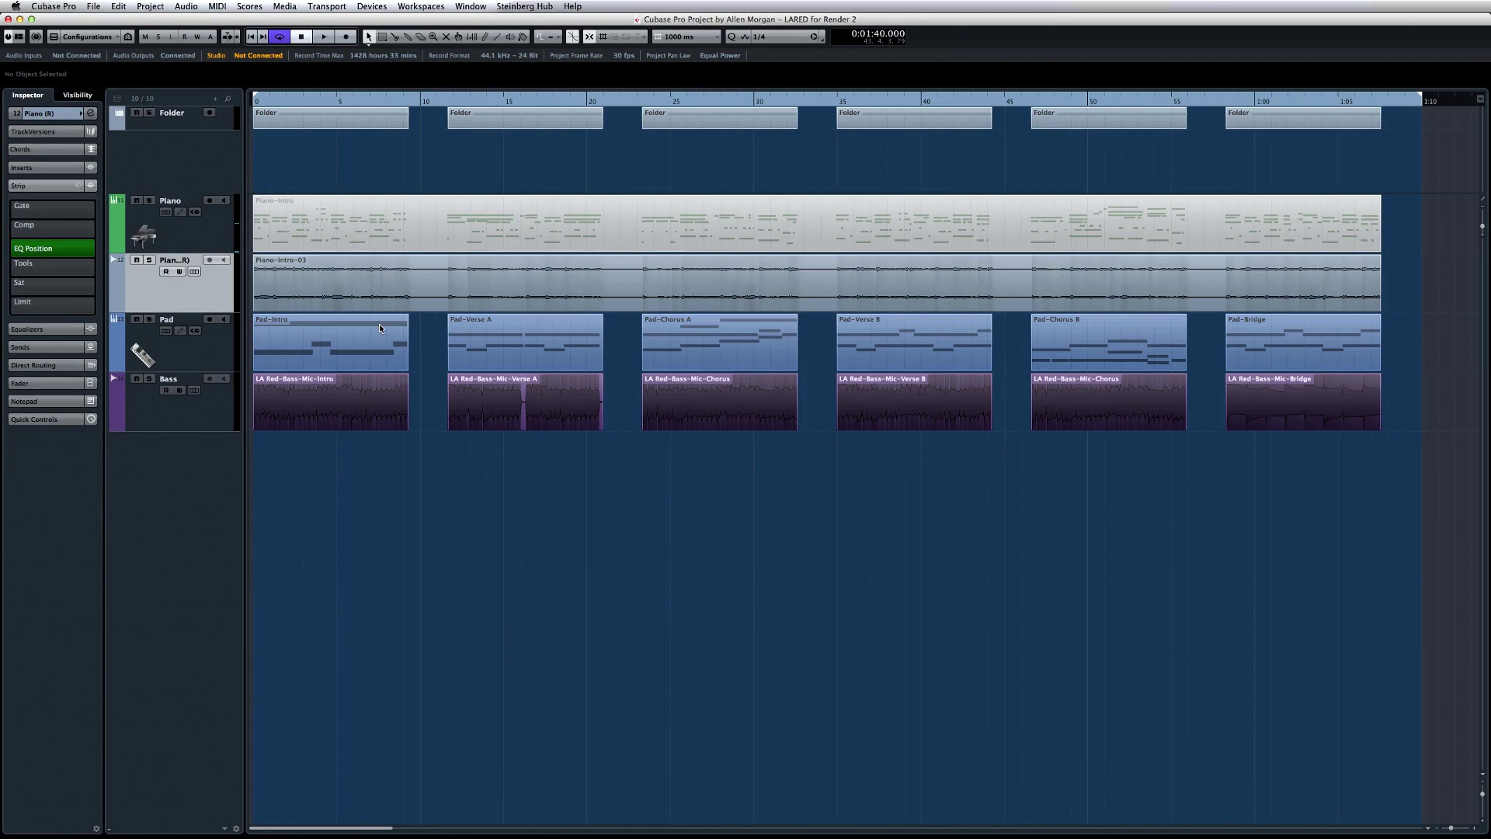
{"action": "left_click", "coordinate": [487, 332], "text": "shift"}
{"action": "left_click", "coordinate": [723, 342], "text": "shift"}
{"action": "left_click", "coordinate": [866, 344], "text": "shift"}
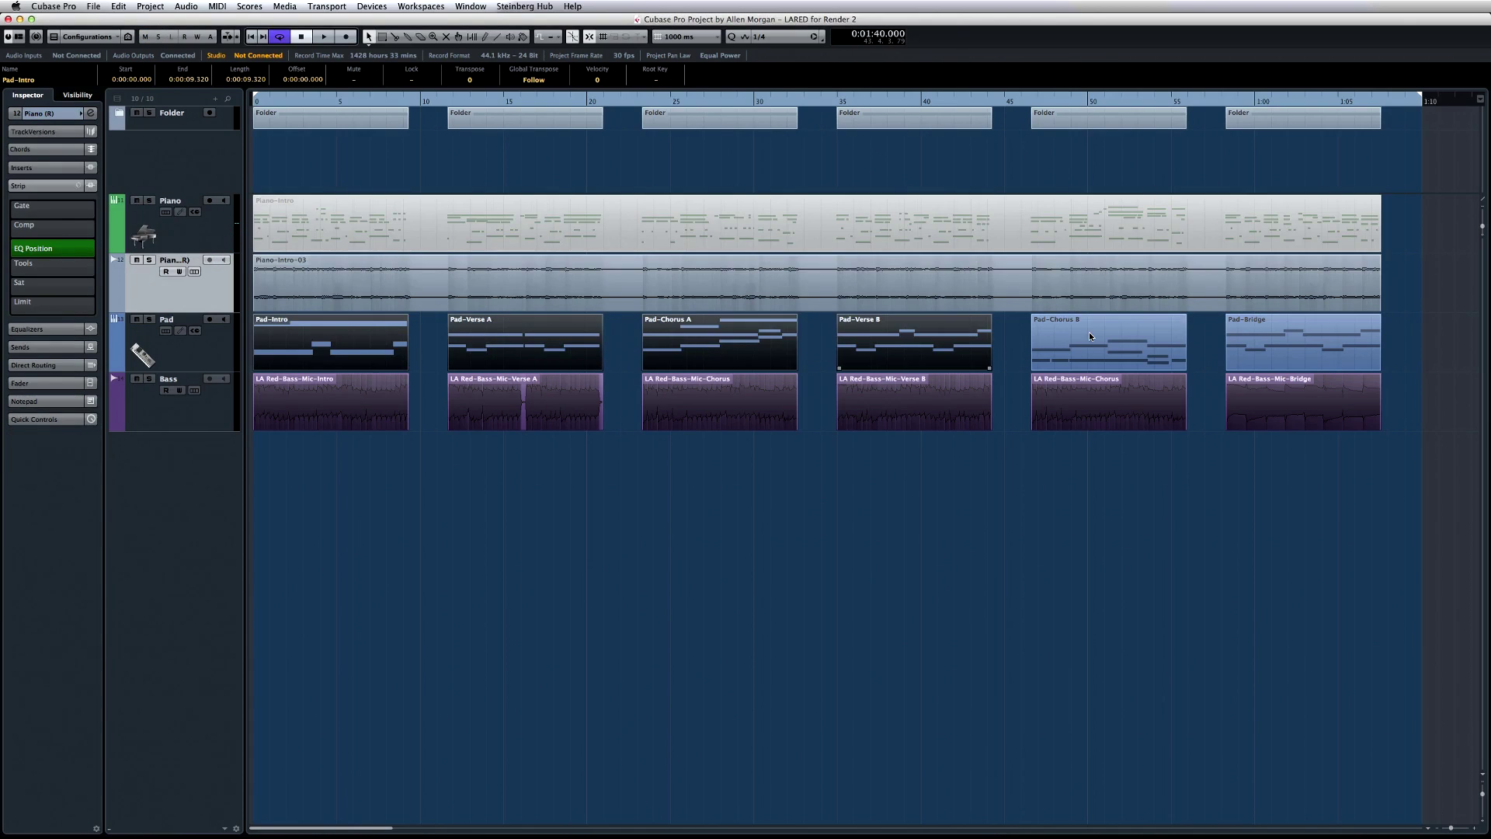
{"action": "left_click", "coordinate": [1083, 334], "text": "shift"}
{"action": "left_click", "coordinate": [1225, 335], "text": "shift"}
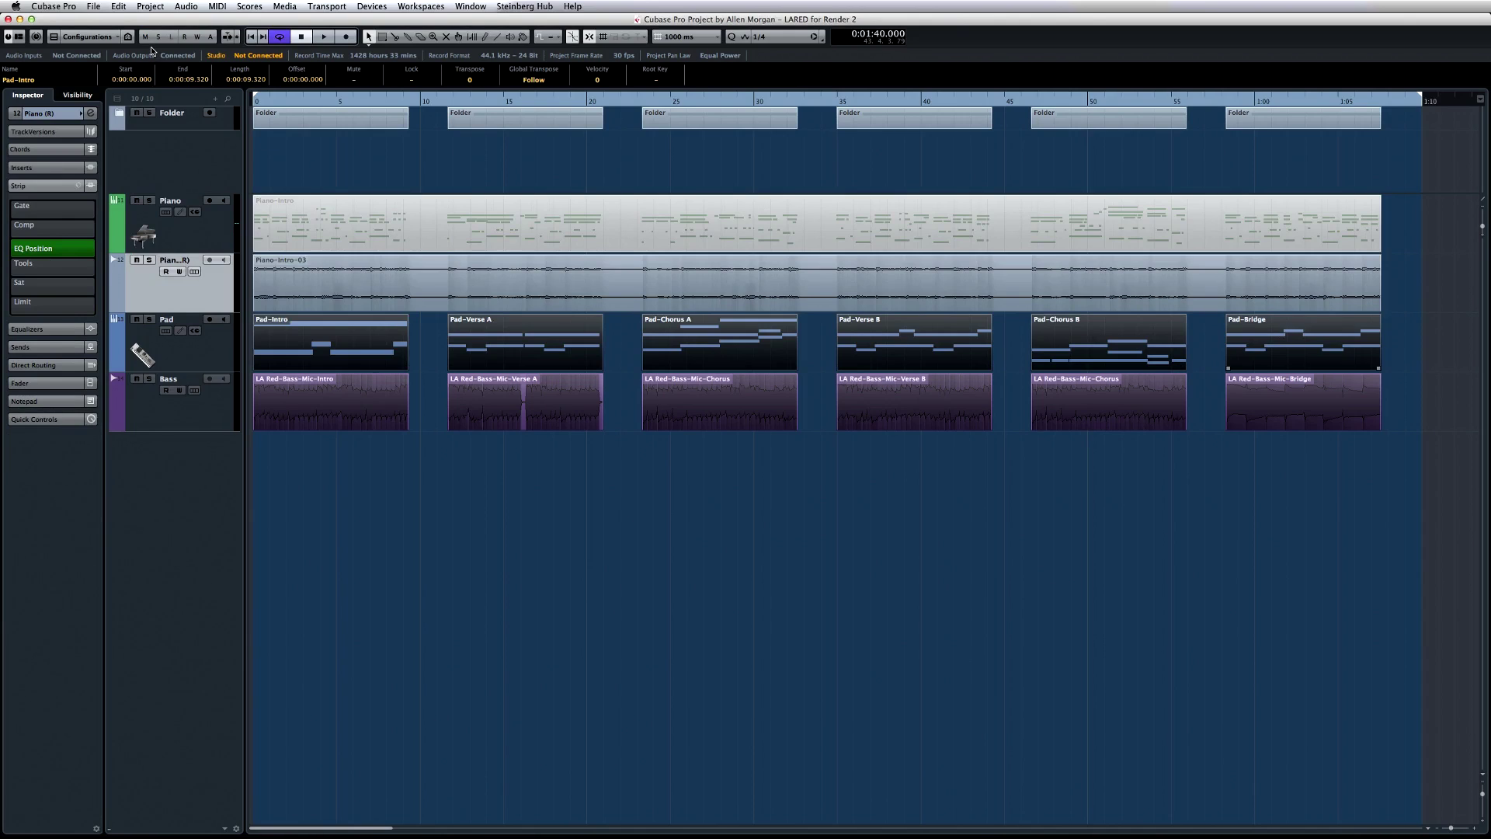
{"action": "left_click", "coordinate": [120, 8]}
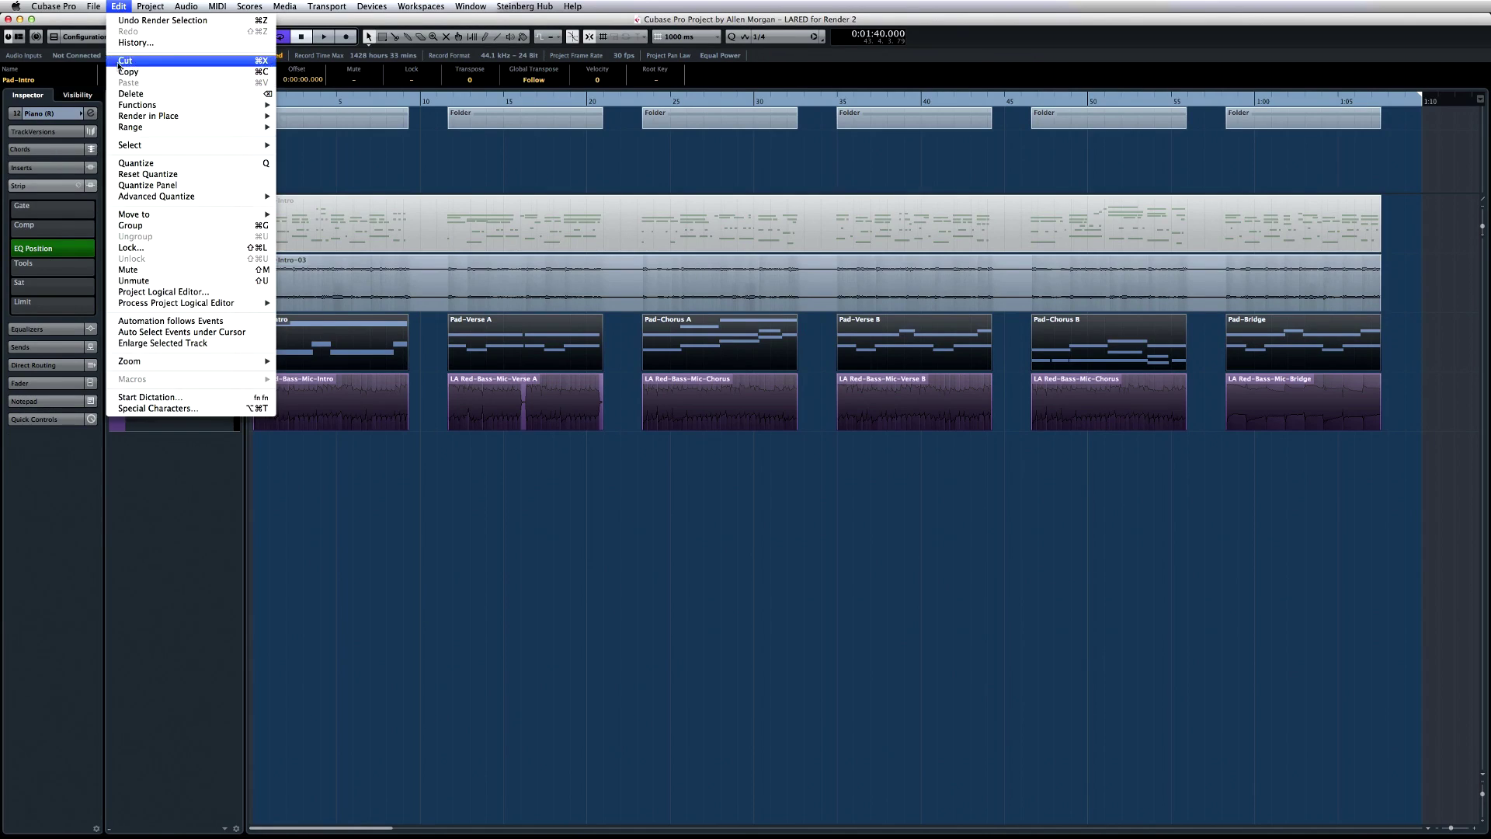
{"action": "mouse_move", "coordinate": [249, 118]}
{"action": "left_click", "coordinate": [302, 116]}
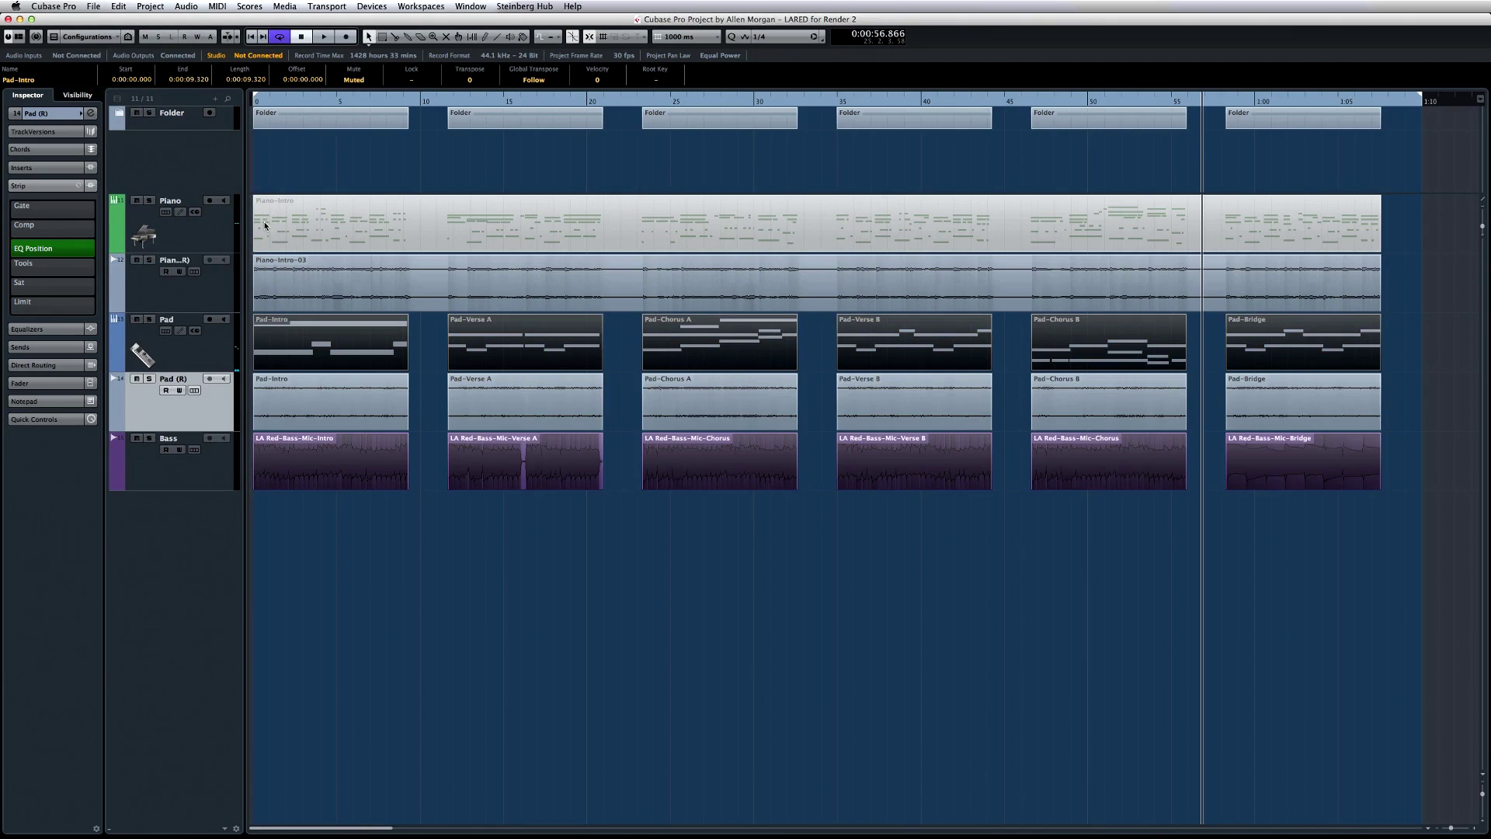
Render the selected Pad parts in place again through Render Setup, using the As One Event mode
{"action": "left_click", "coordinate": [119, 7]}
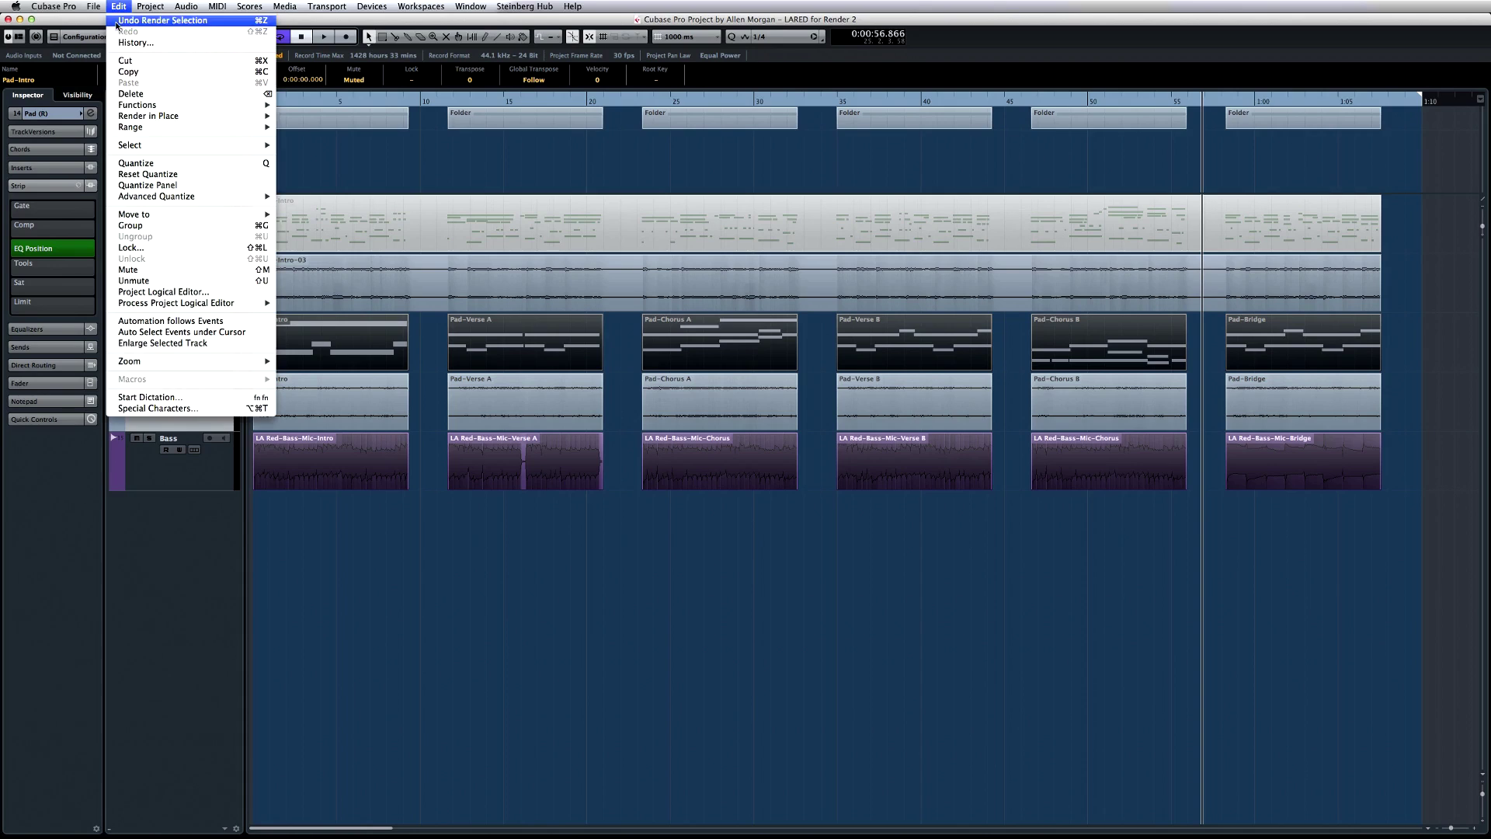
{"action": "mouse_move", "coordinate": [184, 115]}
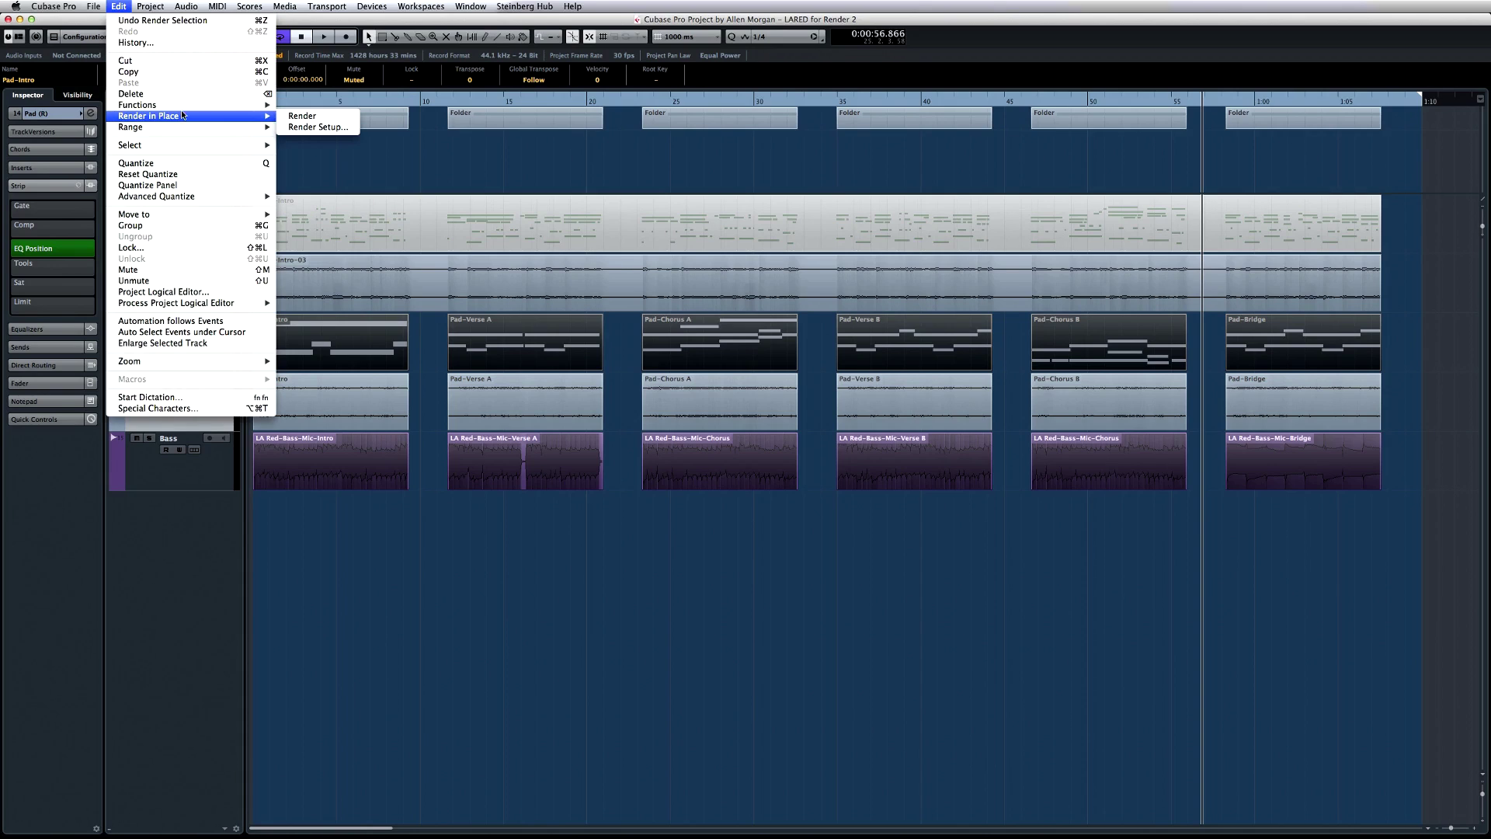
{"action": "left_click", "coordinate": [305, 128]}
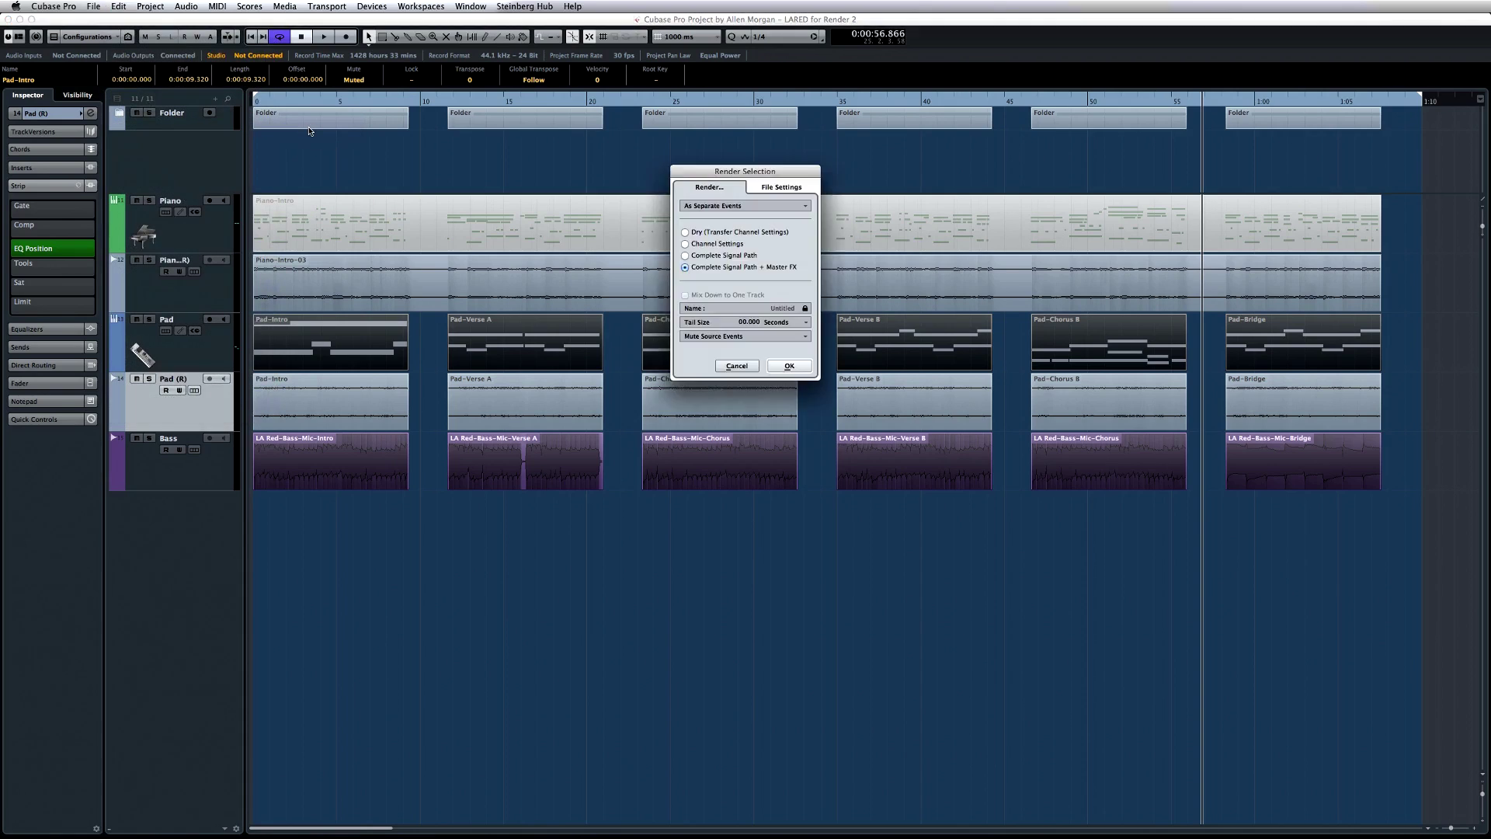
{"action": "left_click", "coordinate": [786, 206]}
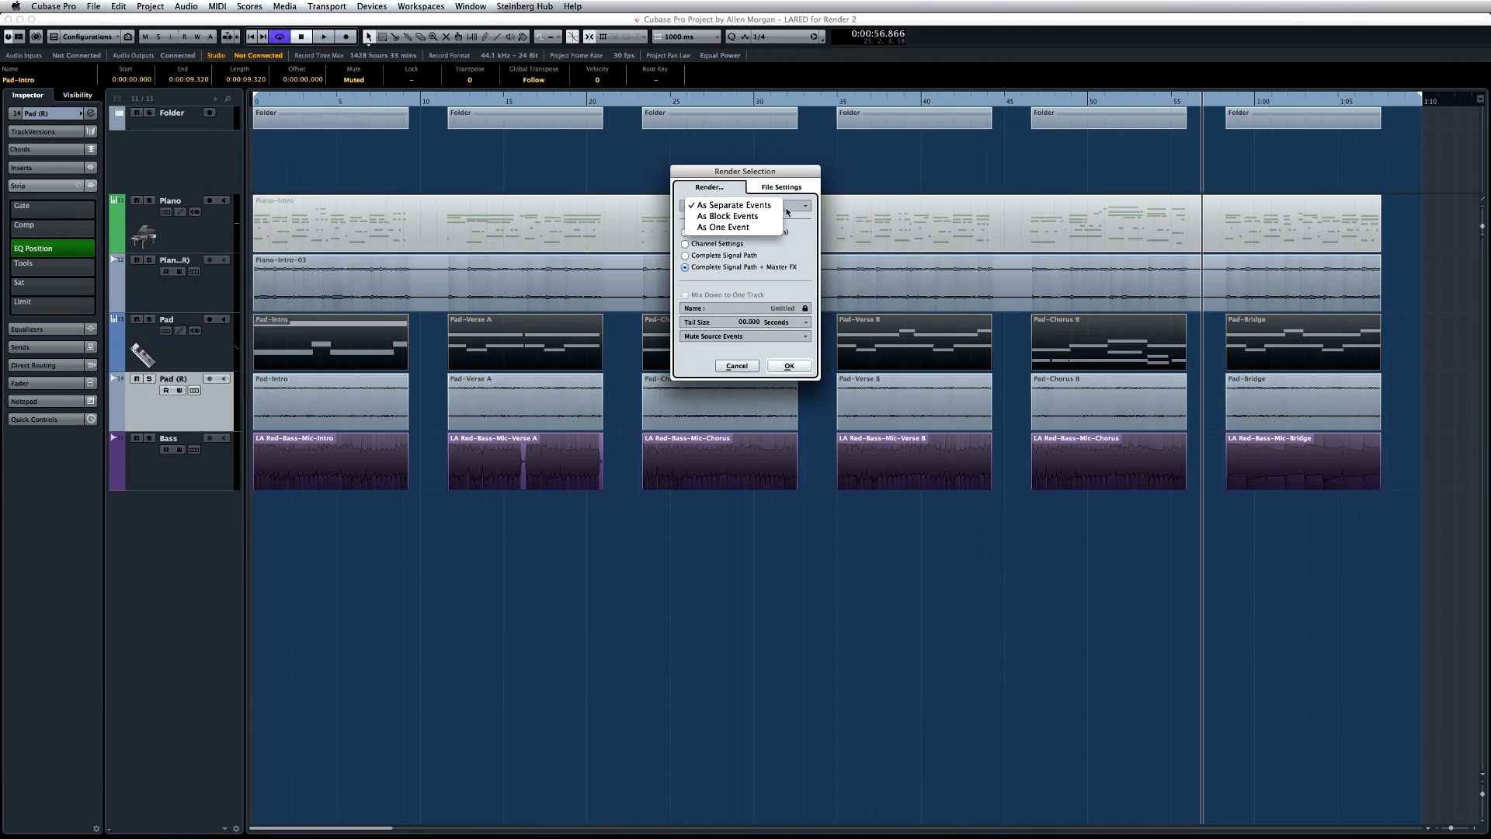
{"action": "left_click", "coordinate": [745, 228]}
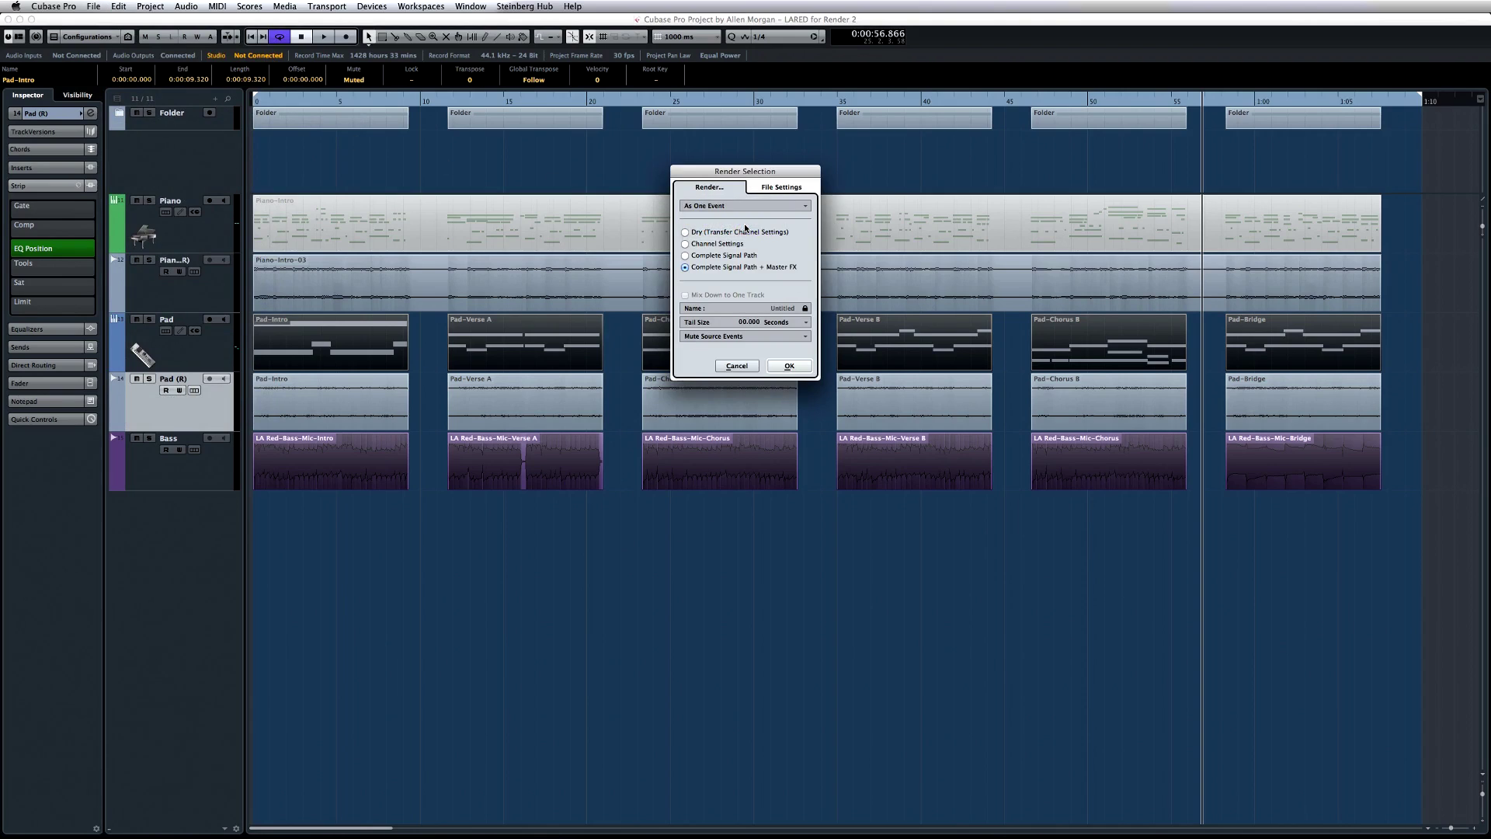
{"action": "left_click", "coordinate": [786, 363]}
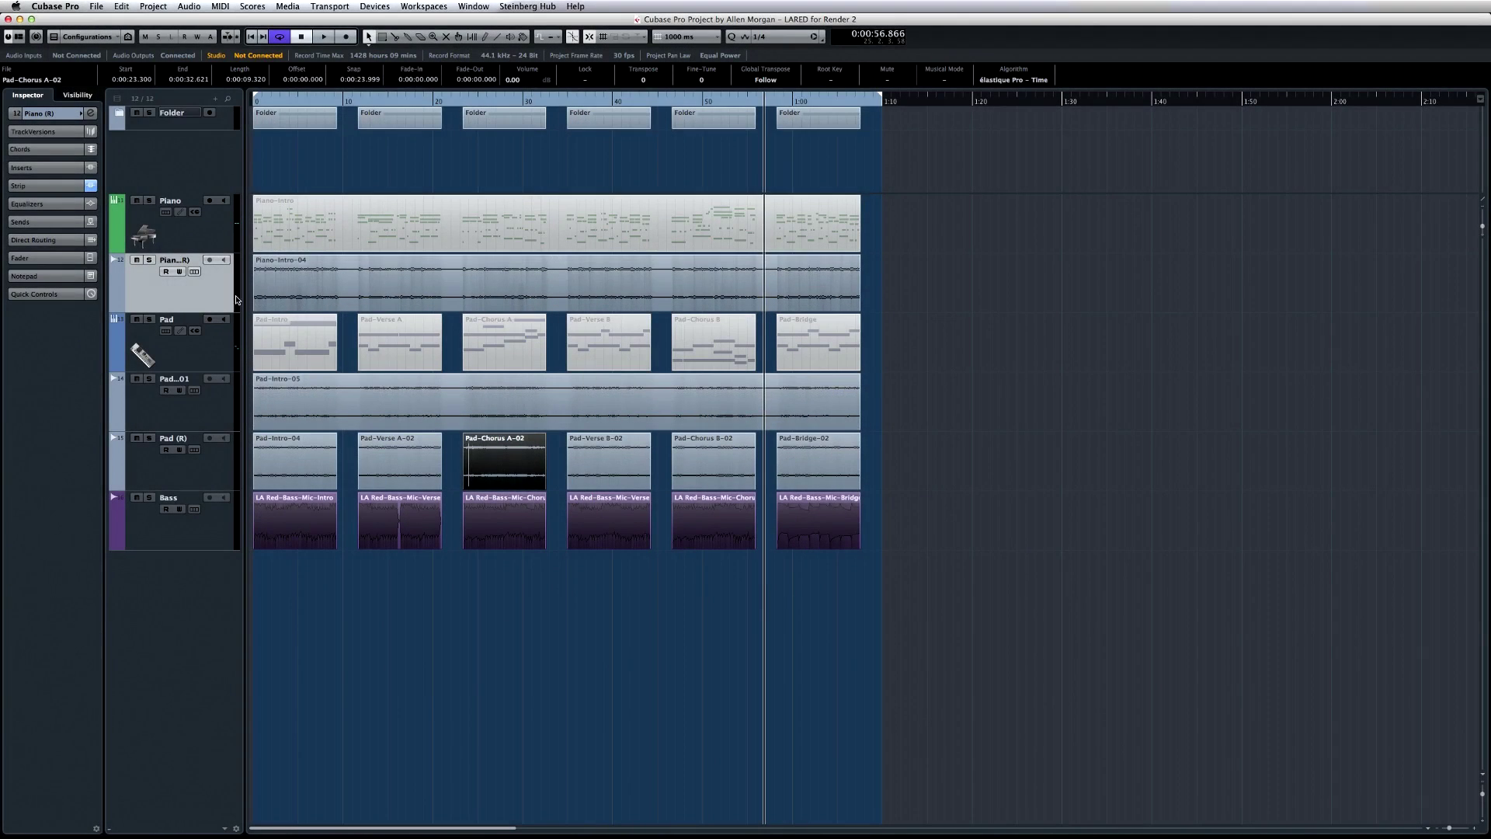
Render the Piano-Intro-04 audio event with the Dry (Transfer Channel Settings) option, then select its source track to show its channel strip
{"action": "left_click", "coordinate": [321, 284]}
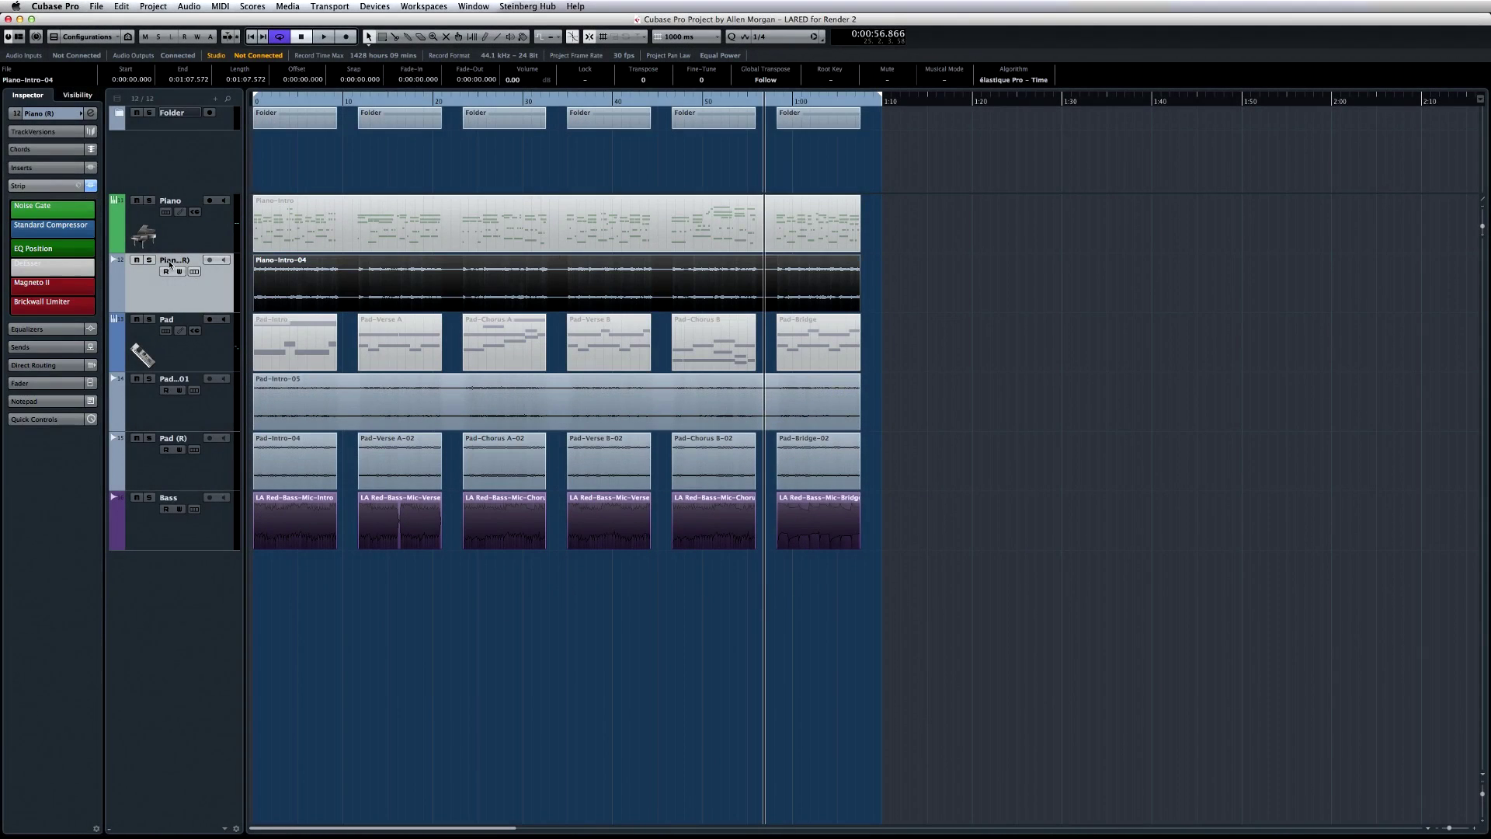
{"action": "left_click", "coordinate": [123, 7]}
{"action": "mouse_move", "coordinate": [186, 116]}
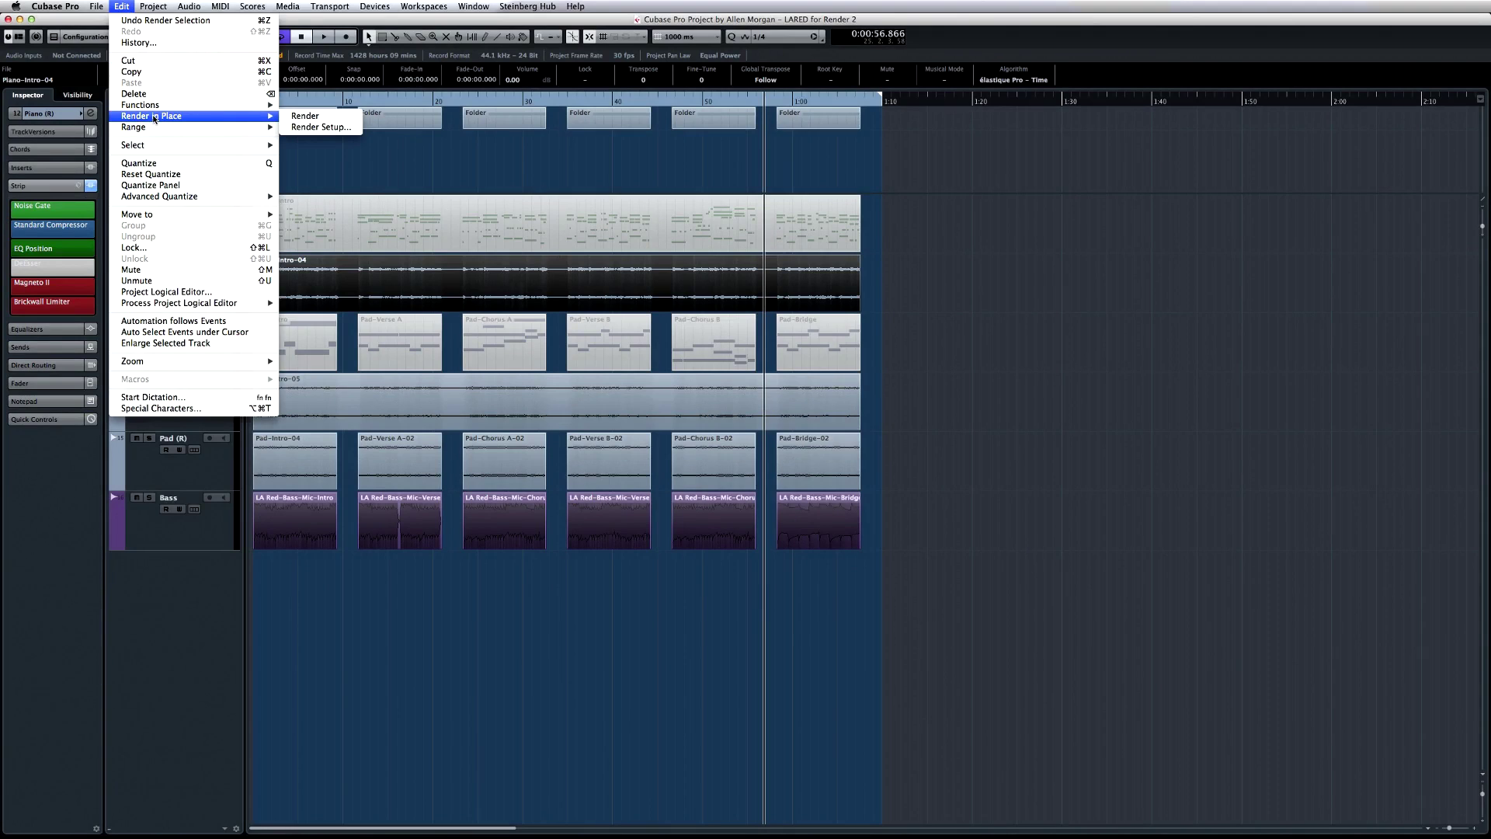
{"action": "left_click", "coordinate": [293, 129]}
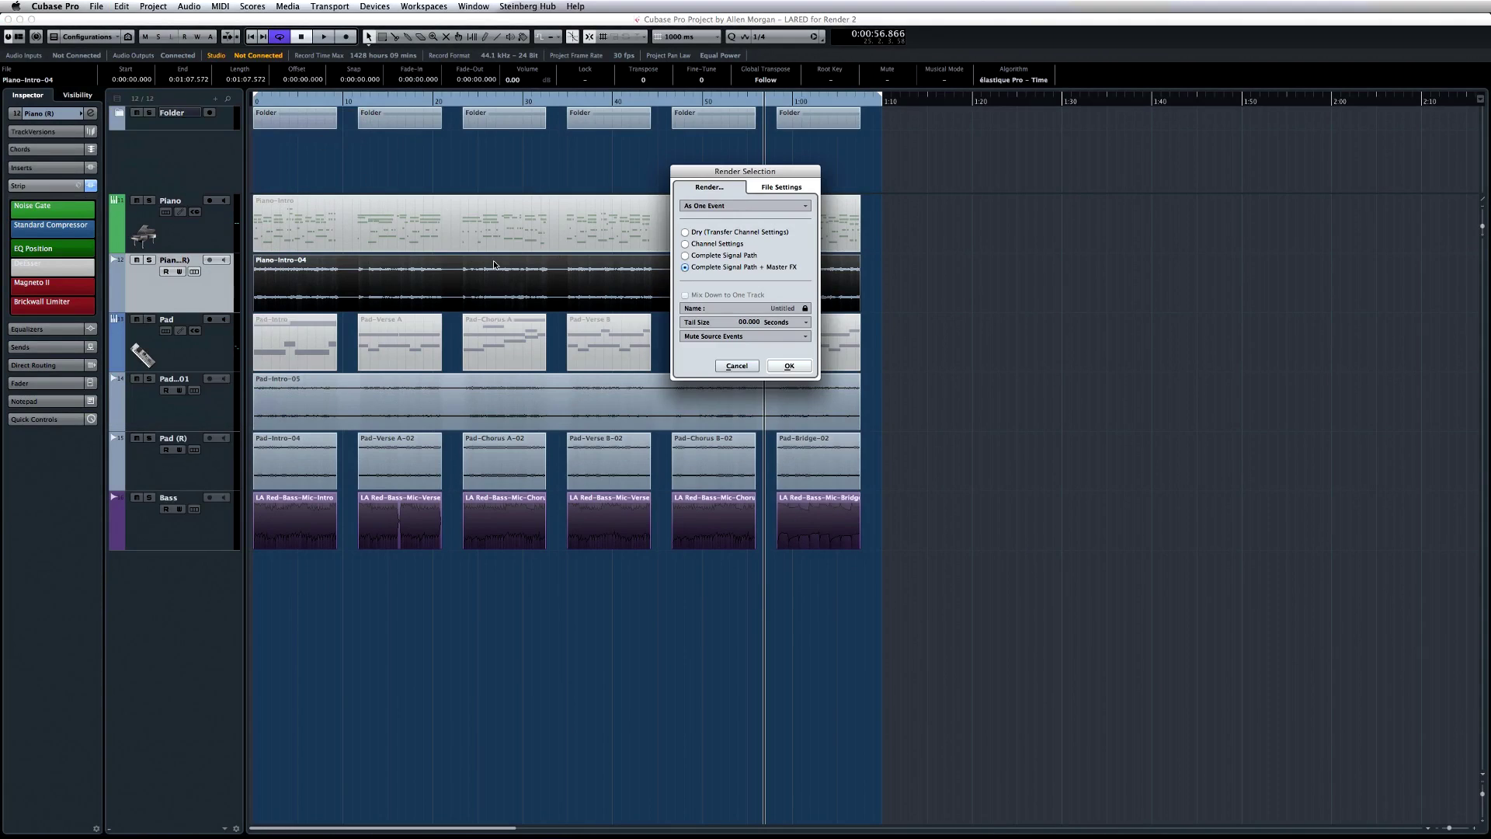
{"action": "left_click", "coordinate": [685, 232]}
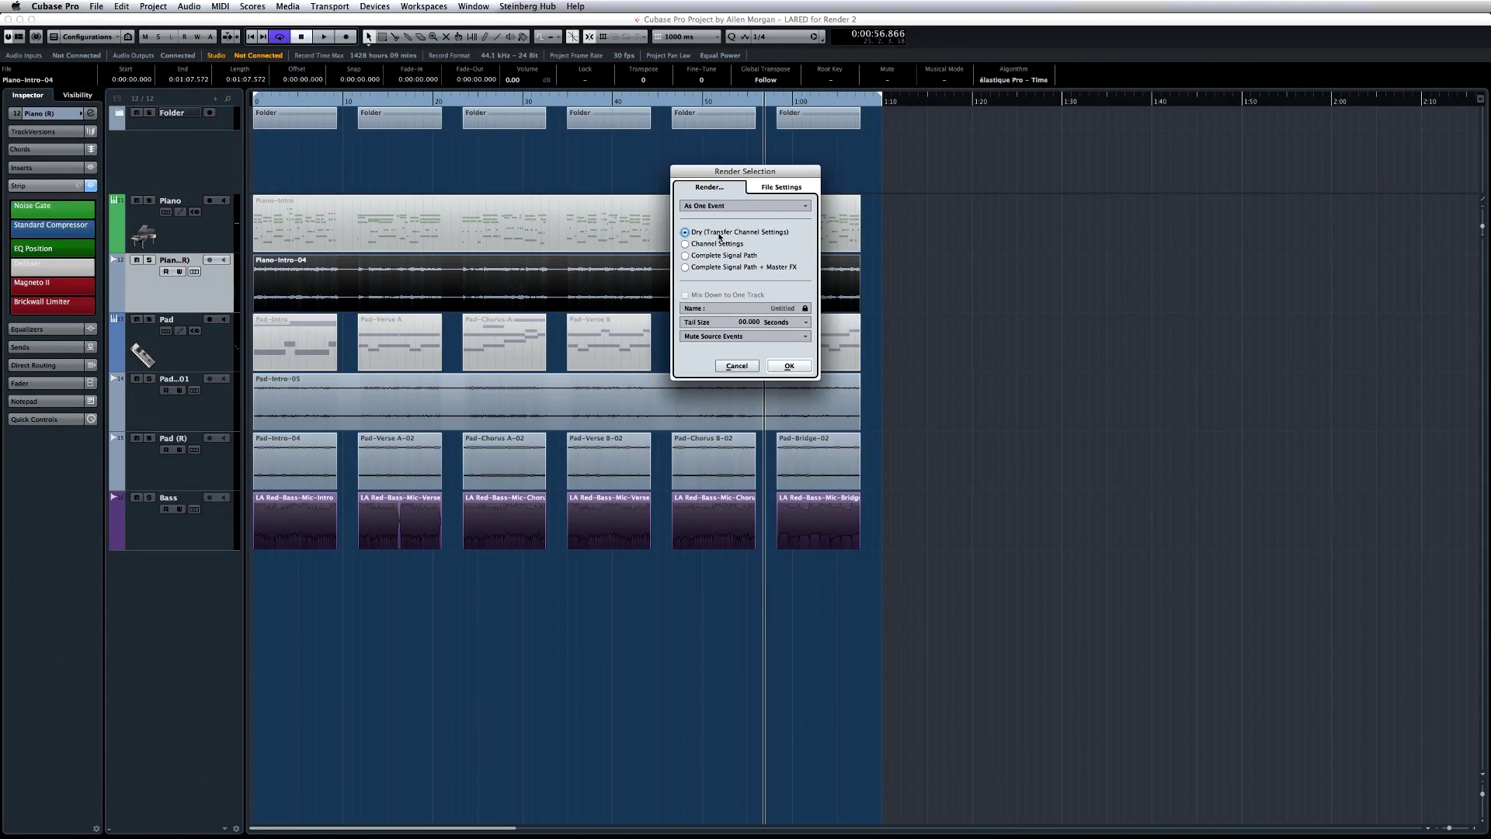
{"action": "left_click", "coordinate": [787, 364]}
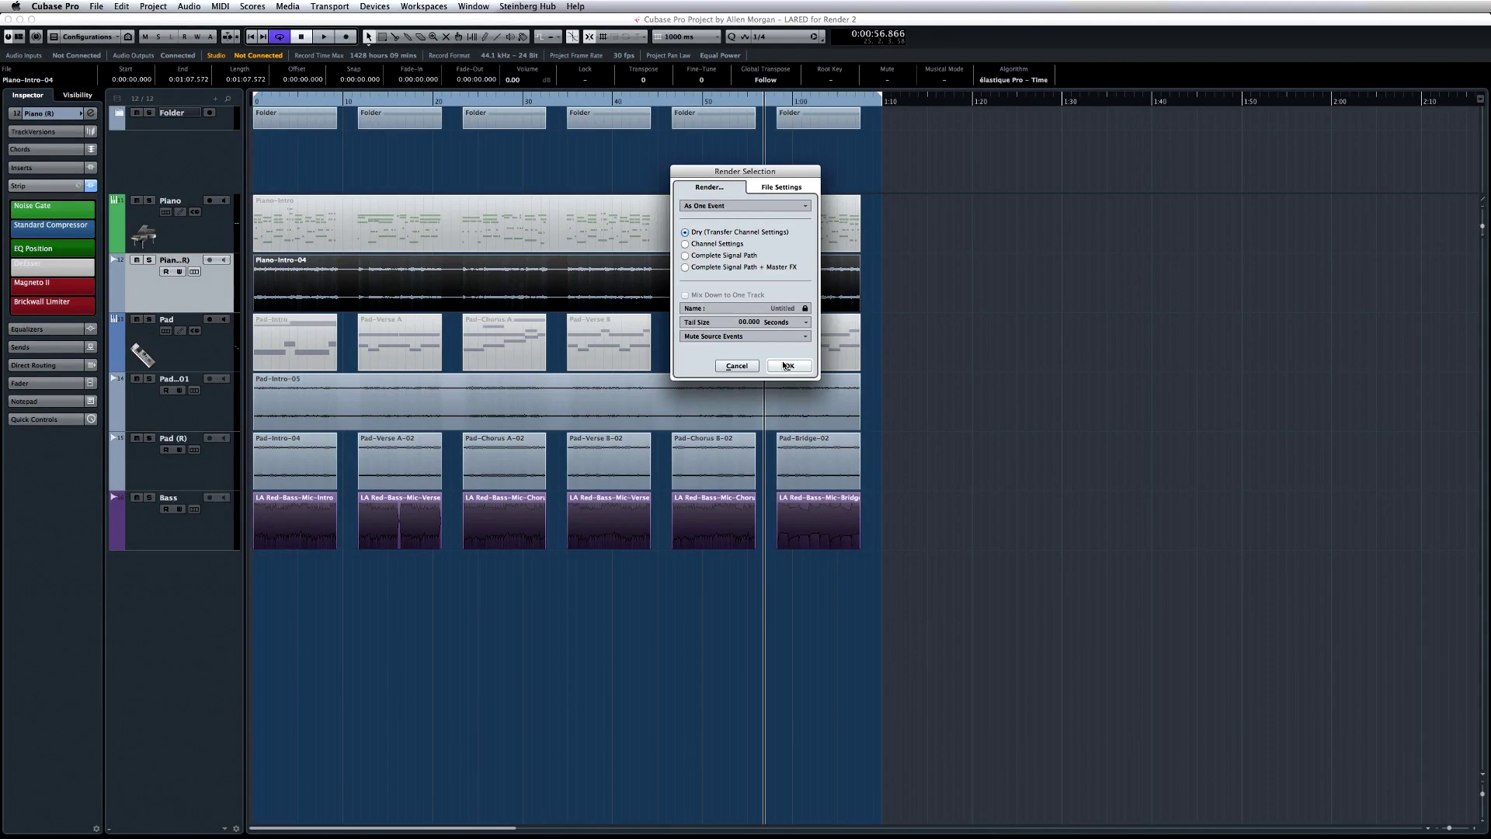
{"action": "left_click", "coordinate": [786, 365]}
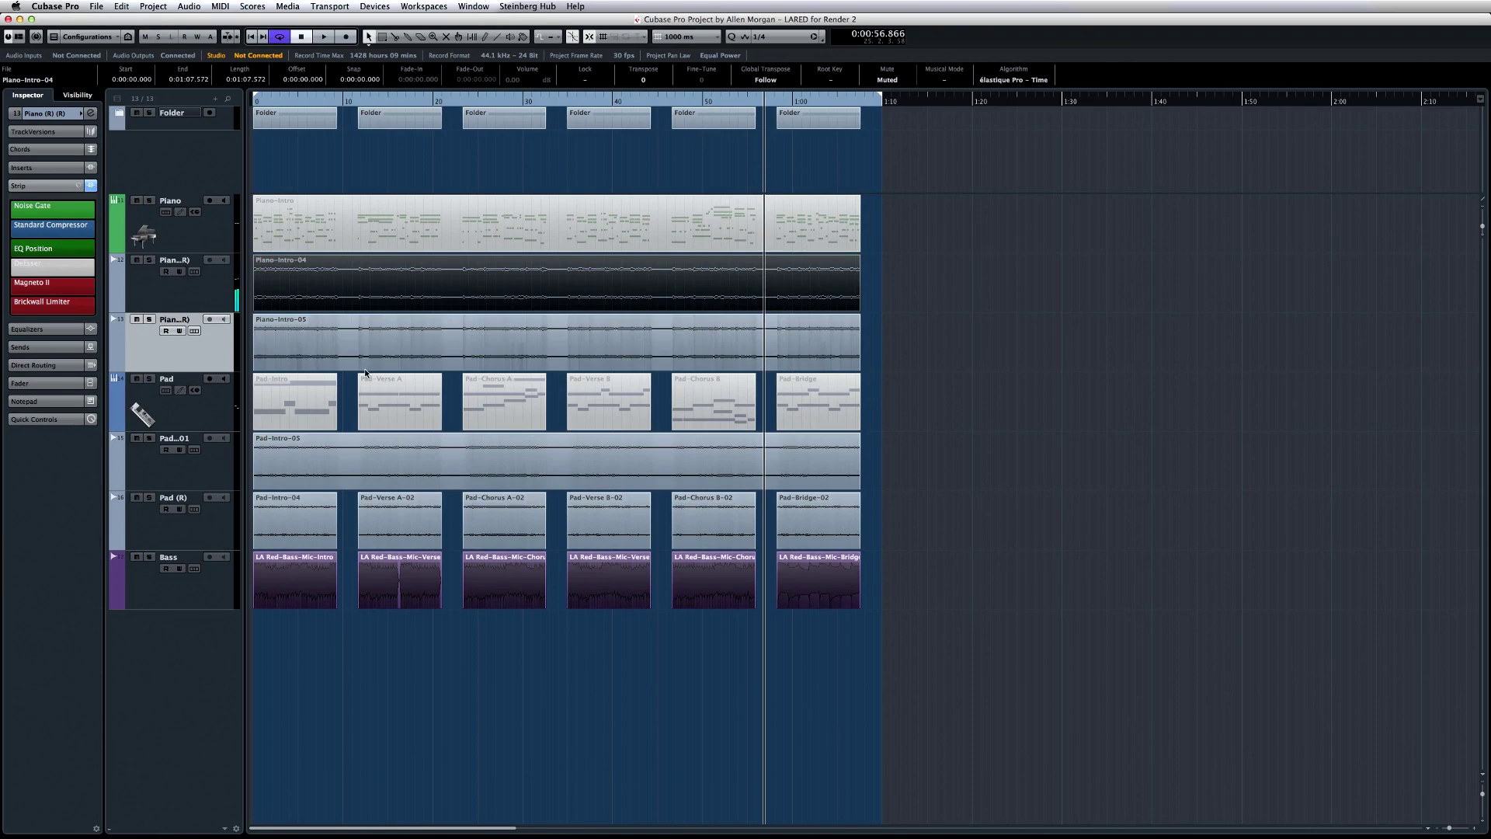
{"action": "left_click", "coordinate": [163, 302]}
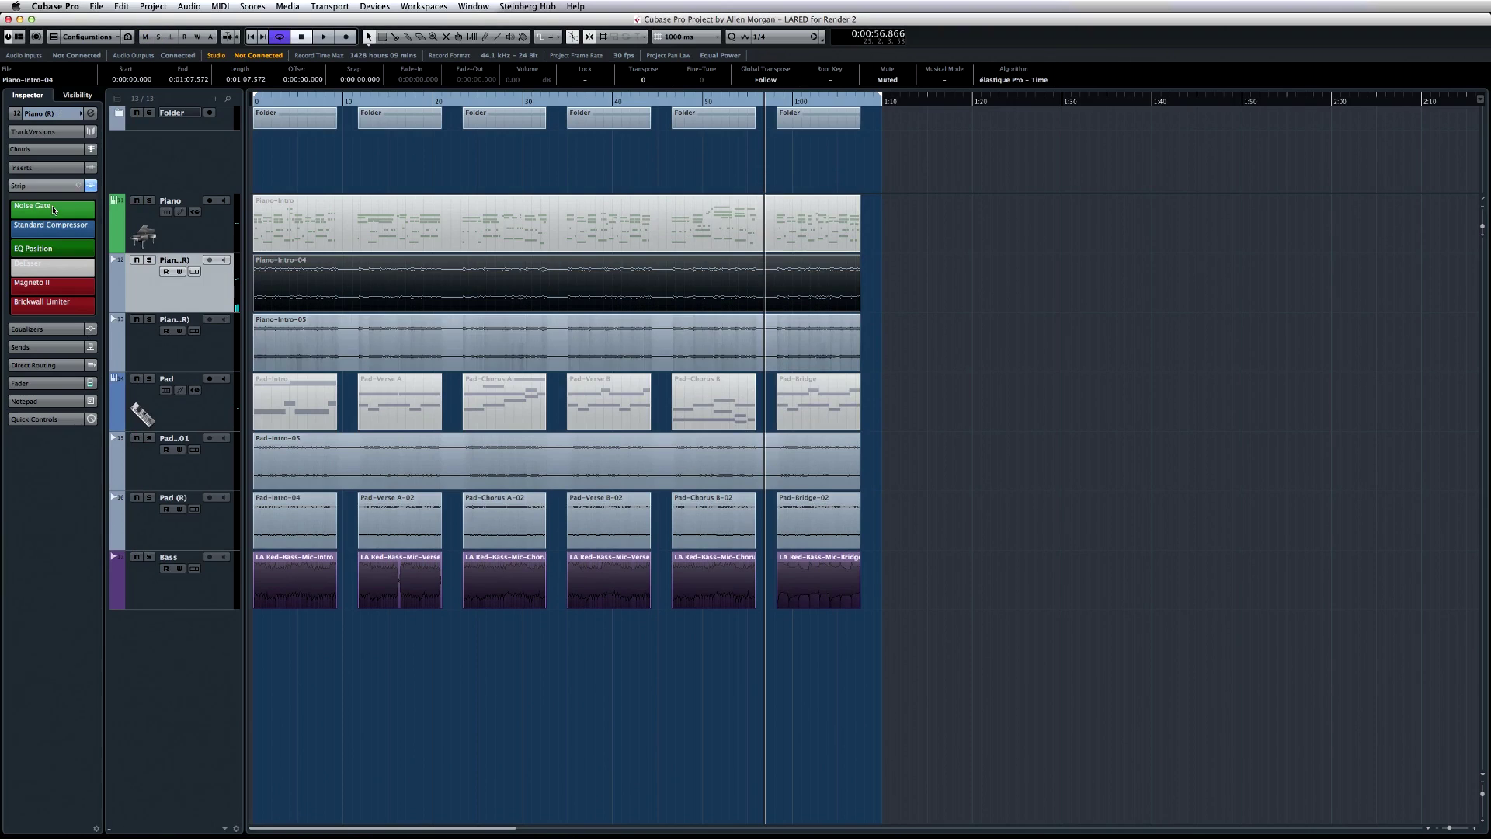
Render the LA Red-Bass-Mic-Verse B event on the Bass track through Render Setup with the Complete Signal Path option
{"action": "left_click", "coordinate": [609, 583]}
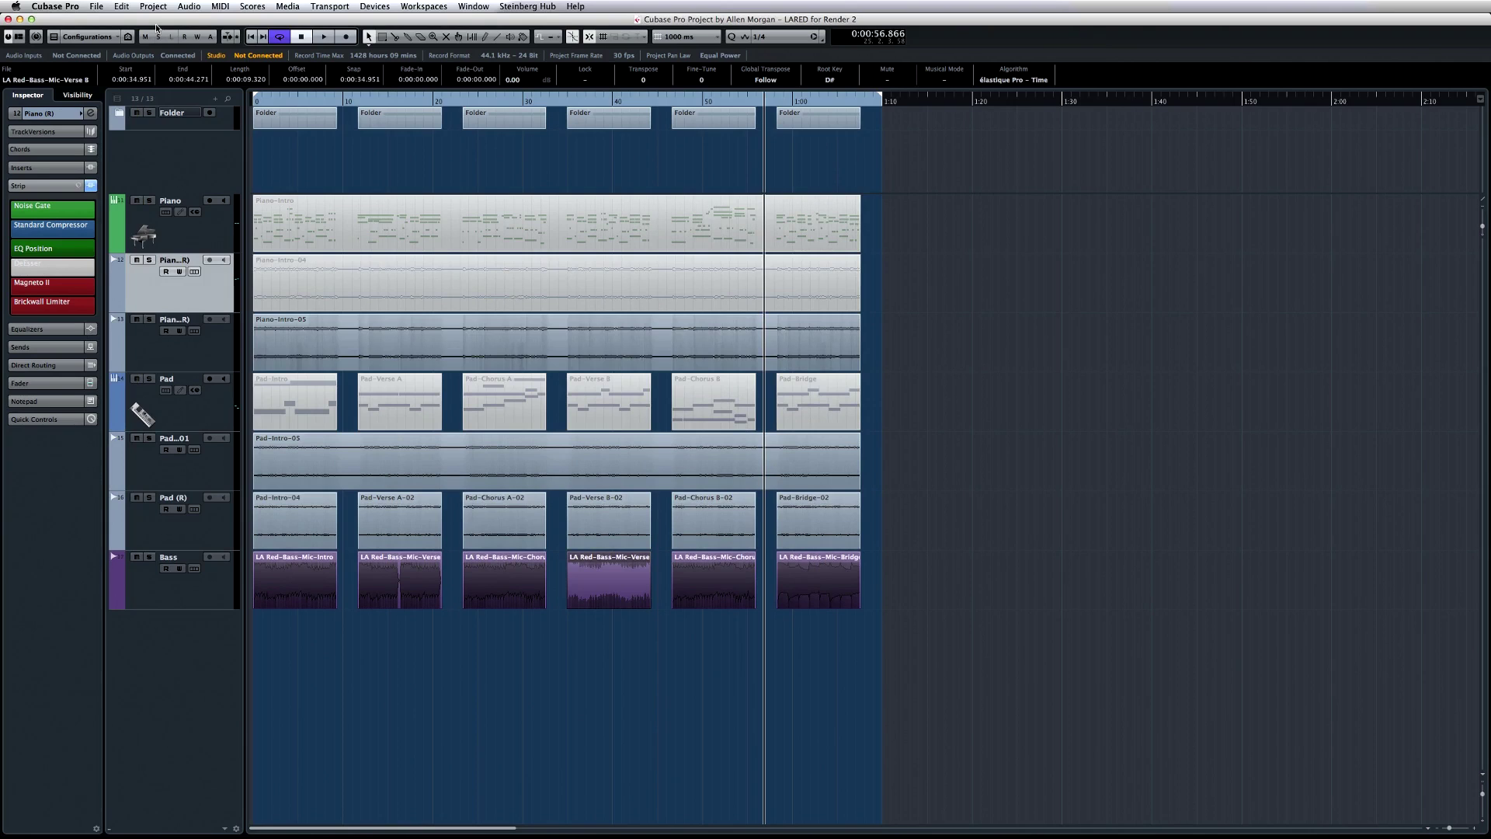
{"action": "left_click", "coordinate": [122, 6]}
{"action": "mouse_move", "coordinate": [128, 115]}
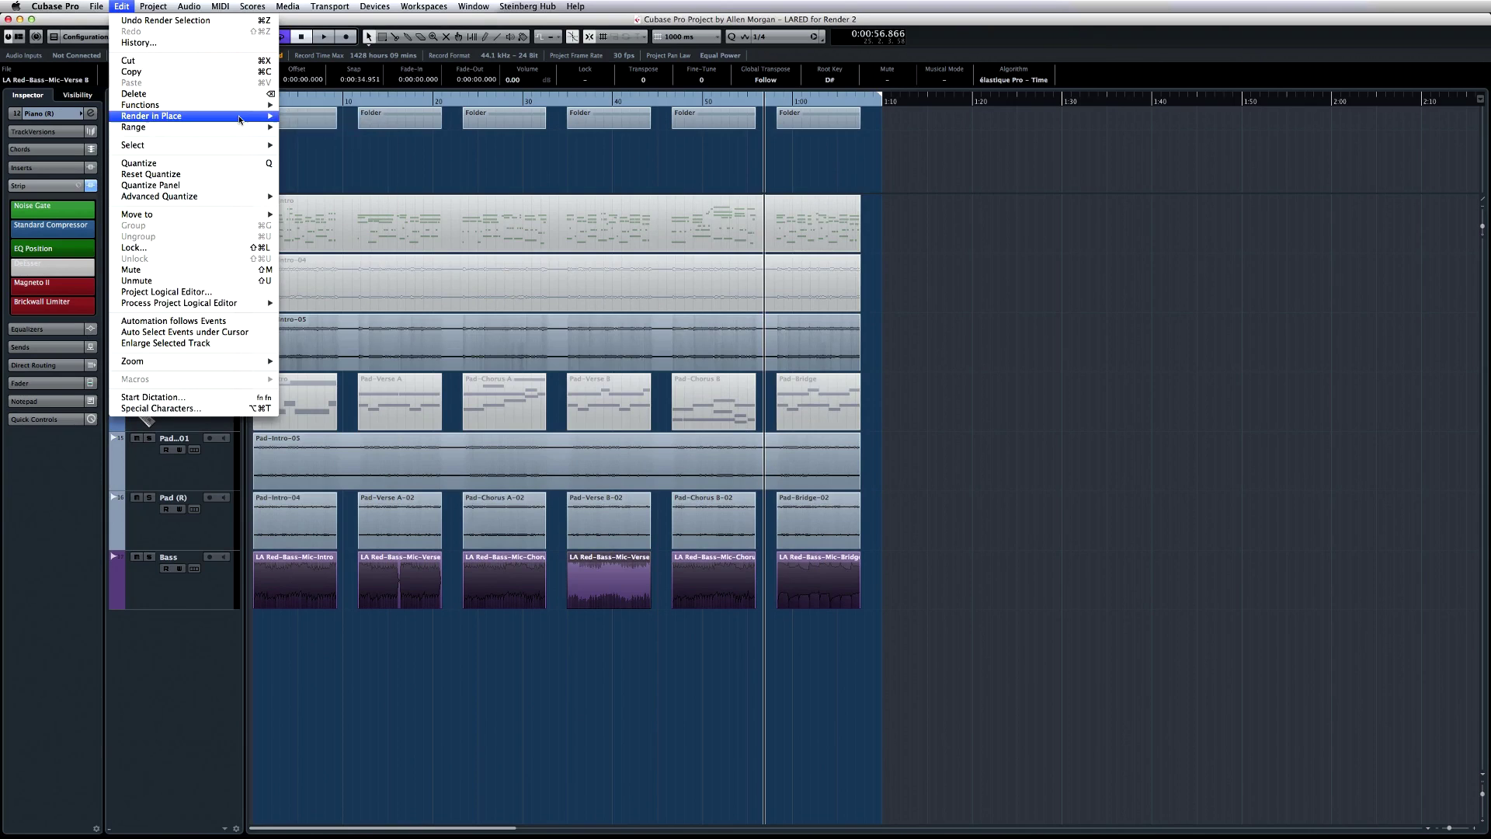
{"action": "left_click", "coordinate": [320, 126]}
{"action": "left_click", "coordinate": [705, 247]}
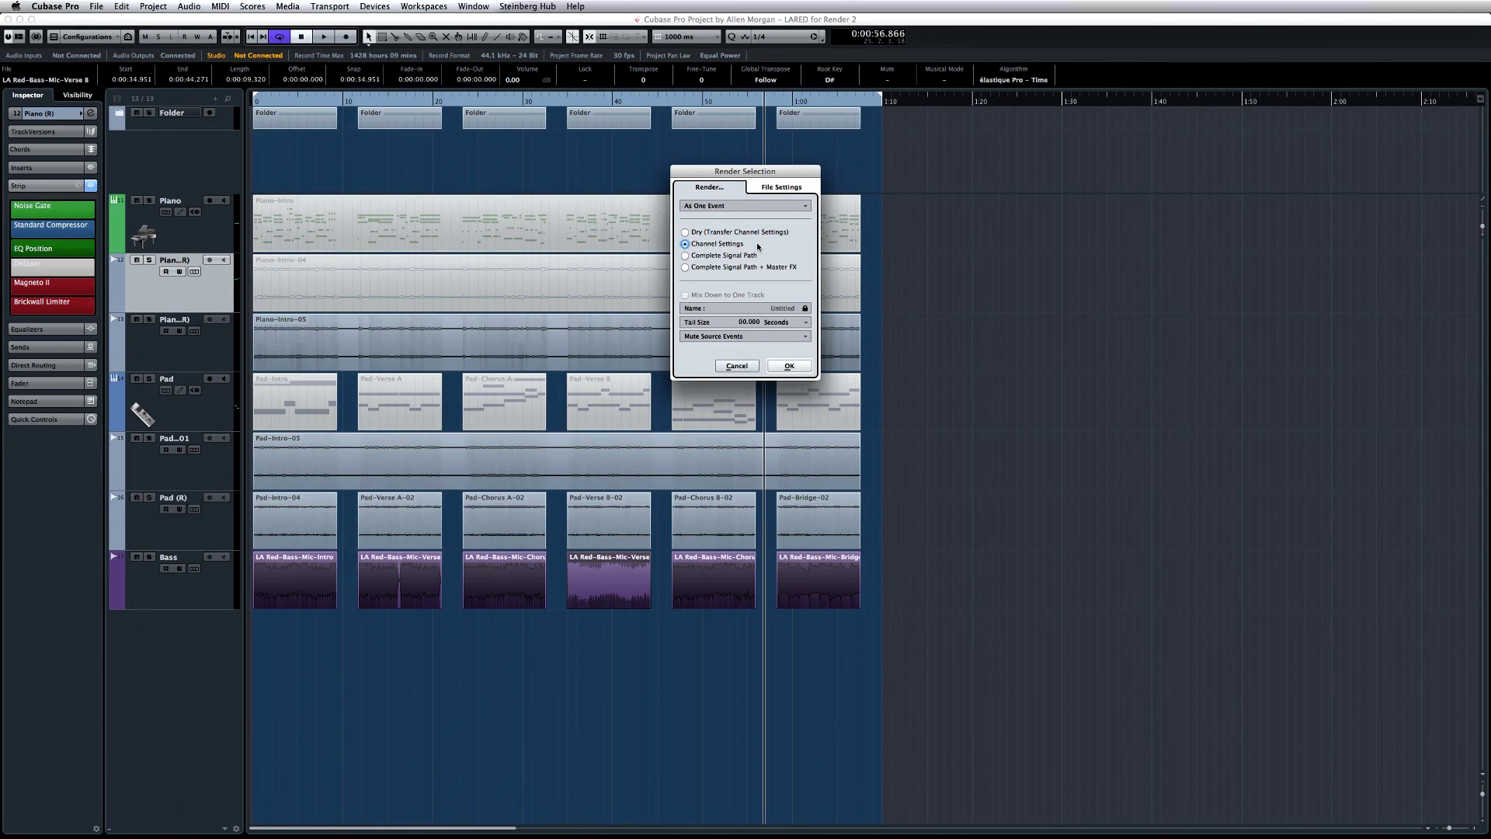
{"action": "left_click", "coordinate": [720, 257]}
{"action": "left_click", "coordinate": [789, 366]}
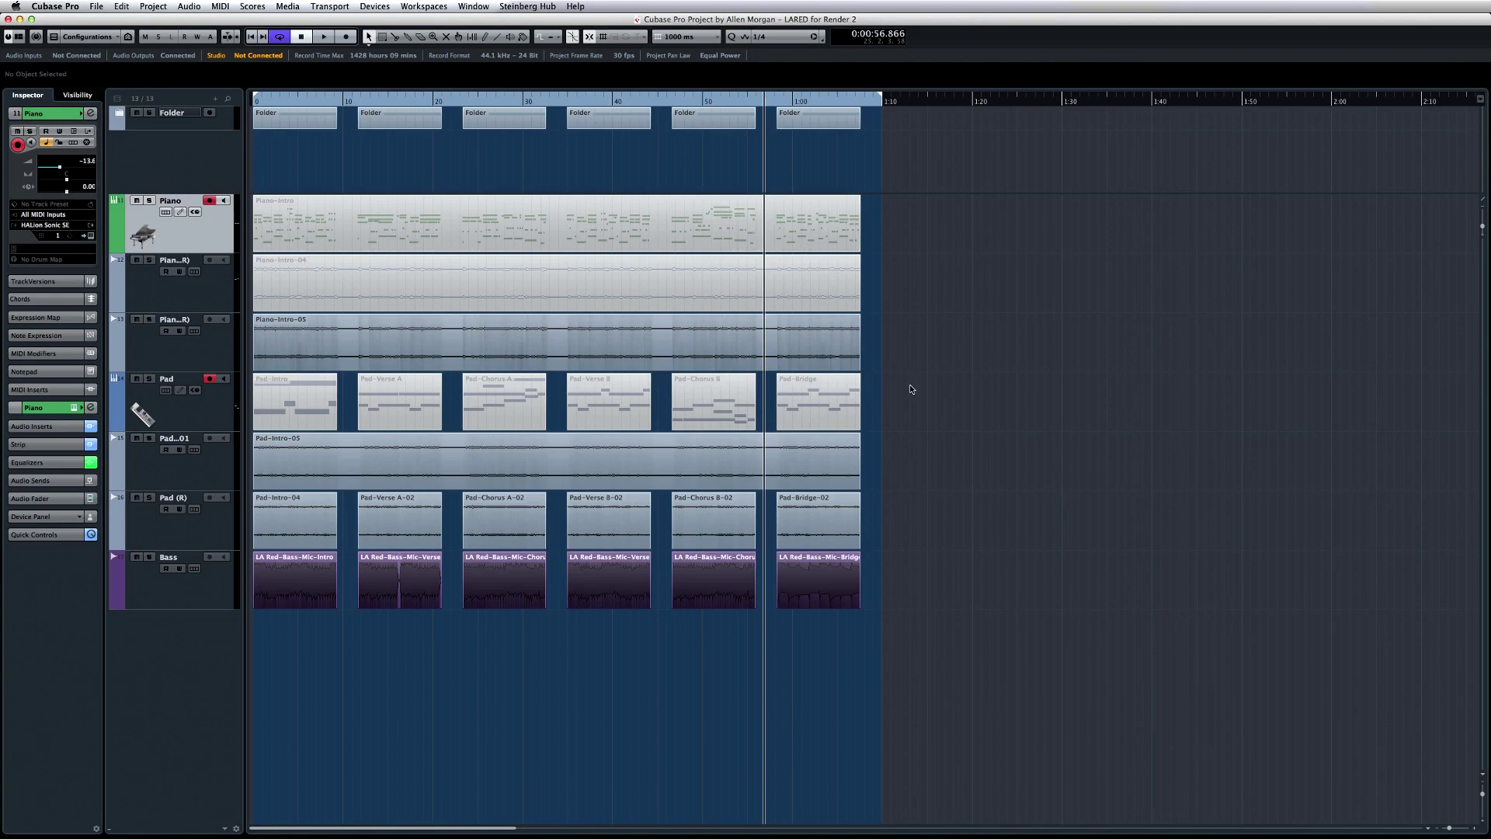
Select the Piano events and the Pad MIDI parts, open Render Setup, and enable Mix Down to One Track with the name "Bounce File"
{"action": "left_click_drag", "start_coordinate": [900, 427], "coordinate": [271, 219]}
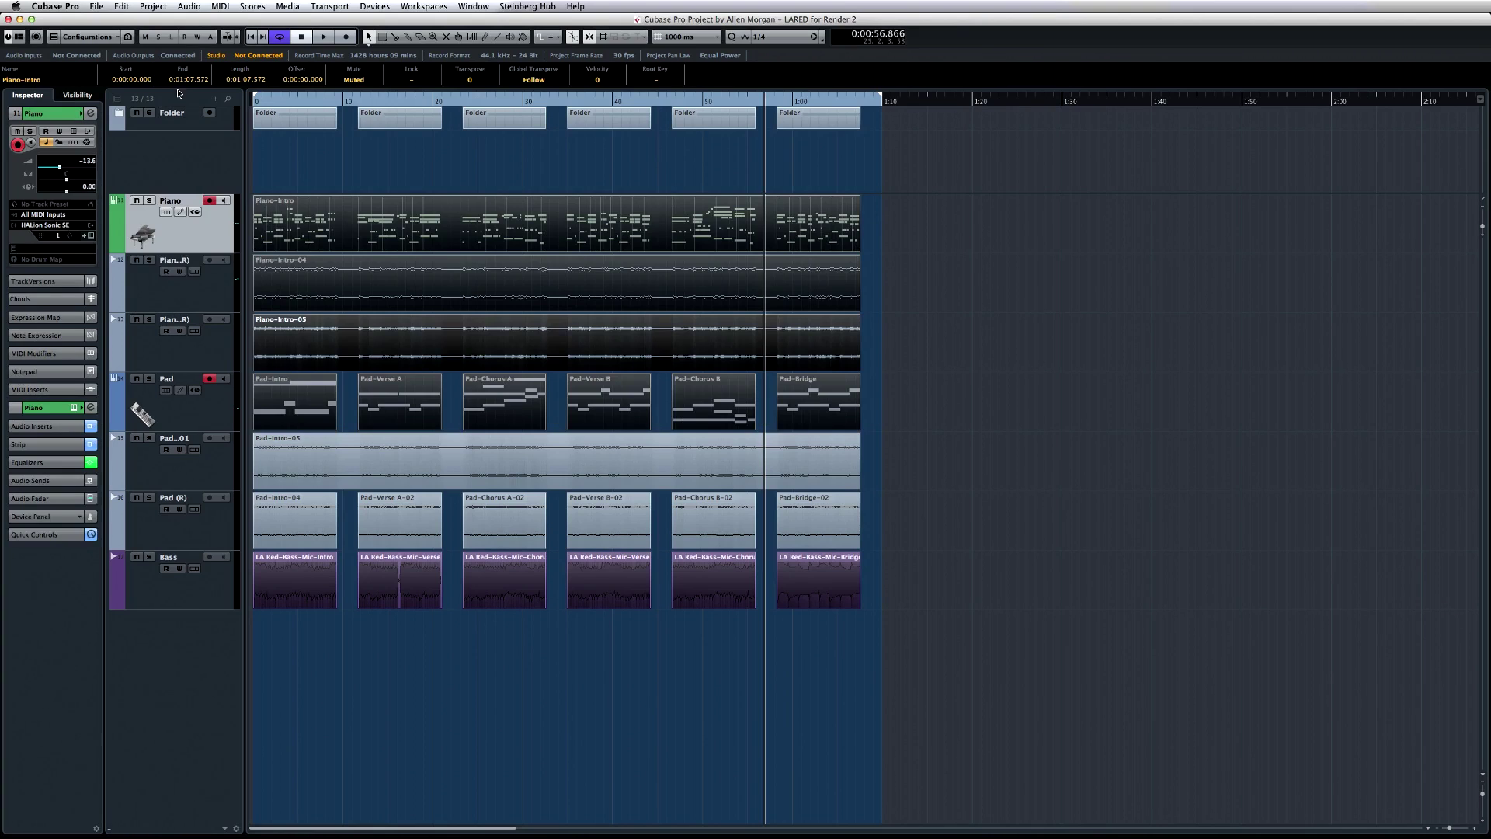
{"action": "left_click", "coordinate": [122, 6]}
{"action": "mouse_move", "coordinate": [264, 118]}
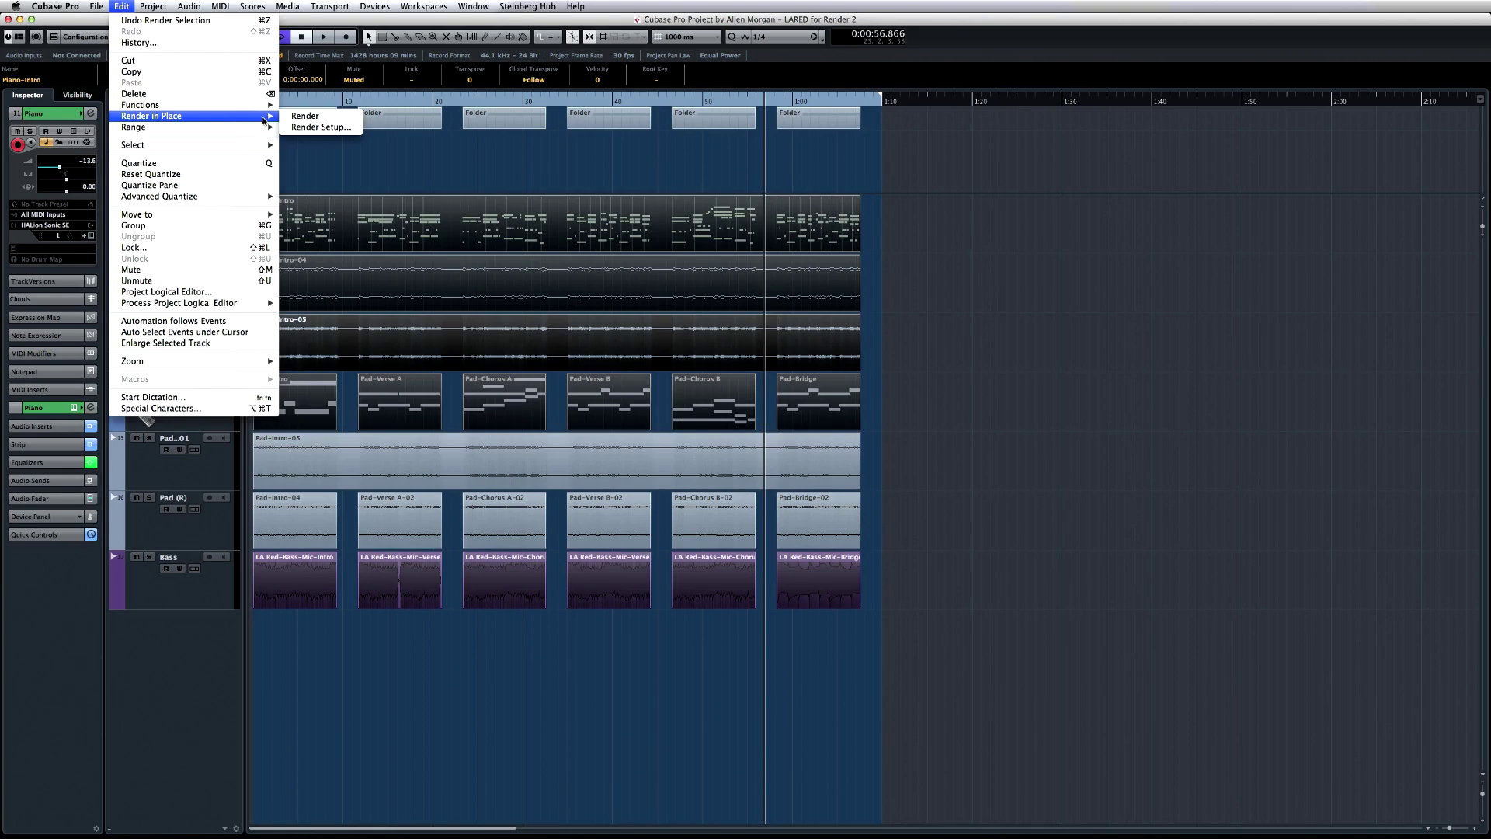
{"action": "left_click", "coordinate": [311, 126]}
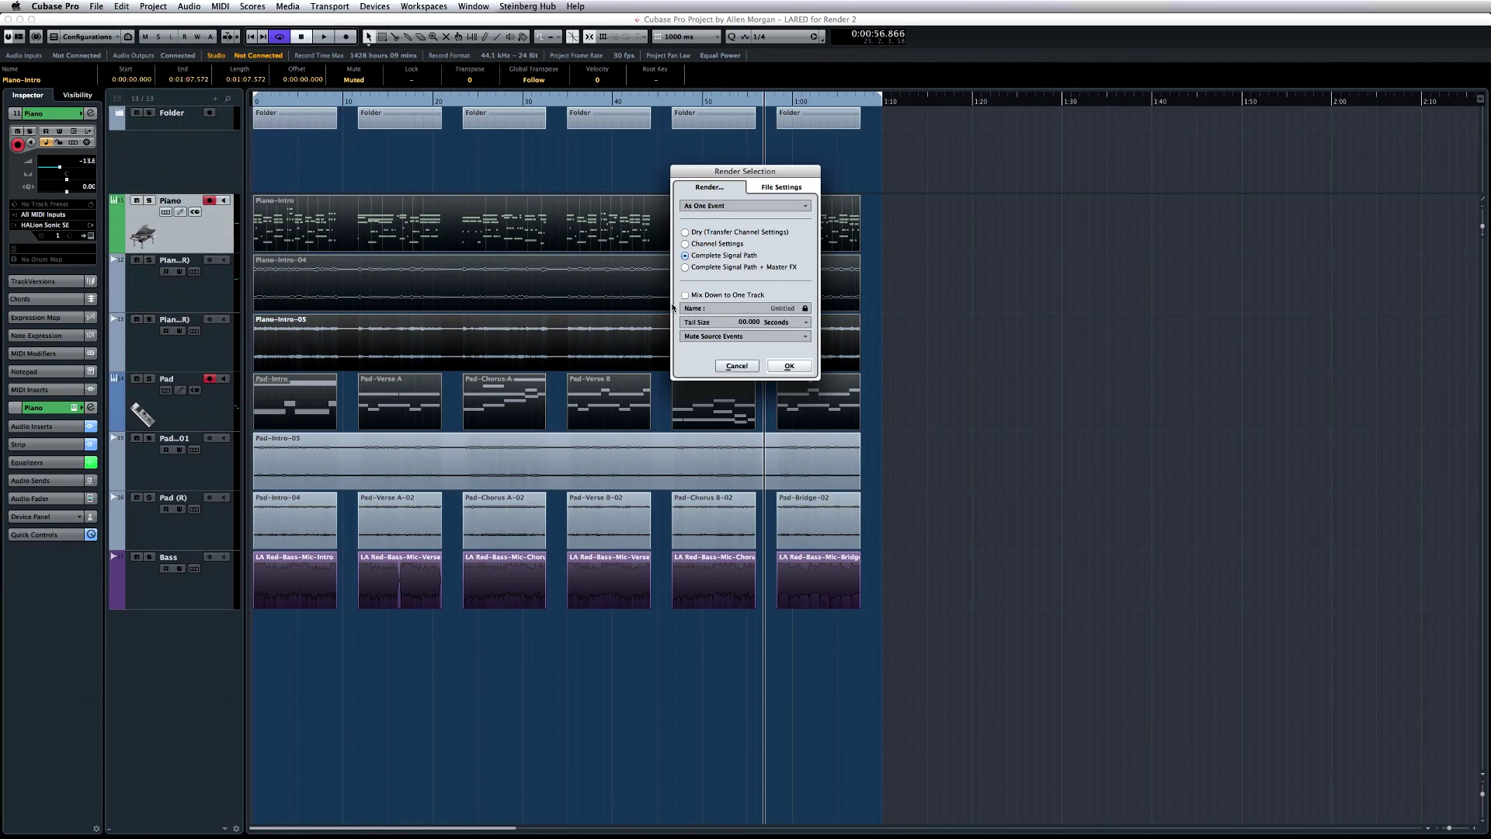
{"action": "left_click", "coordinate": [685, 295]}
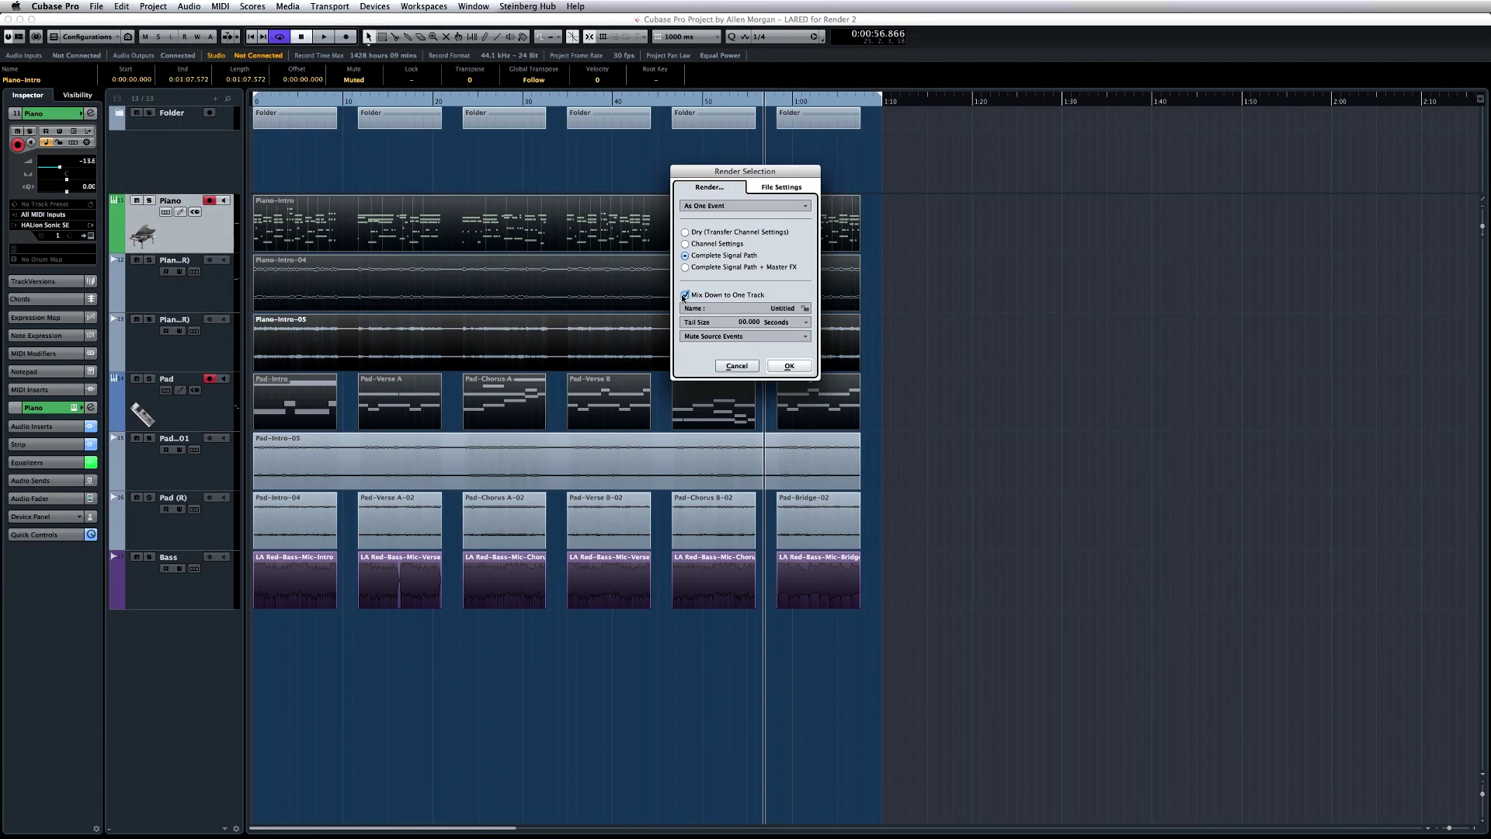
{"action": "left_click", "coordinate": [785, 311]}
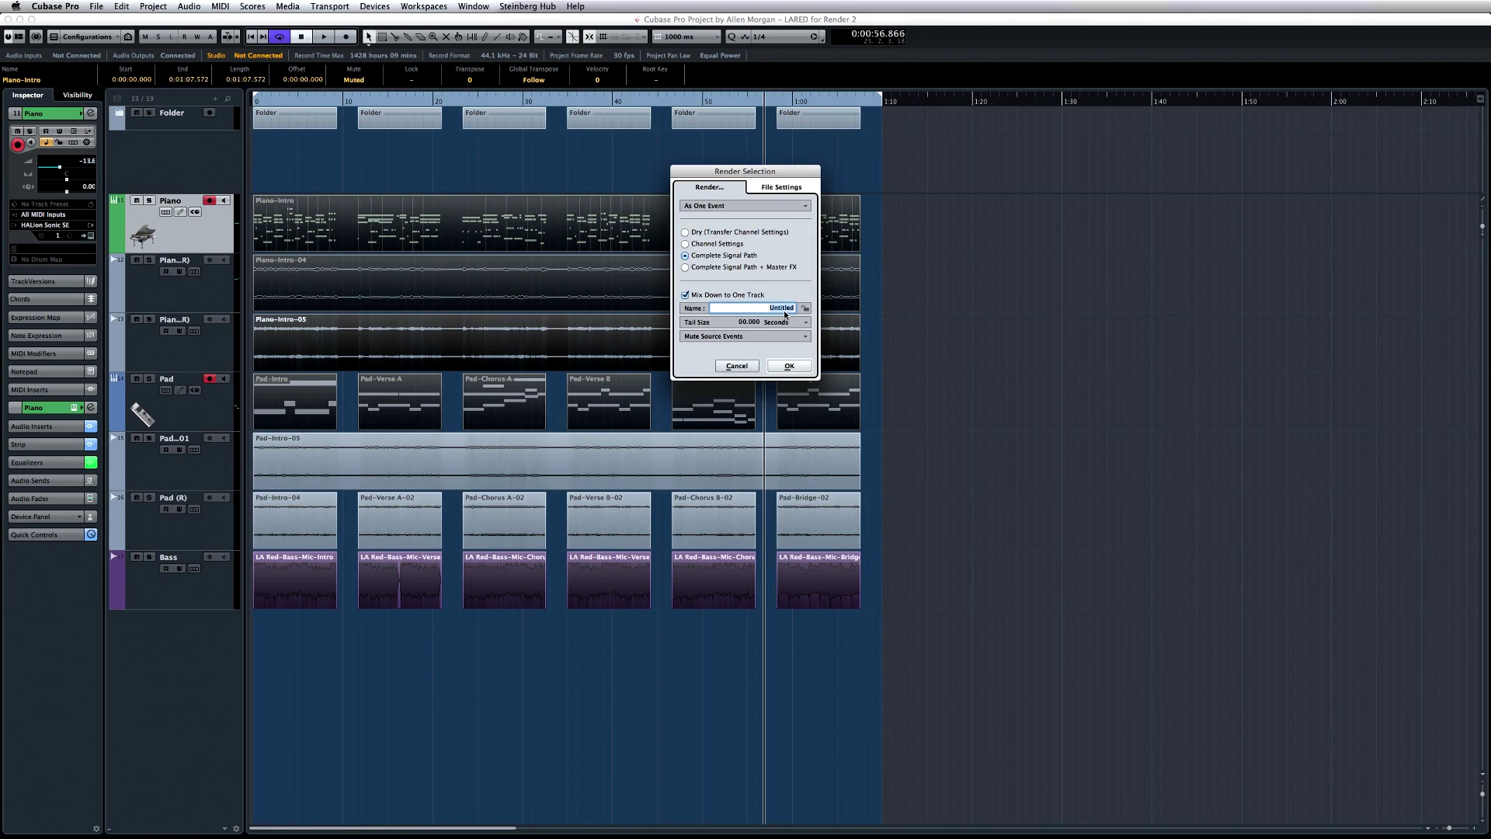
{"action": "type", "text": "Bounce File"}
{"action": "key", "text": "Return"}
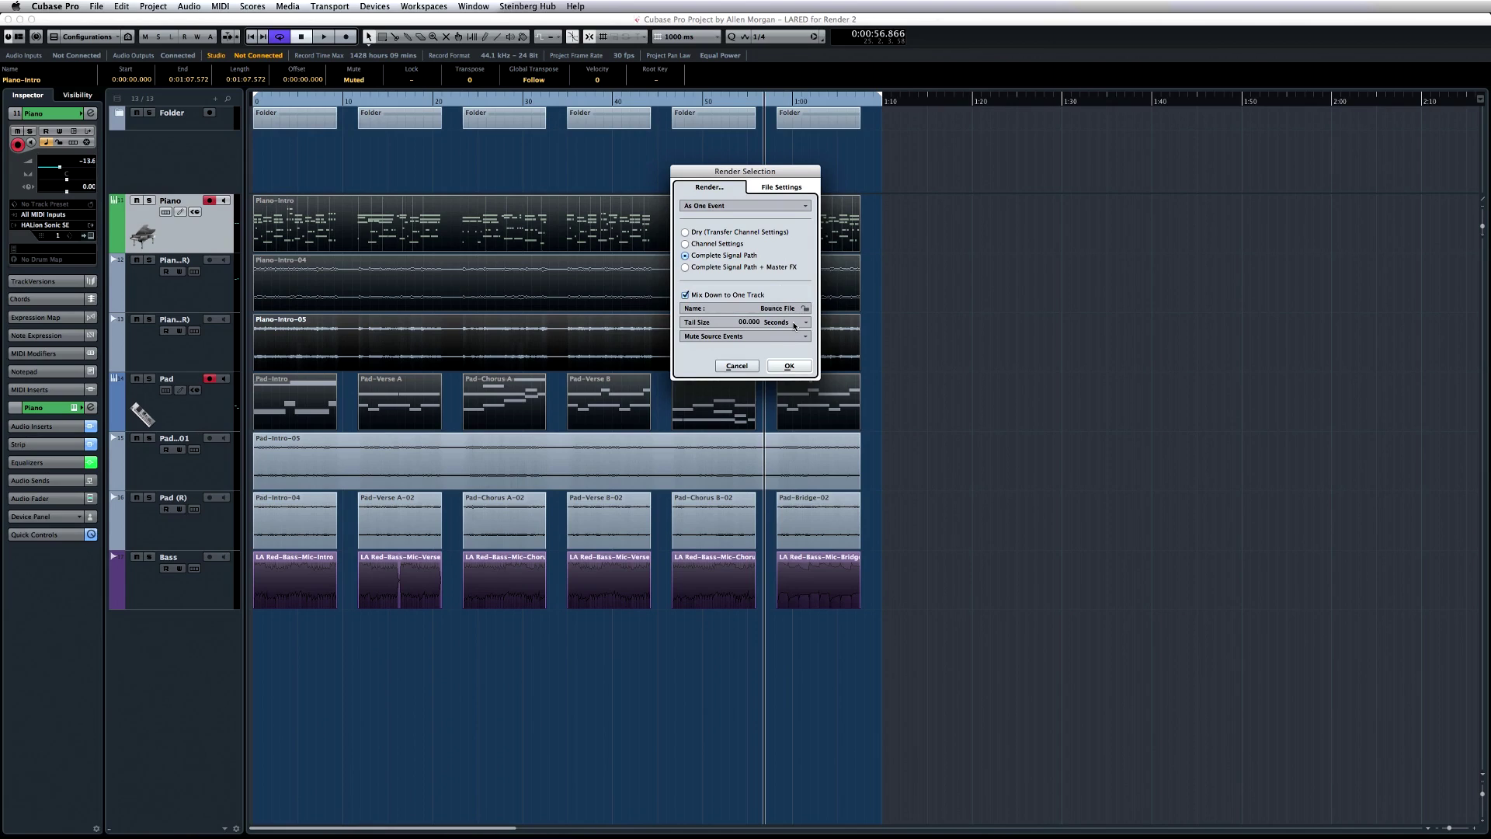
Set the render tail size to 2 bars in Bars & Beats and choose Keep Source Events Unchanged
{"action": "left_click", "coordinate": [795, 325]}
{"action": "left_click", "coordinate": [824, 327]}
{"action": "left_click", "coordinate": [774, 325]}
{"action": "left_click", "coordinate": [771, 334]}
{"action": "scroll", "coordinate": [772, 324], "scroll_direction": "up", "scroll_amount": 2}
{"action": "left_click", "coordinate": [797, 337]}
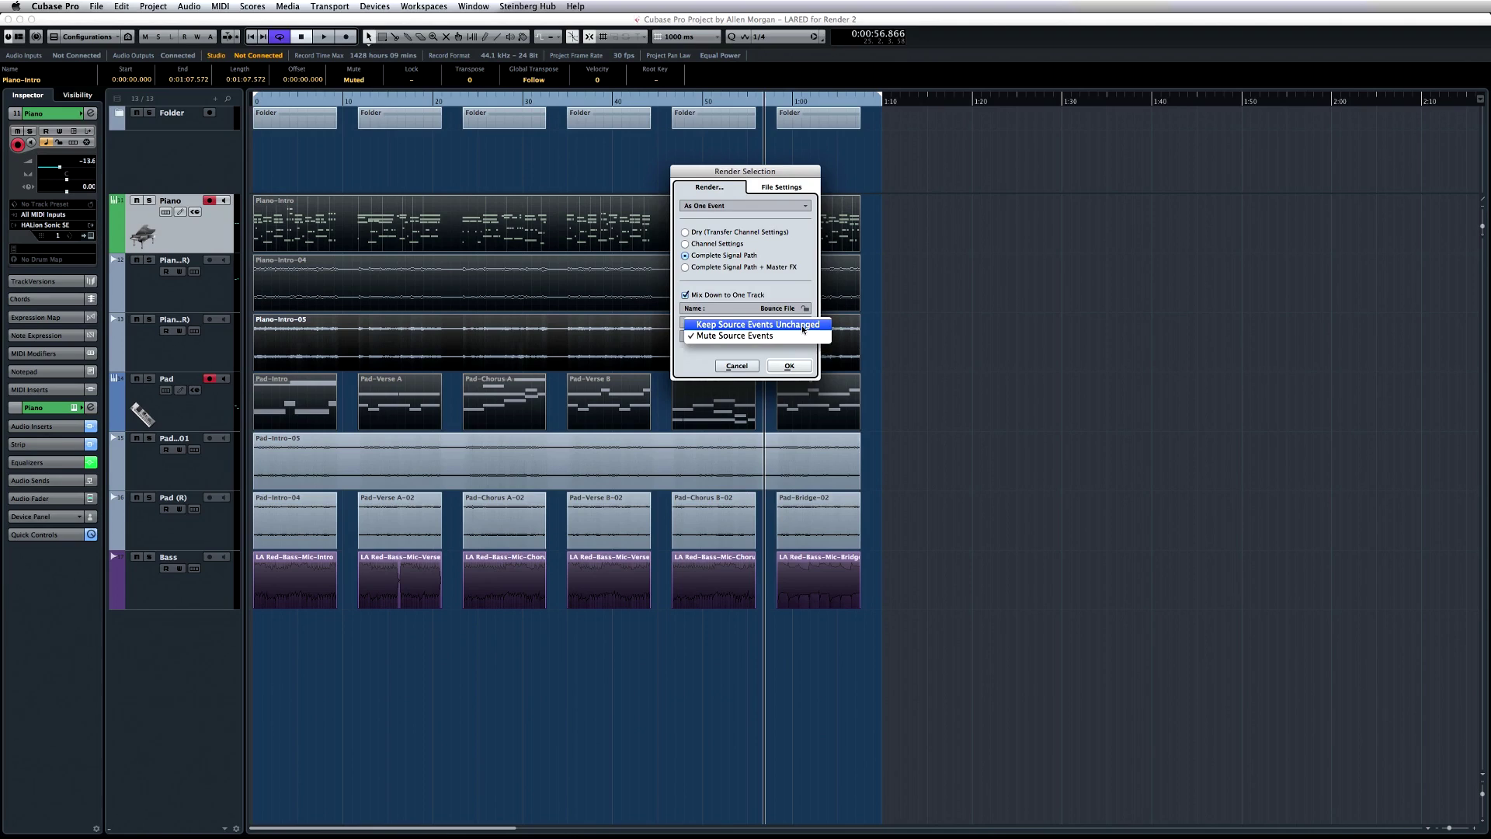
{"action": "left_click", "coordinate": [802, 325]}
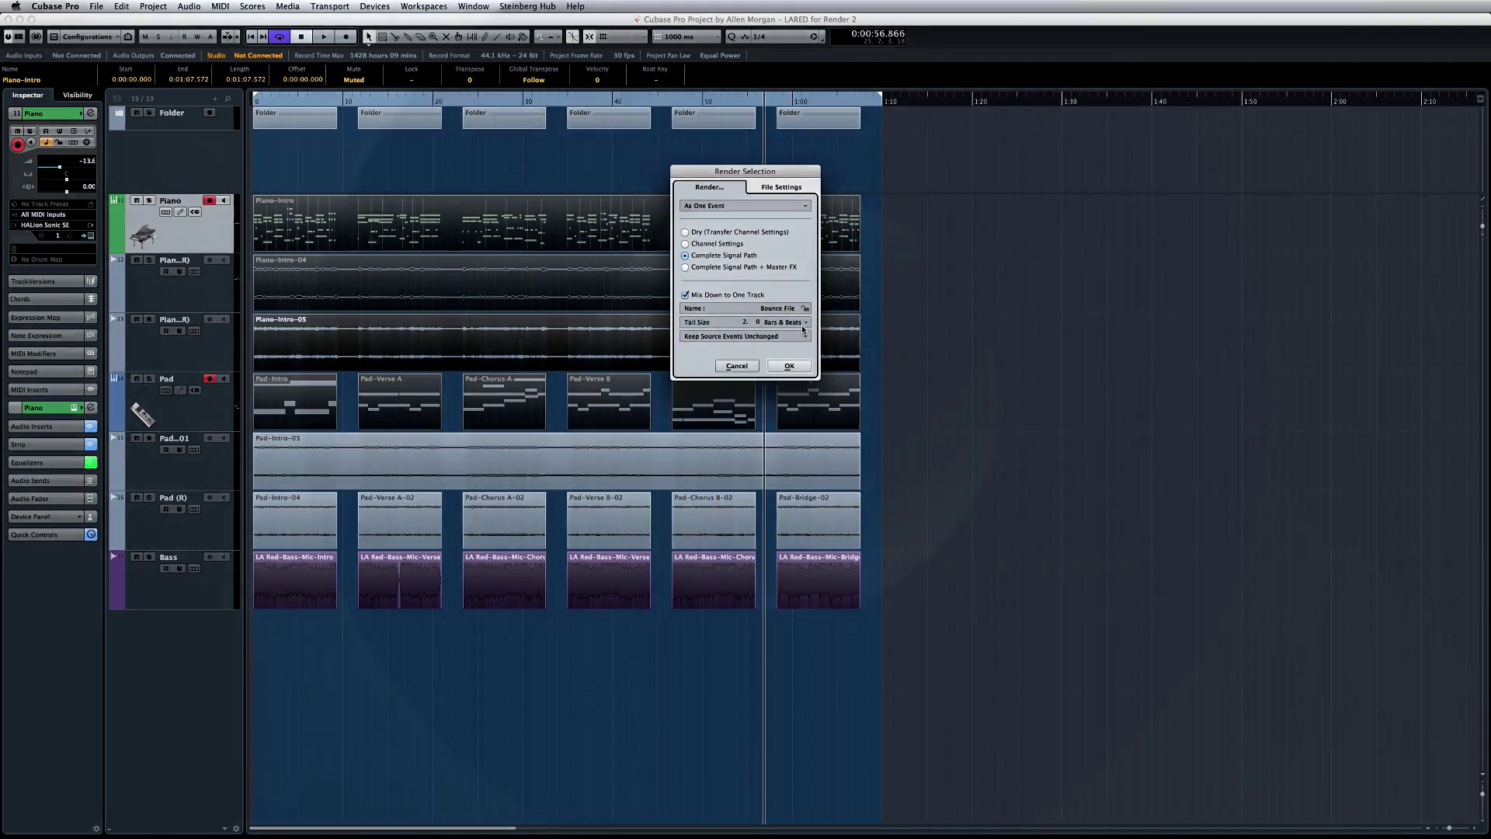
Set the render's bit resolution to 24 Bit, keep the project audio folder as path, and start the render
{"action": "left_click", "coordinate": [770, 188]}
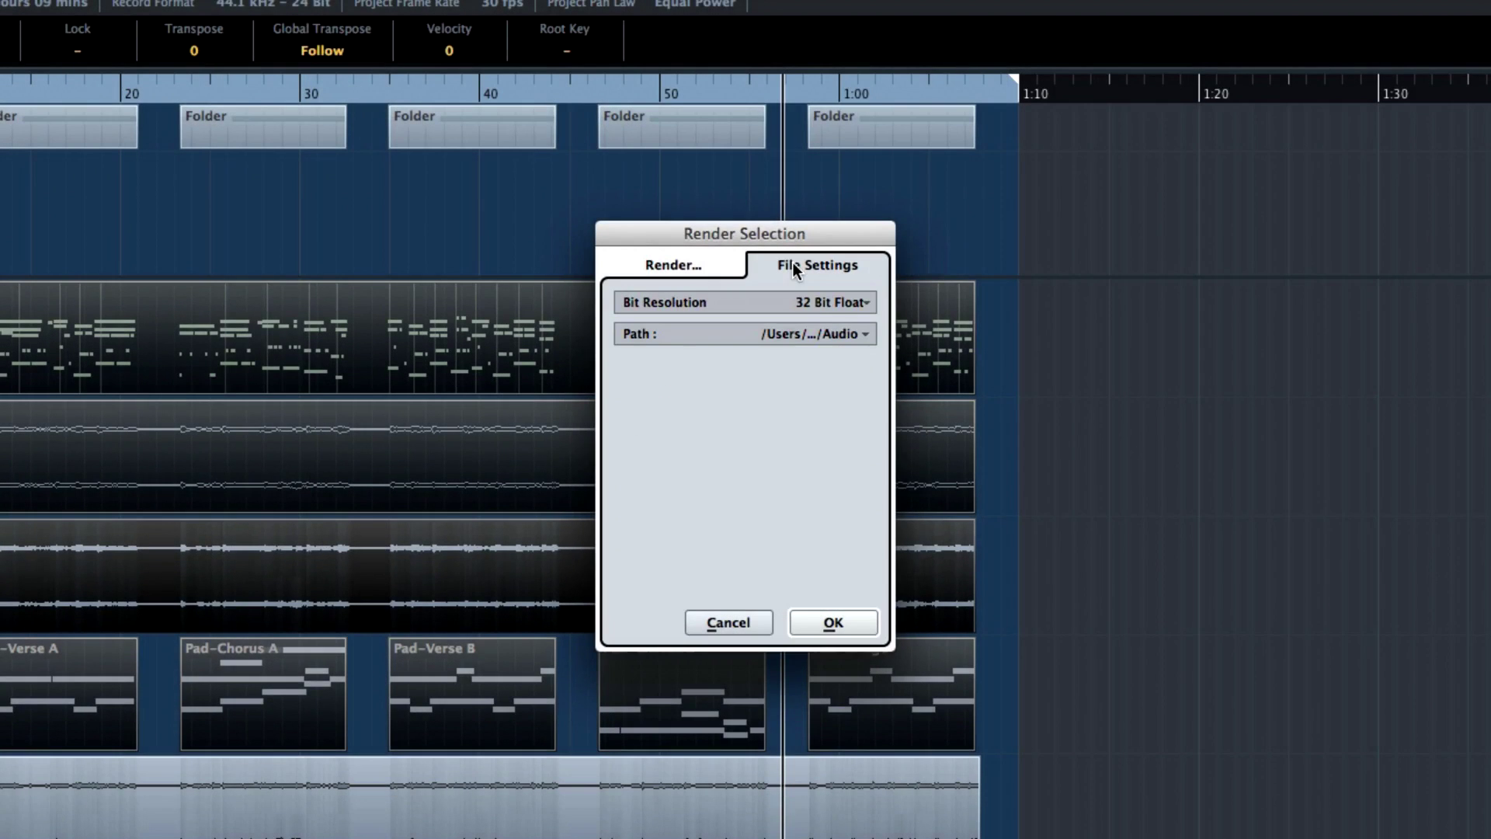
{"action": "left_click", "coordinate": [878, 305]}
{"action": "left_click", "coordinate": [855, 315]}
{"action": "left_click", "coordinate": [866, 335]}
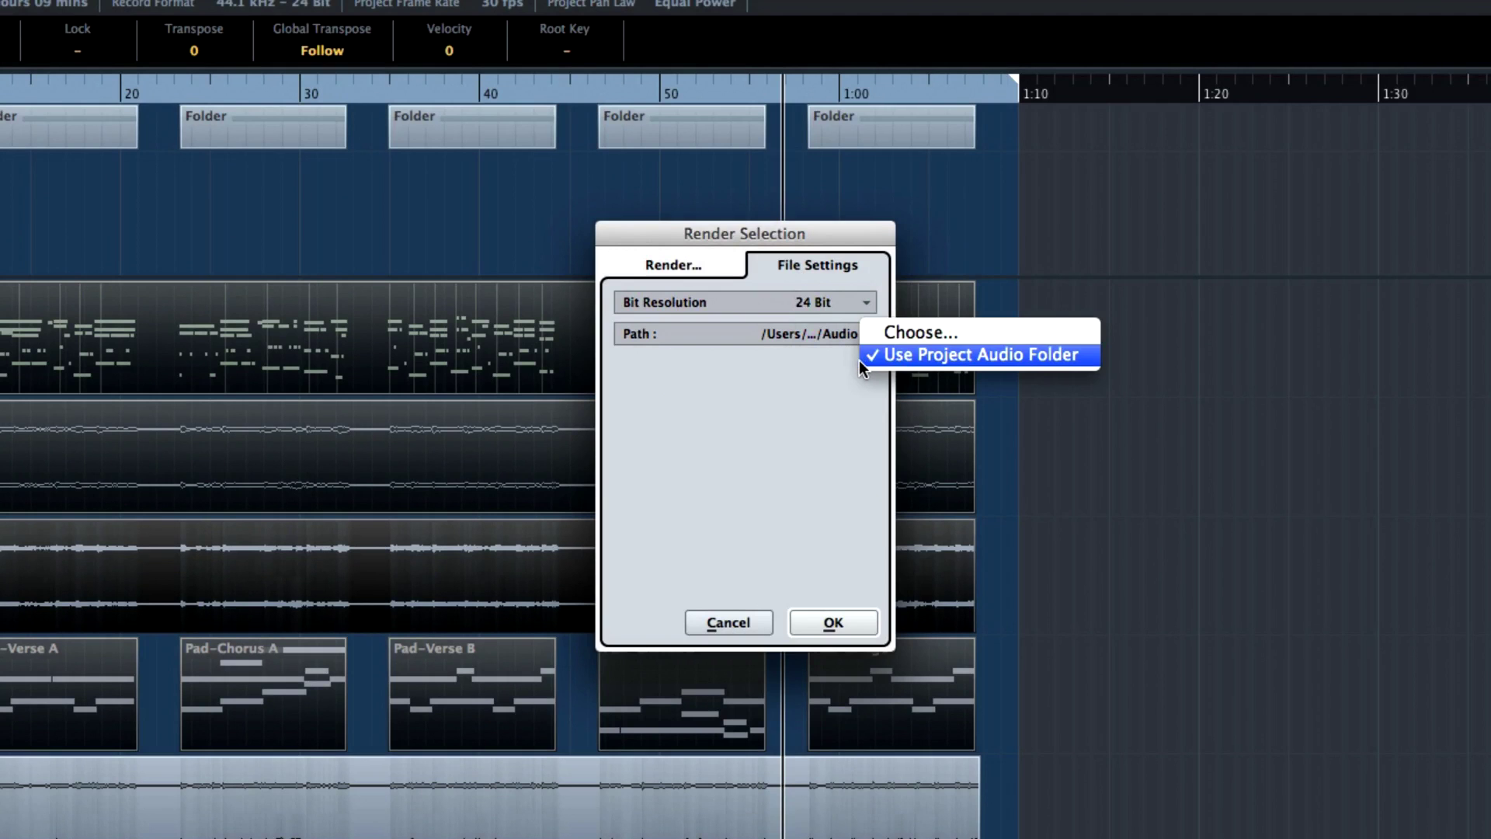
{"action": "left_click", "coordinate": [861, 359]}
{"action": "left_click", "coordinate": [798, 612]}
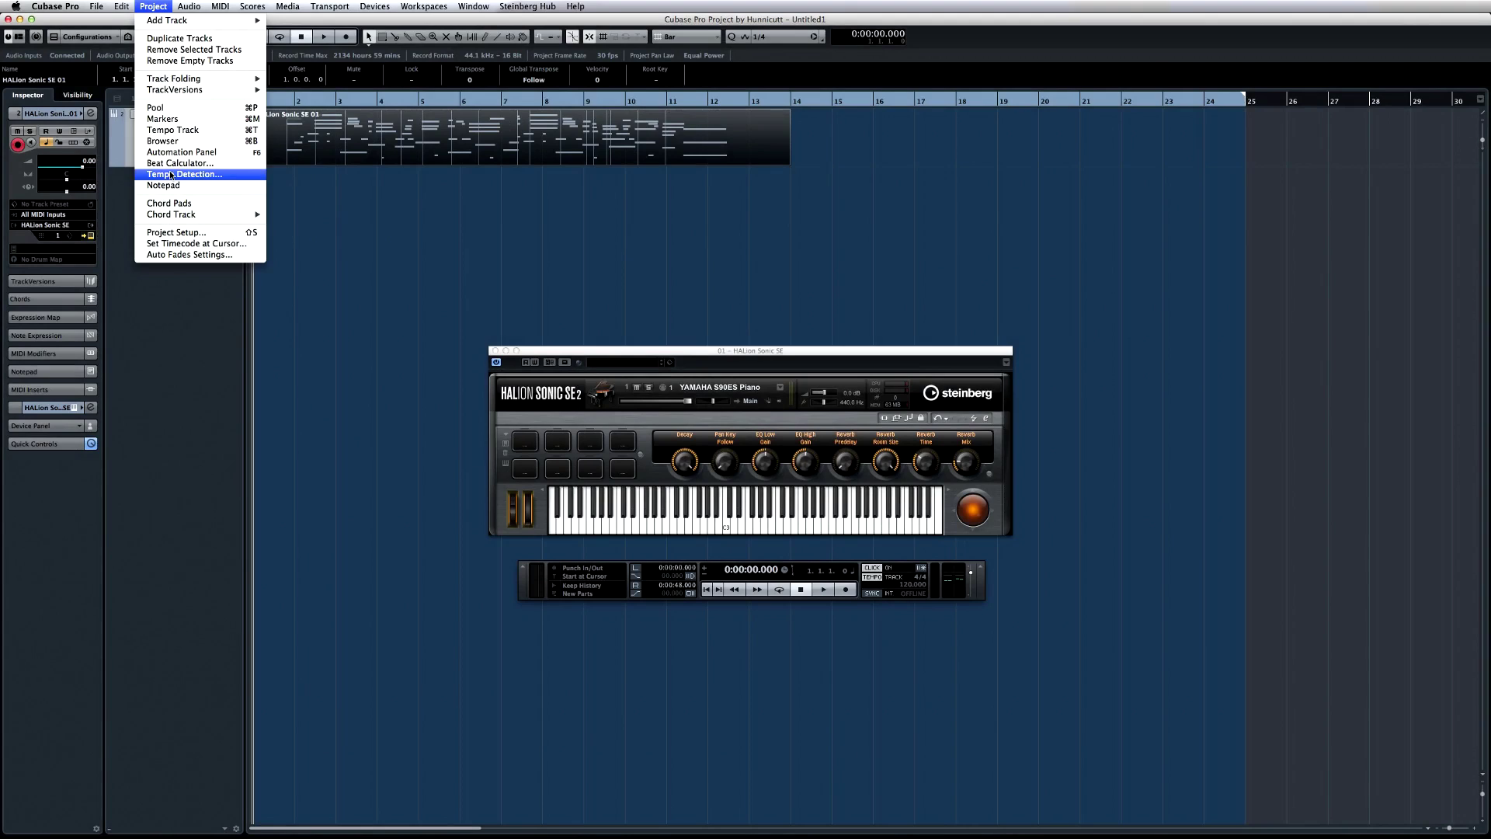
Open Tempo Detection for the HALion Sonic SE 01 part and analyze its tempo
{"action": "left_click", "coordinate": [171, 175]}
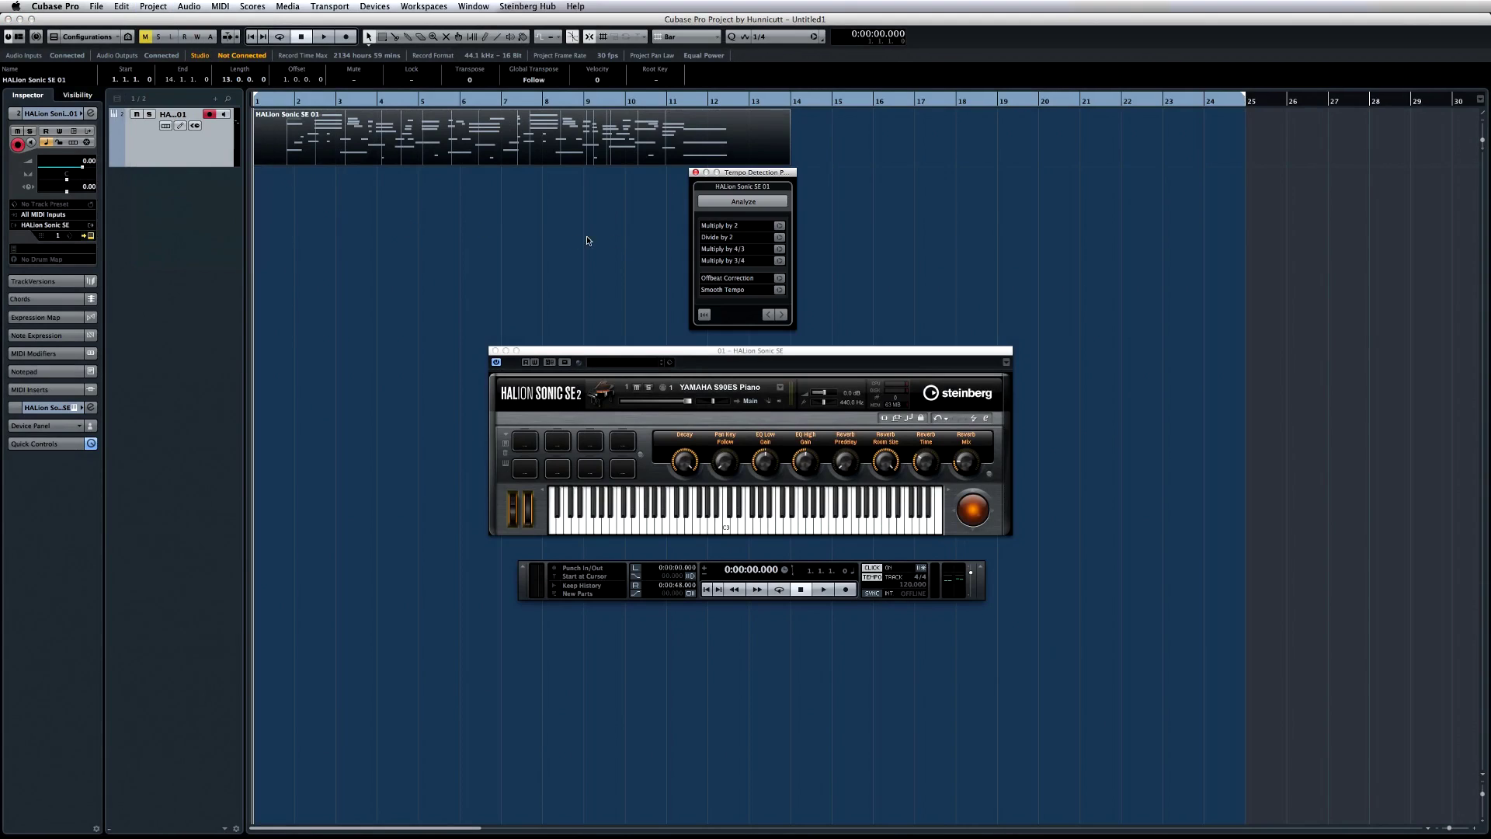
{"action": "left_click", "coordinate": [737, 204]}
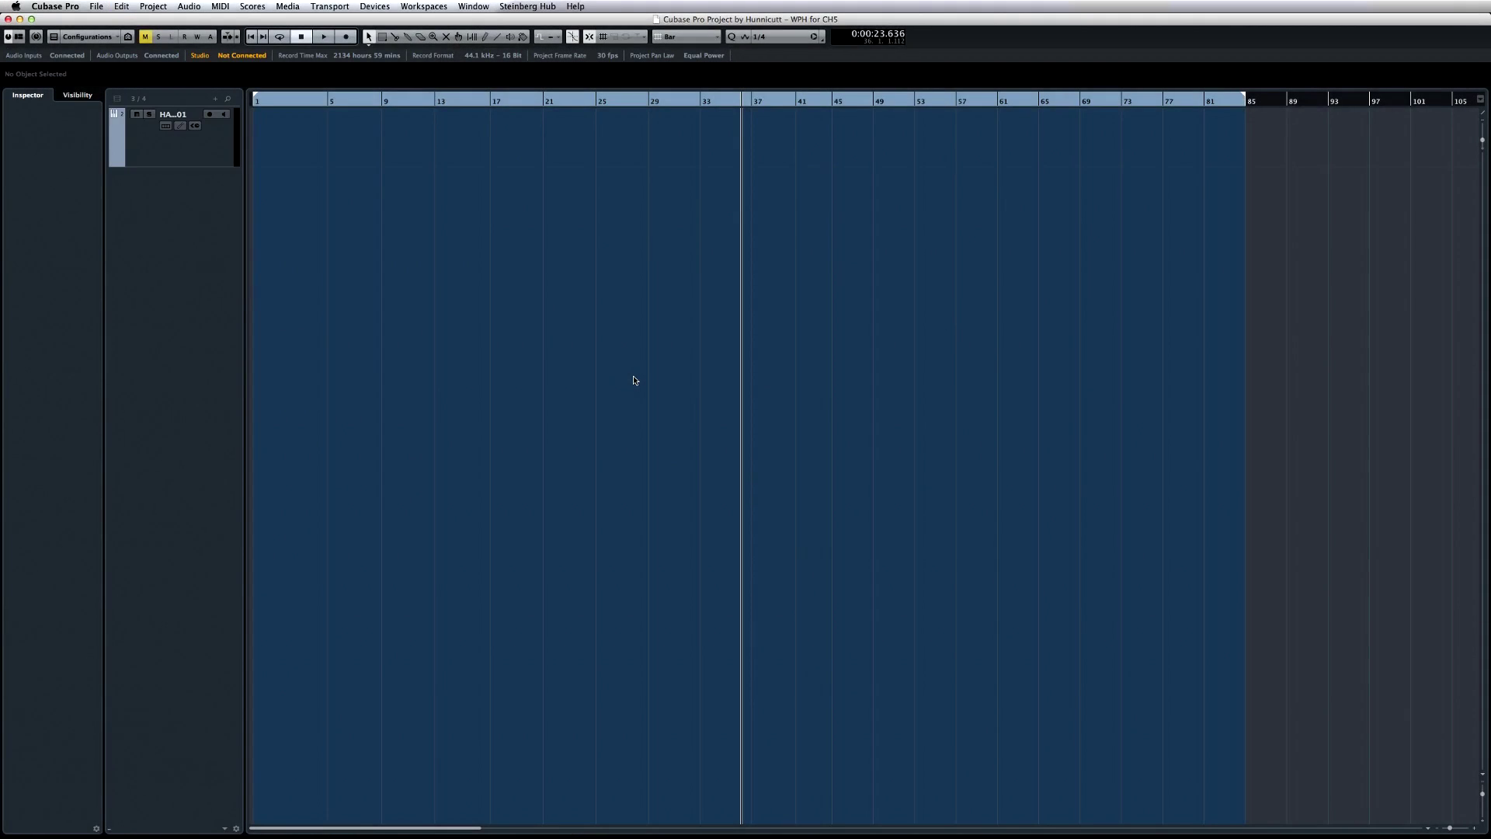
Record a piano performance on the HALion Sonic SE track, play it back, and return to the project start
{"action": "left_click", "coordinate": [184, 147]}
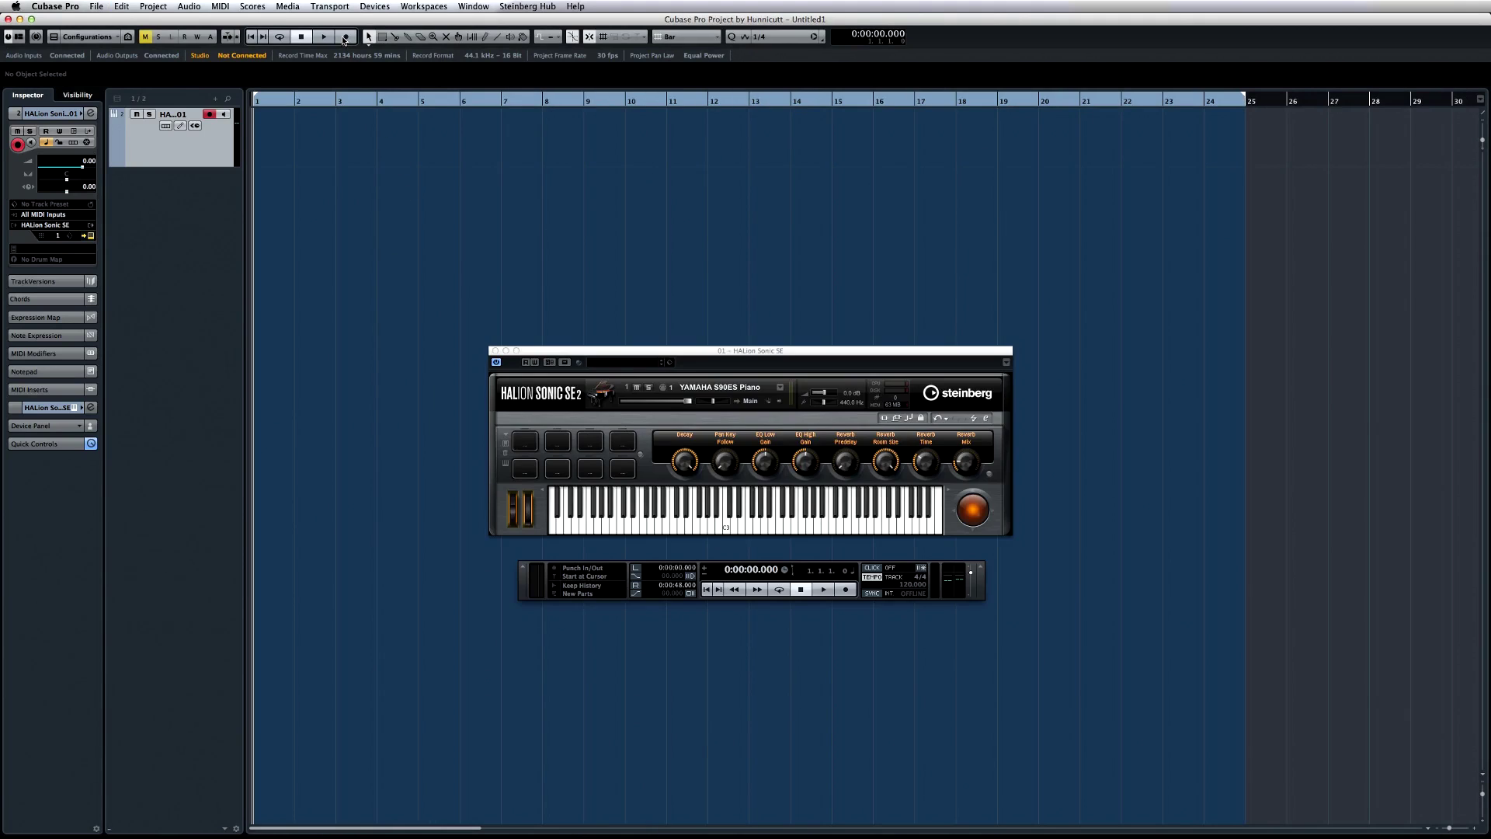
{"action": "left_click", "coordinate": [346, 36]}
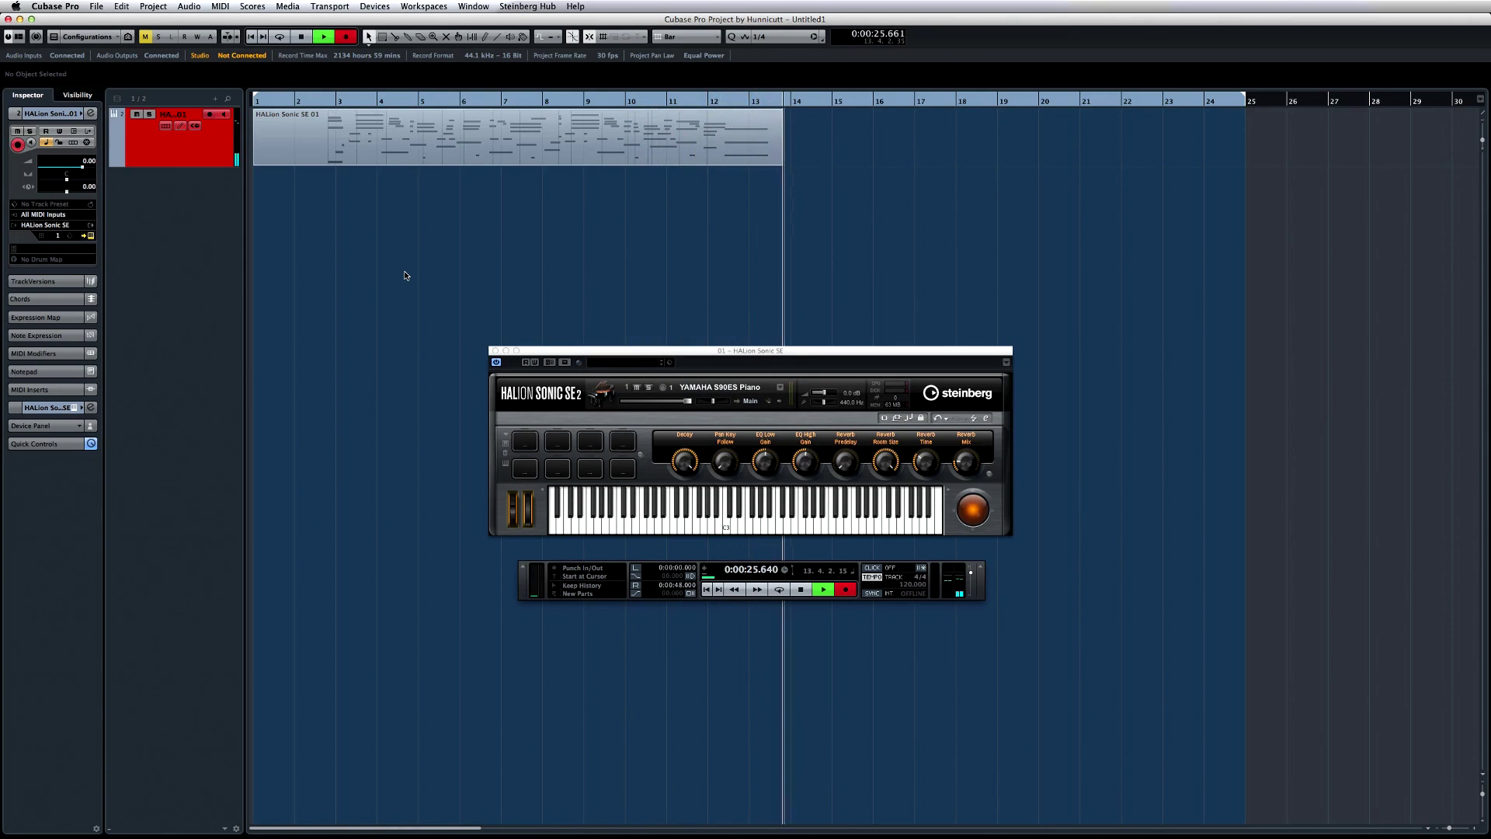
{"action": "key", "text": "space"}
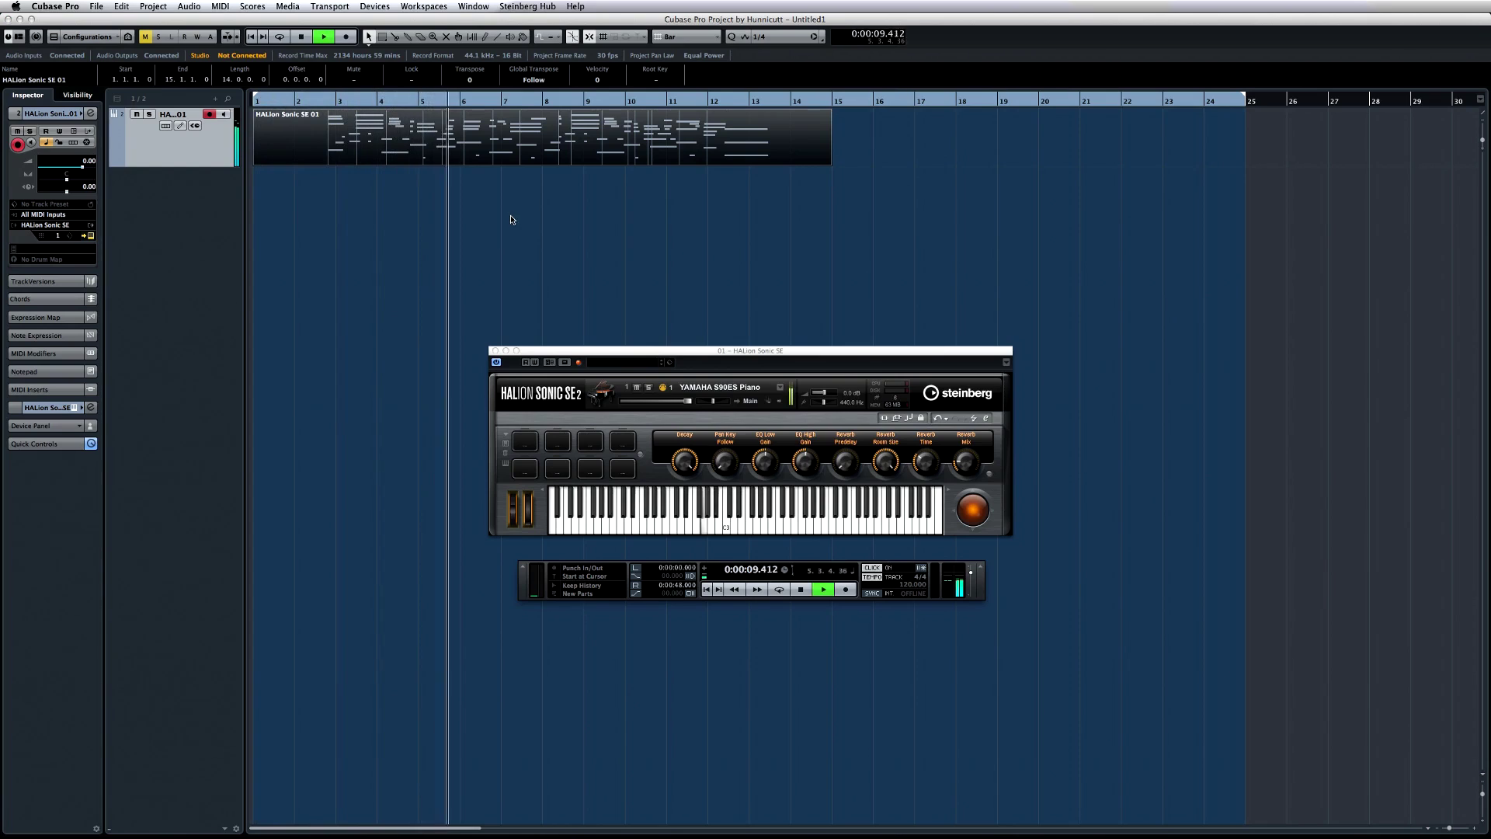
{"action": "key", "text": "space"}
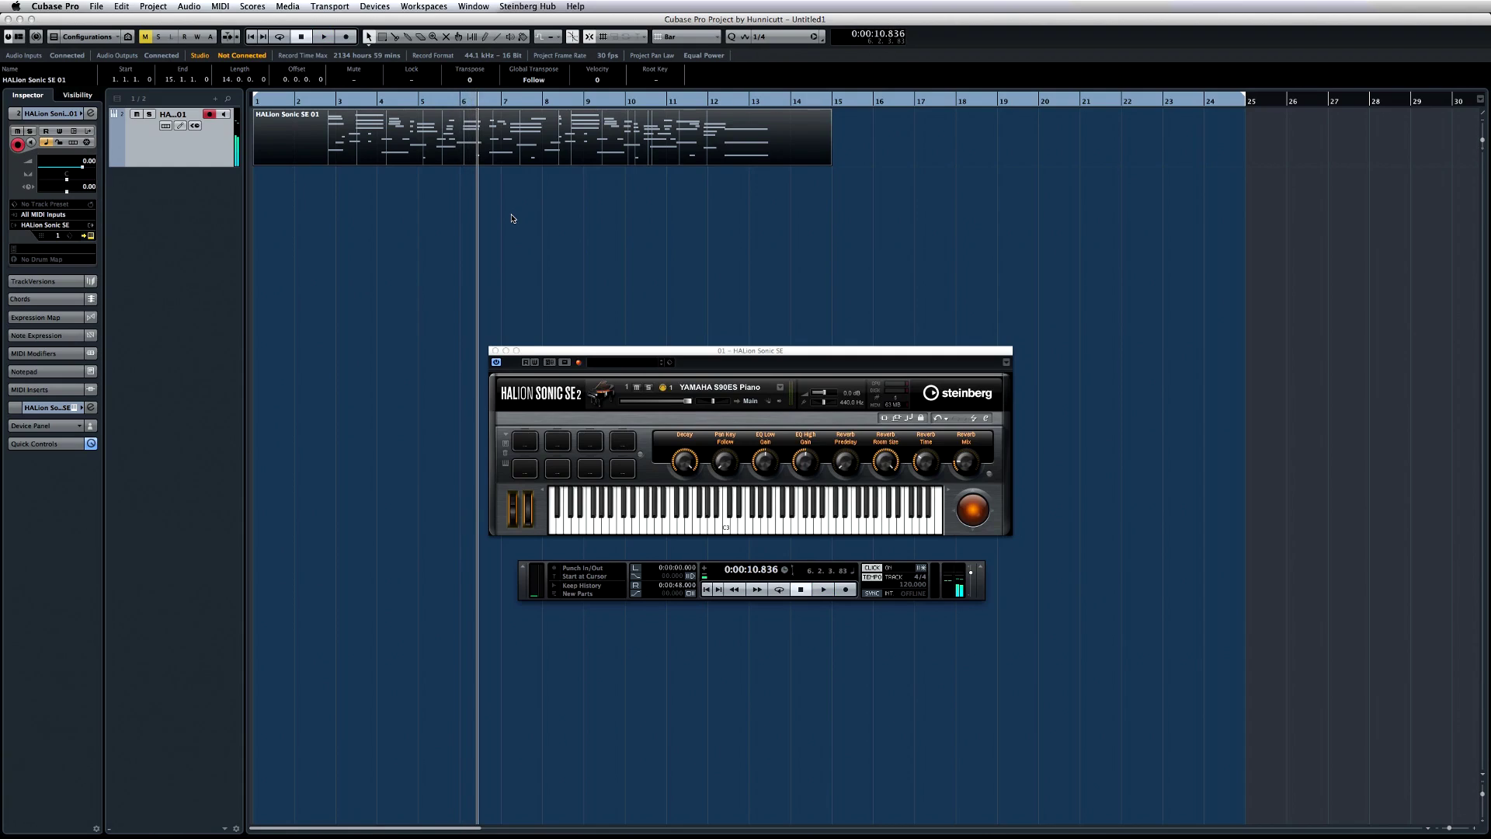
{"action": "key", "text": "comma"}
Trim the empty first bar off the recorded piano part and move the part back to bar 1
{"action": "left_click", "coordinate": [285, 178]}
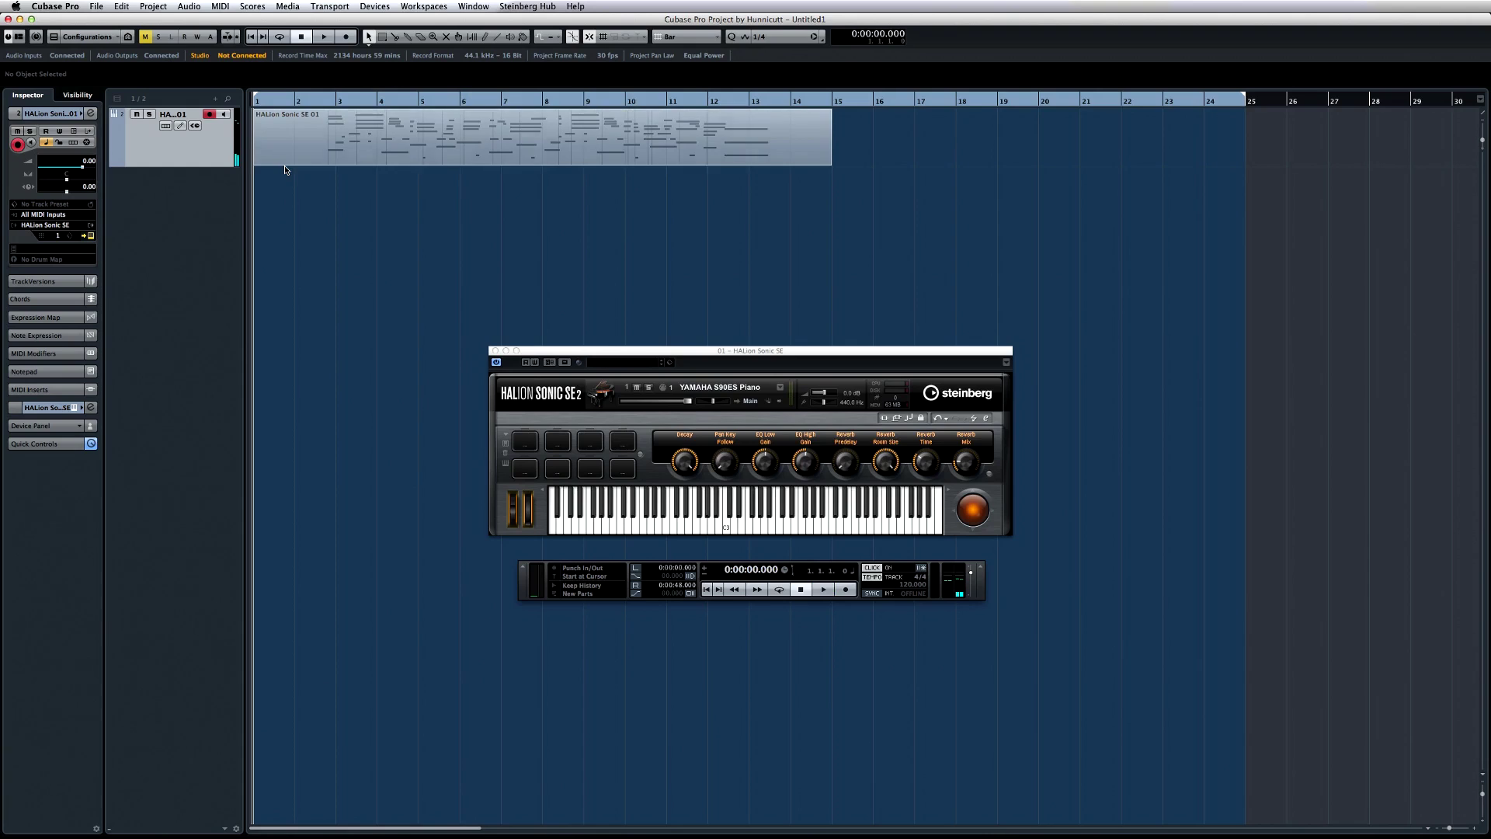
{"action": "left_click", "coordinate": [264, 160]}
{"action": "left_click_drag", "start_coordinate": [256, 164], "coordinate": [287, 160]}
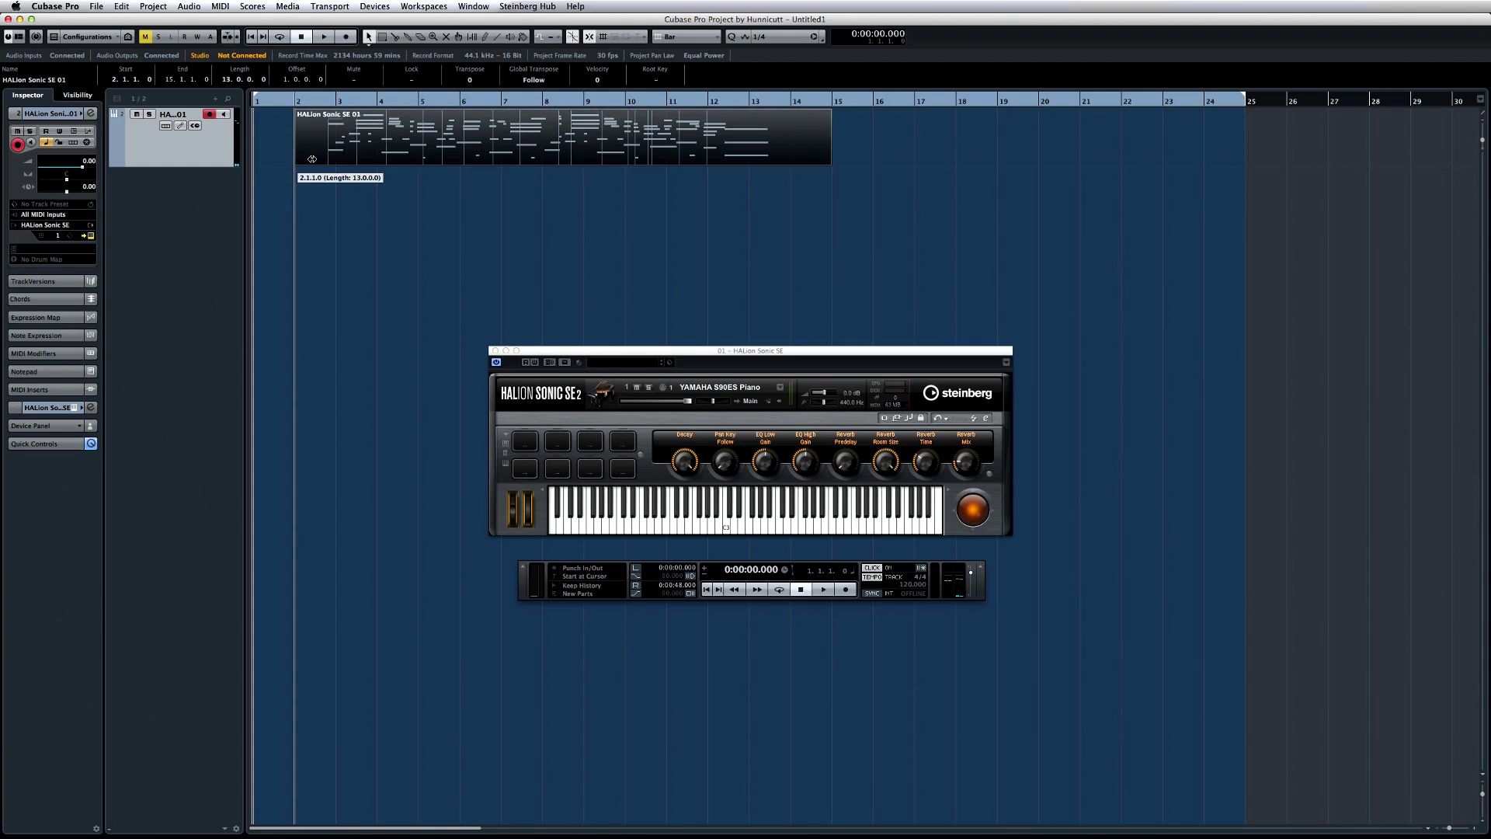
{"action": "left_click_drag", "start_coordinate": [394, 159], "coordinate": [351, 164]}
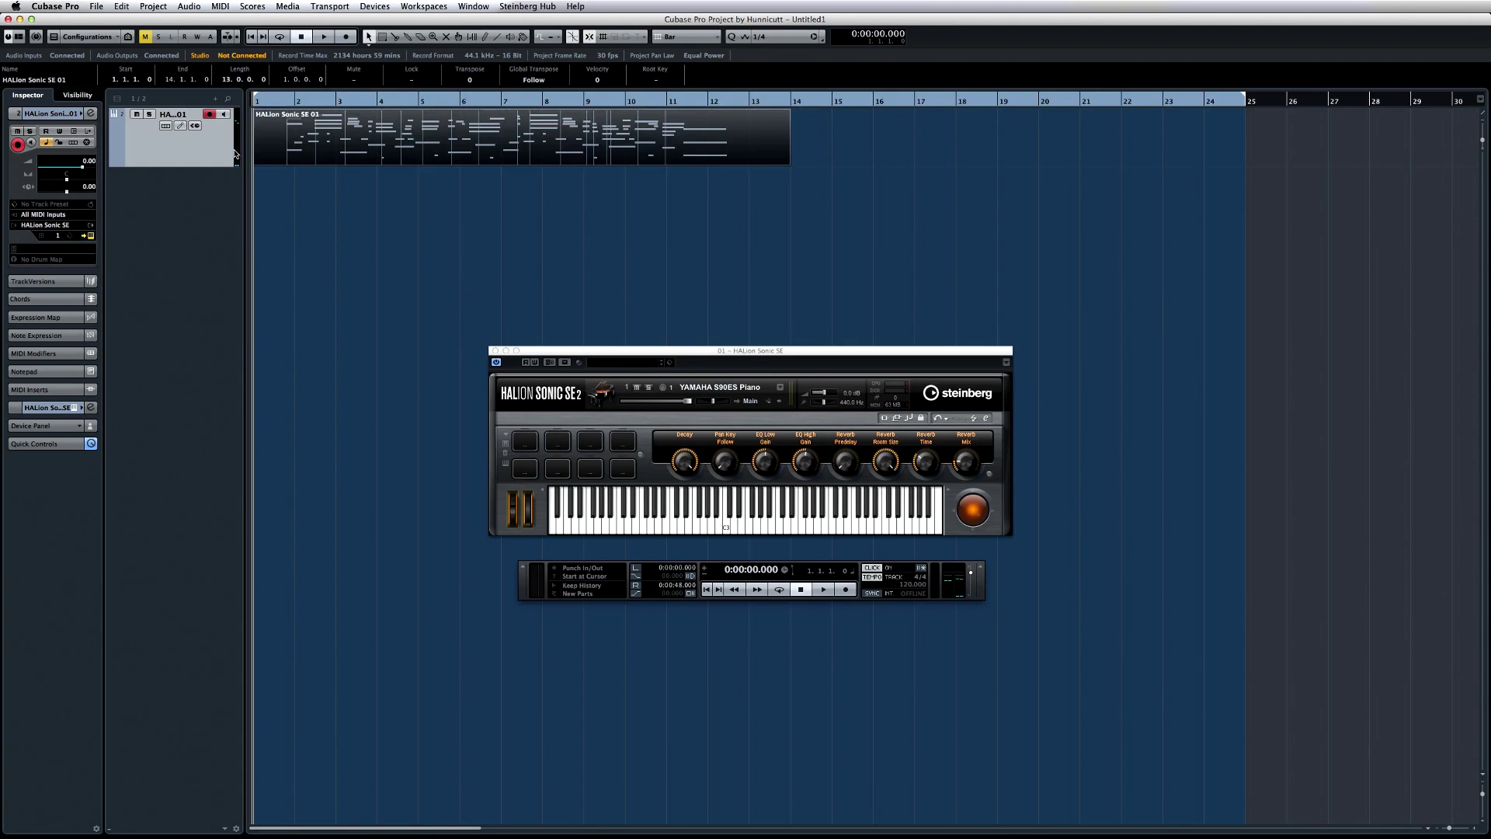
Run Tempo Detection on the trimmed HALion Sonic SE 01 part to create a matching tempo map
{"action": "left_click", "coordinate": [153, 6]}
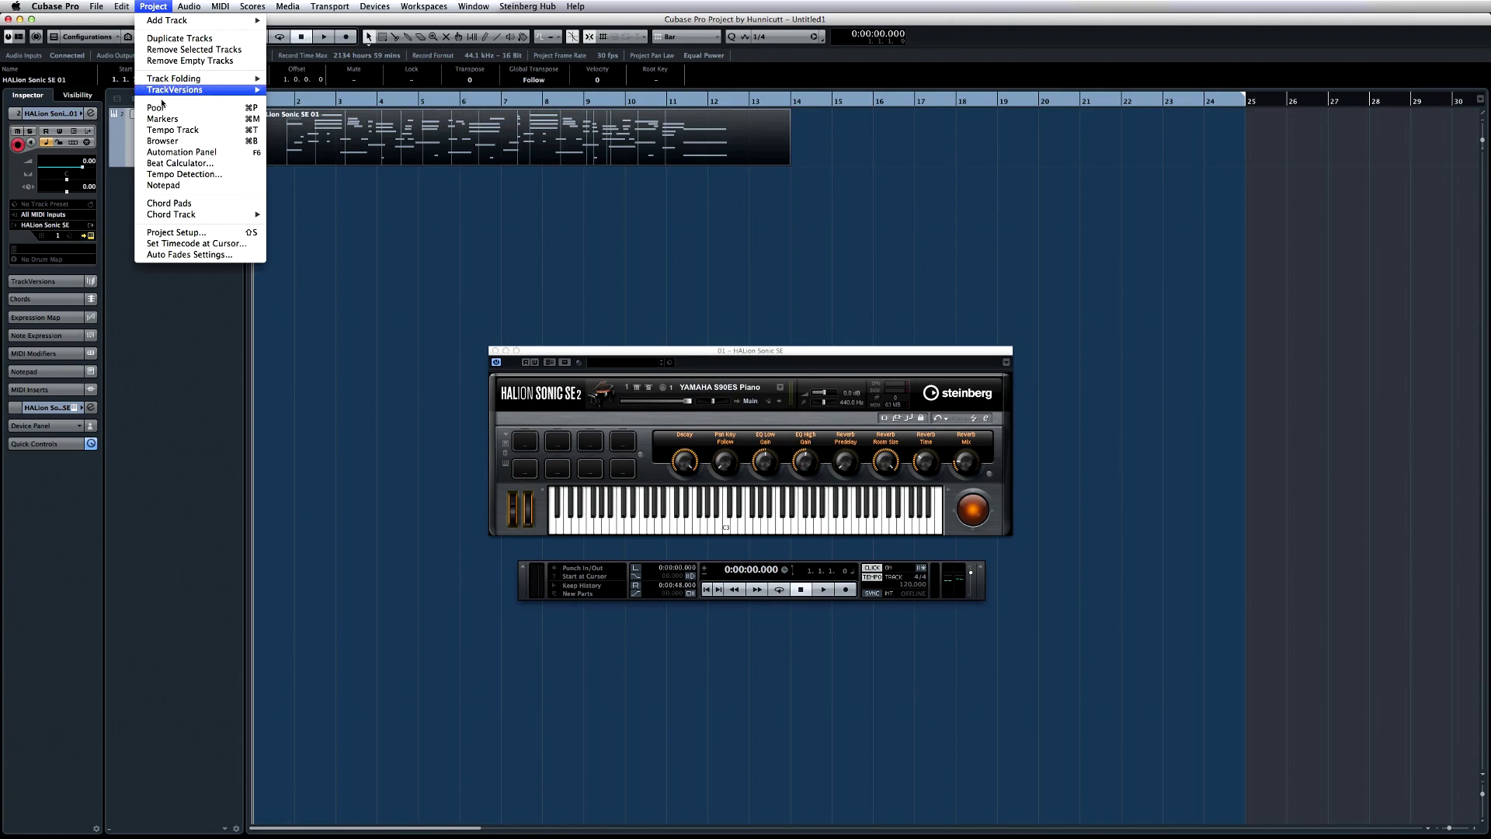
{"action": "left_click", "coordinate": [171, 174]}
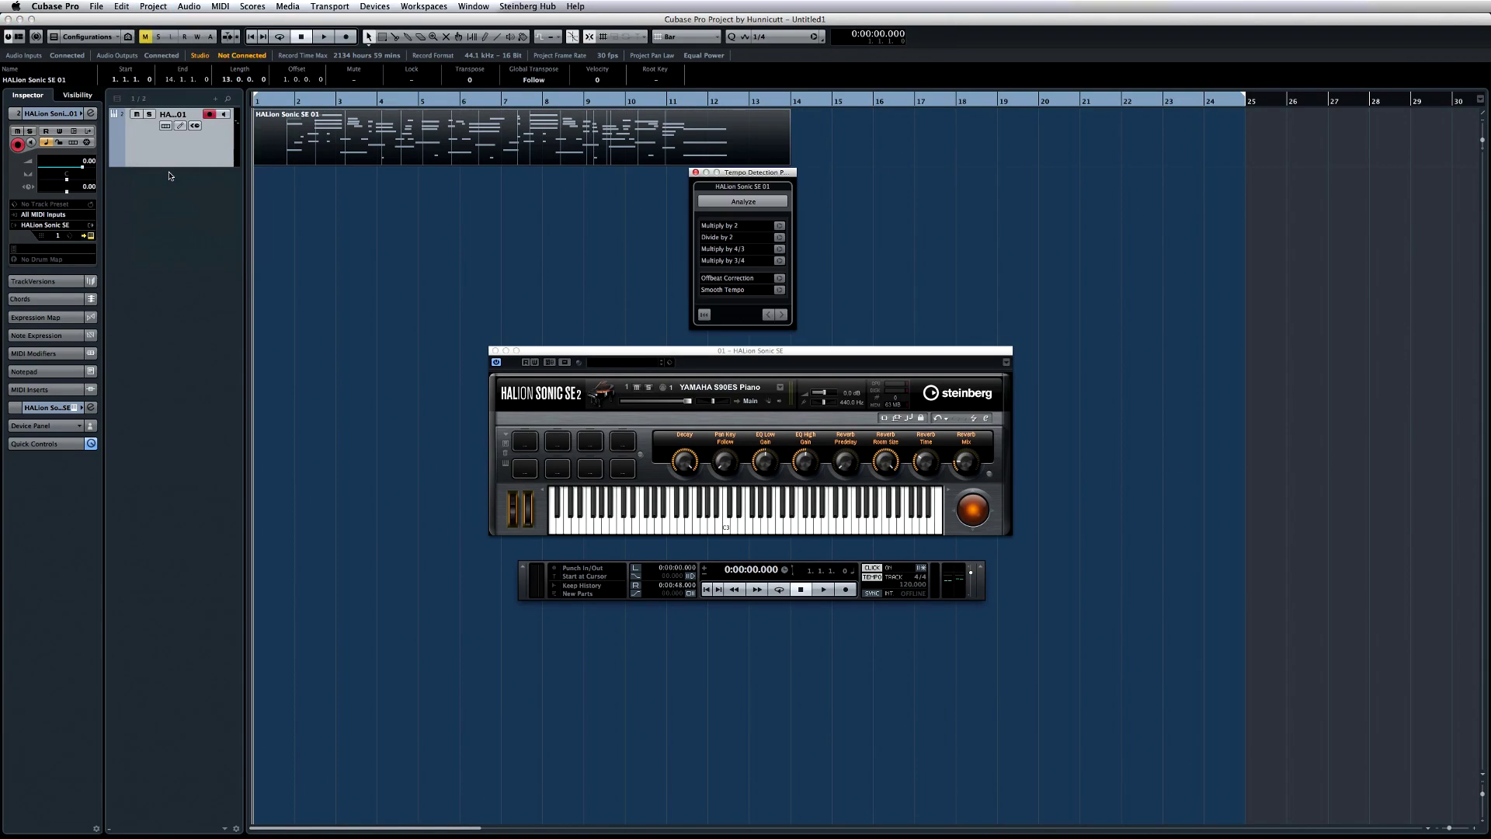
{"action": "left_click", "coordinate": [724, 208]}
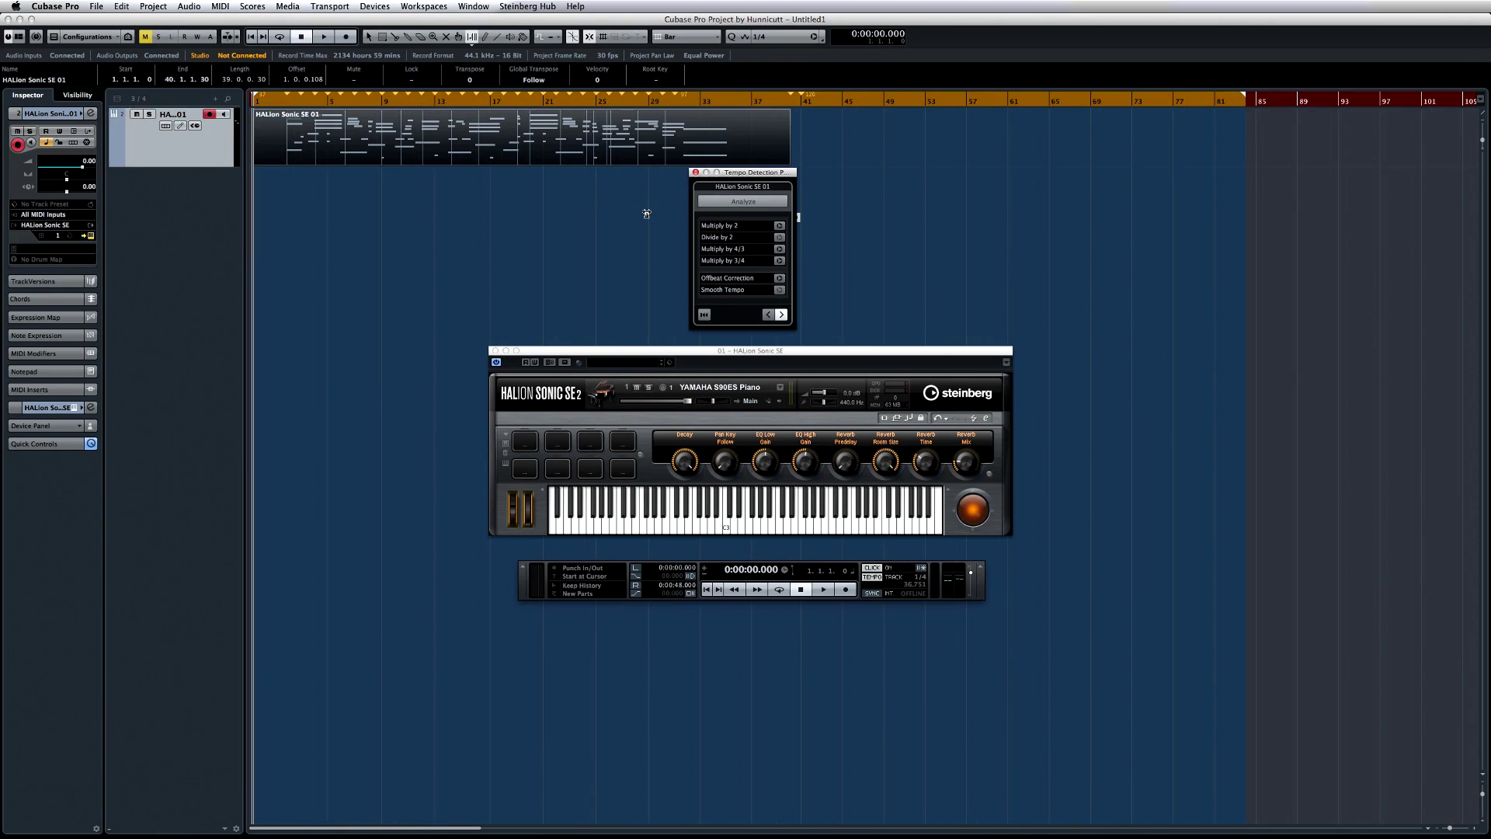
Play the piano part while trying Multiply by 2 and Divide by 2 on the detected tempo, ending back at the project start
{"action": "key", "text": "space"}
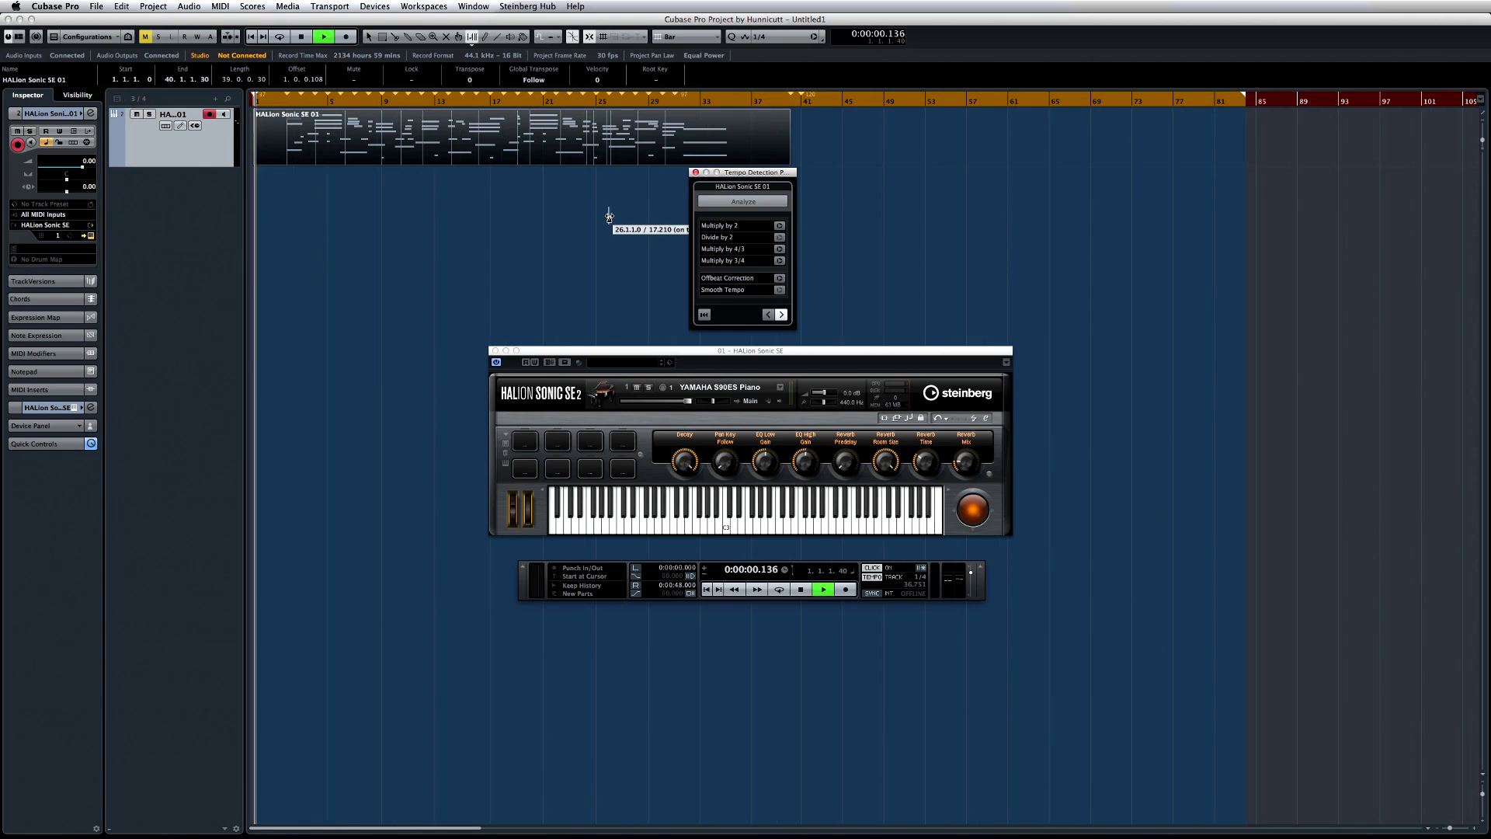
{"action": "left_click", "coordinate": [779, 225]}
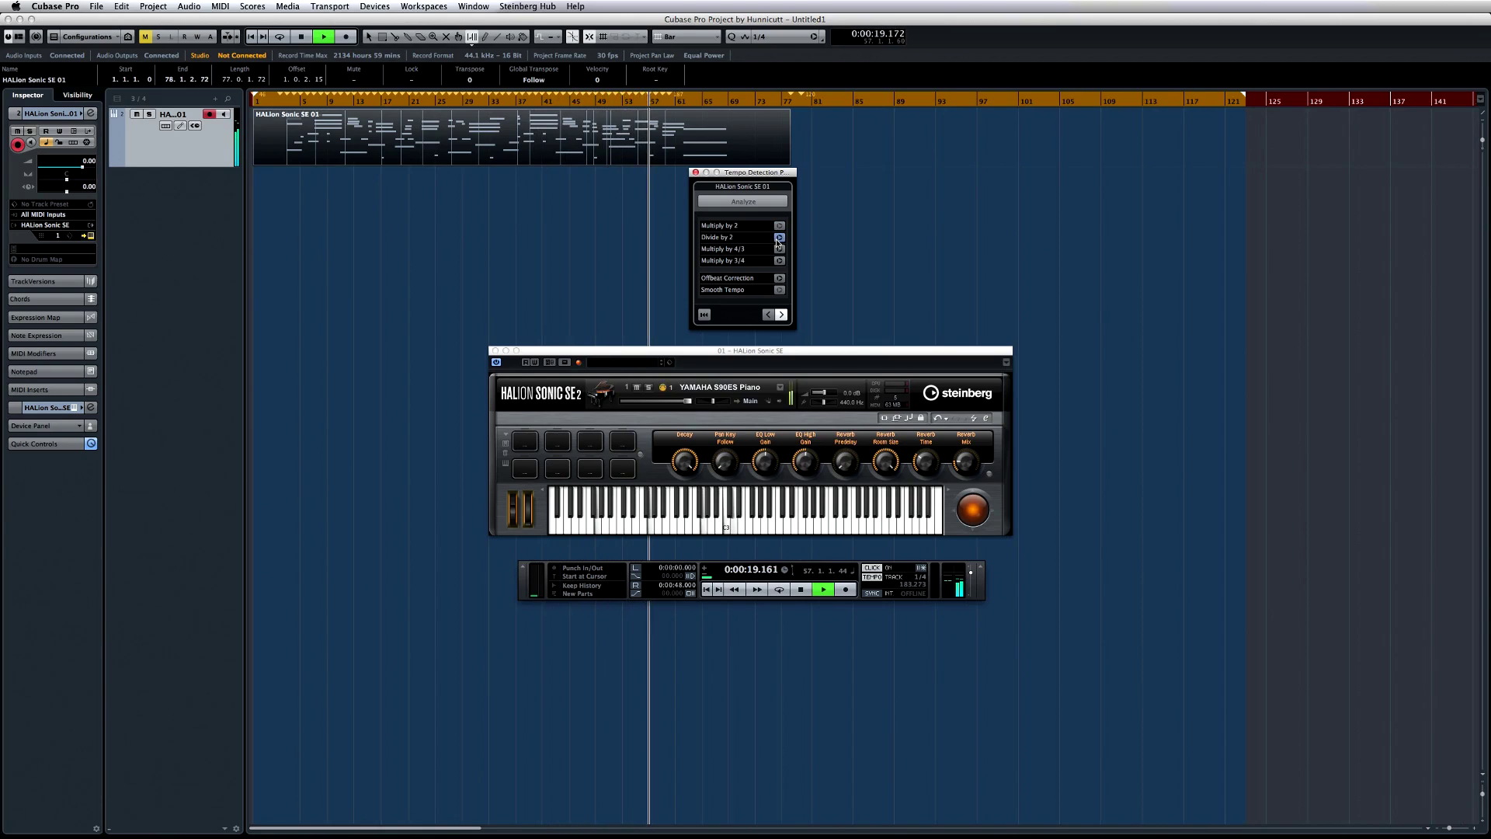
{"action": "left_click", "coordinate": [779, 237]}
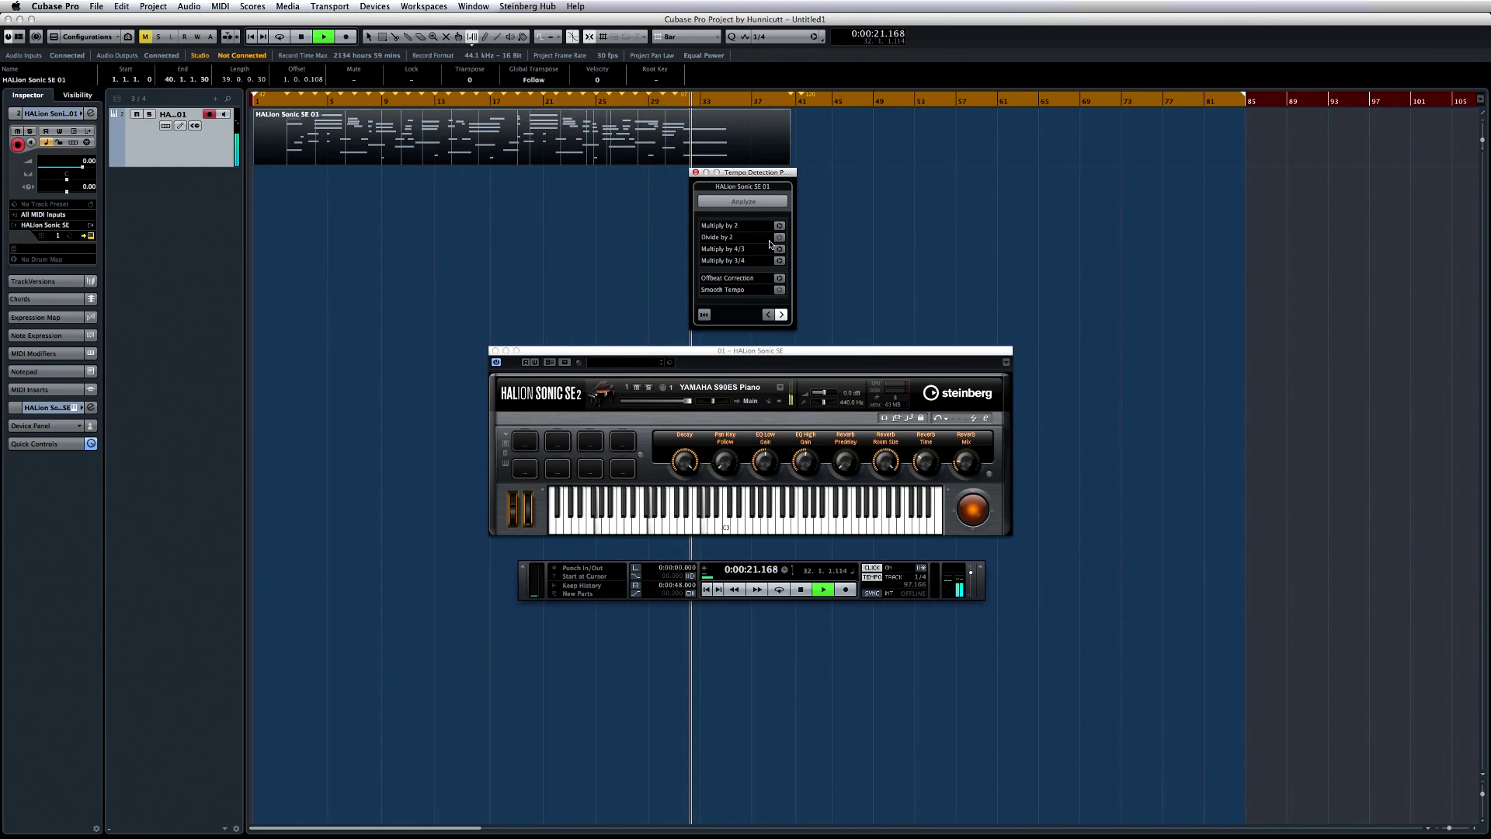
{"action": "key", "text": "space"}
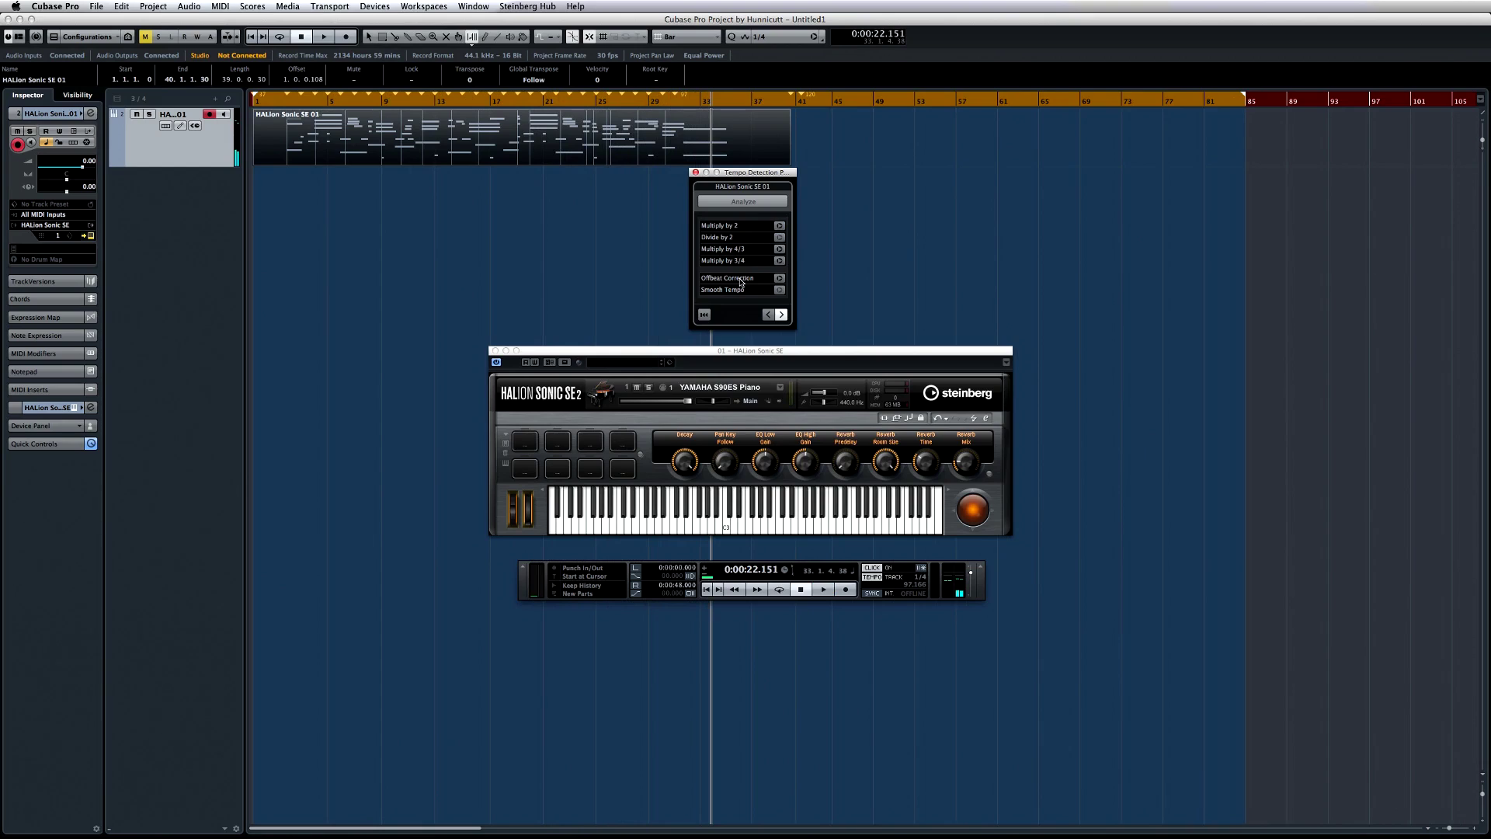
{"action": "key", "text": "Home"}
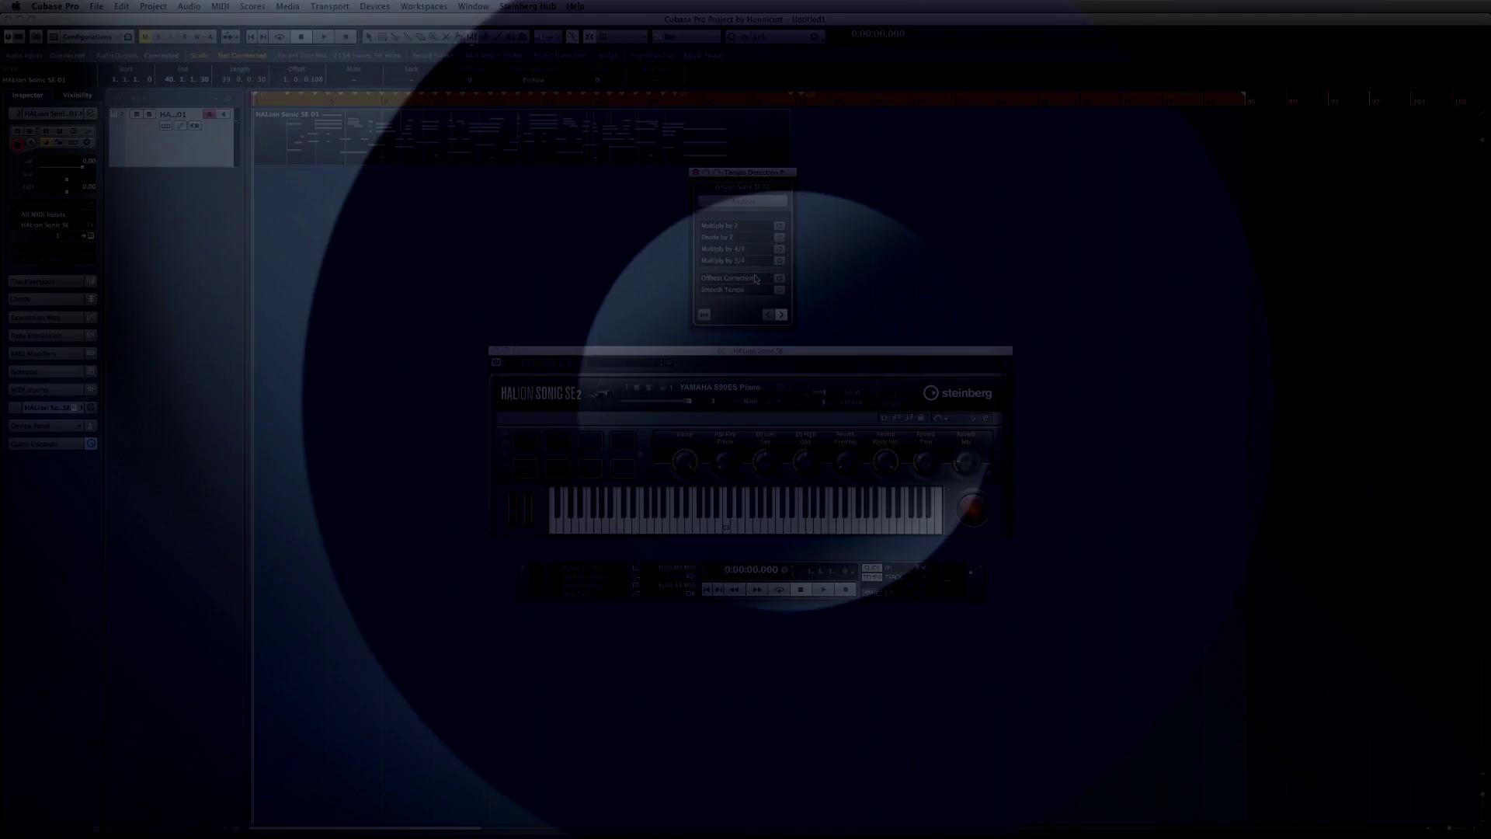
Add one instrument track using Groove Agent SE
{"action": "right_click", "coordinate": [137, 190]}
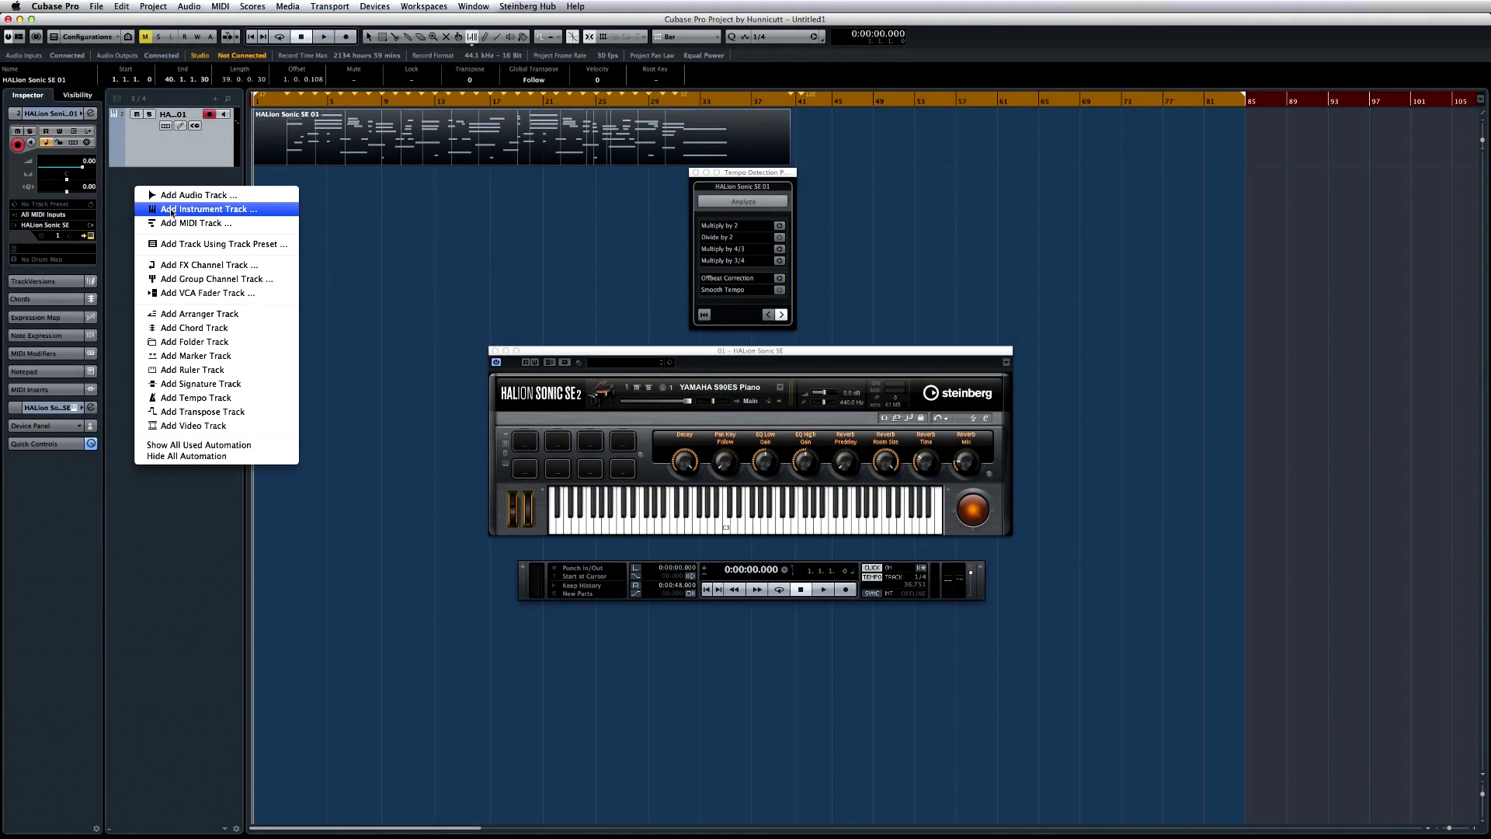
{"action": "left_click", "coordinate": [172, 210]}
{"action": "left_click", "coordinate": [742, 243]}
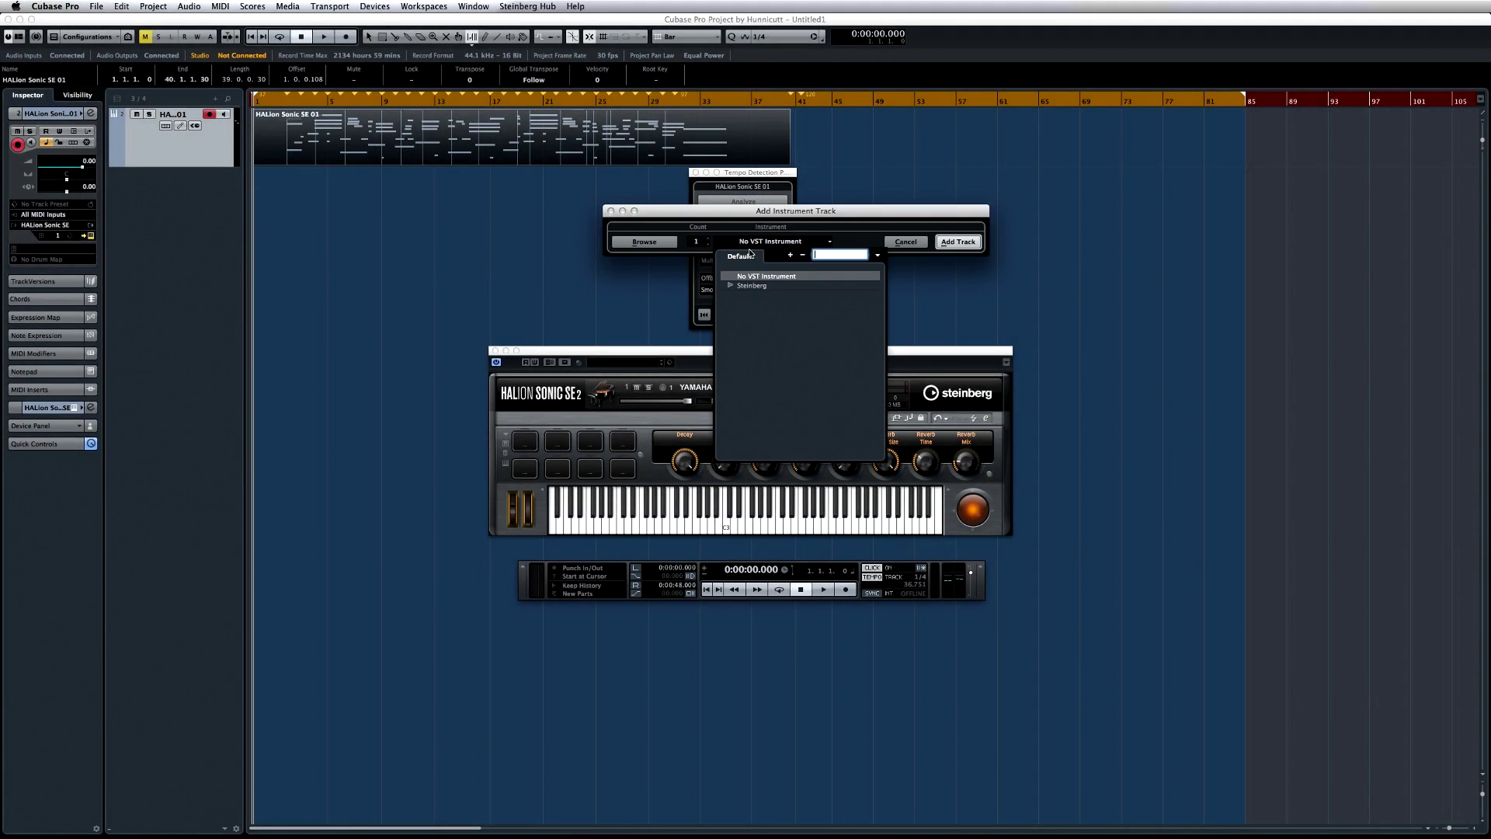
{"action": "left_click", "coordinate": [730, 286]}
{"action": "left_click", "coordinate": [783, 314]}
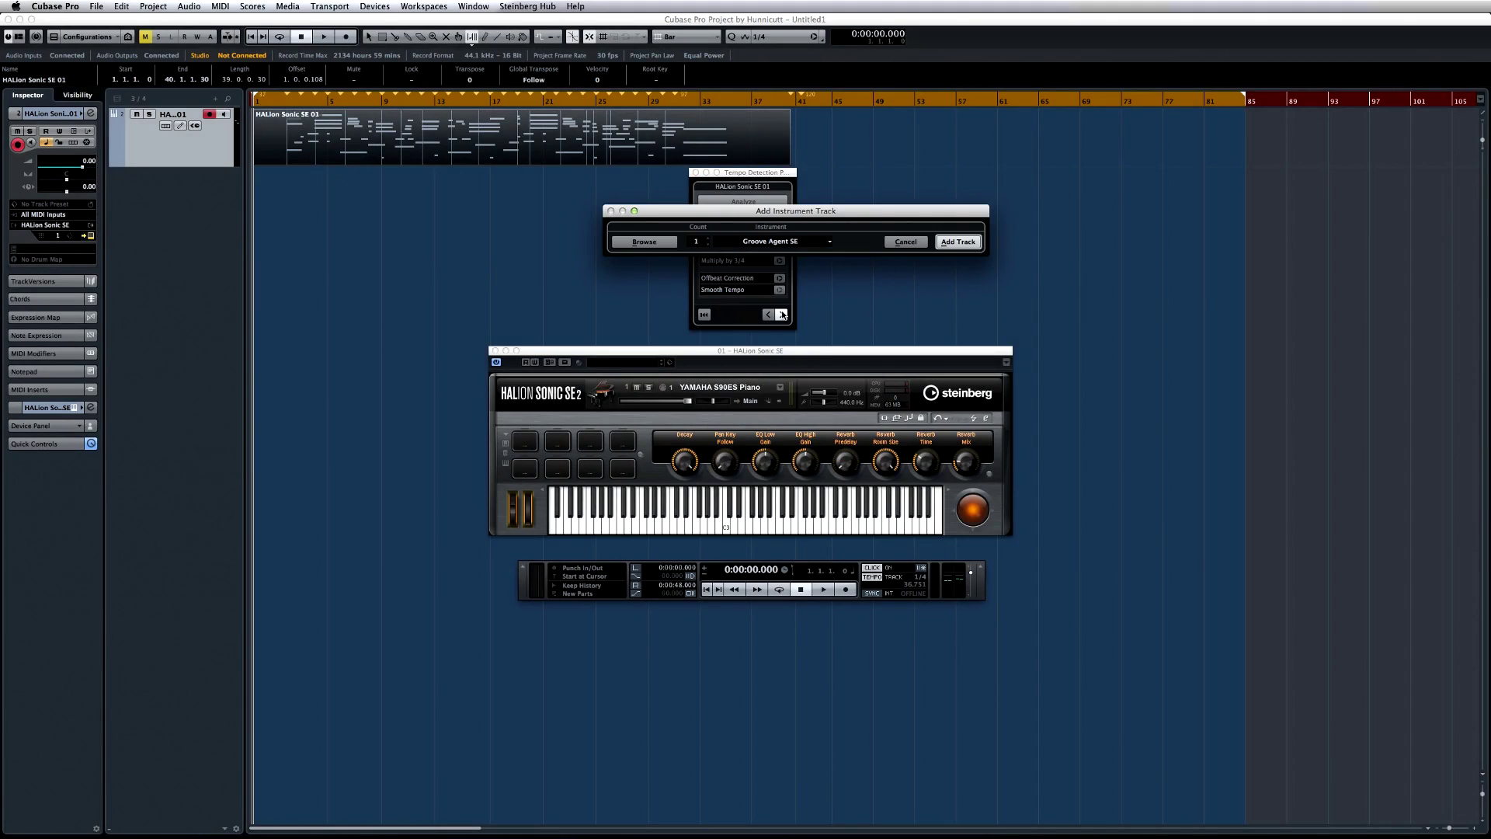
{"action": "left_click", "coordinate": [957, 242]}
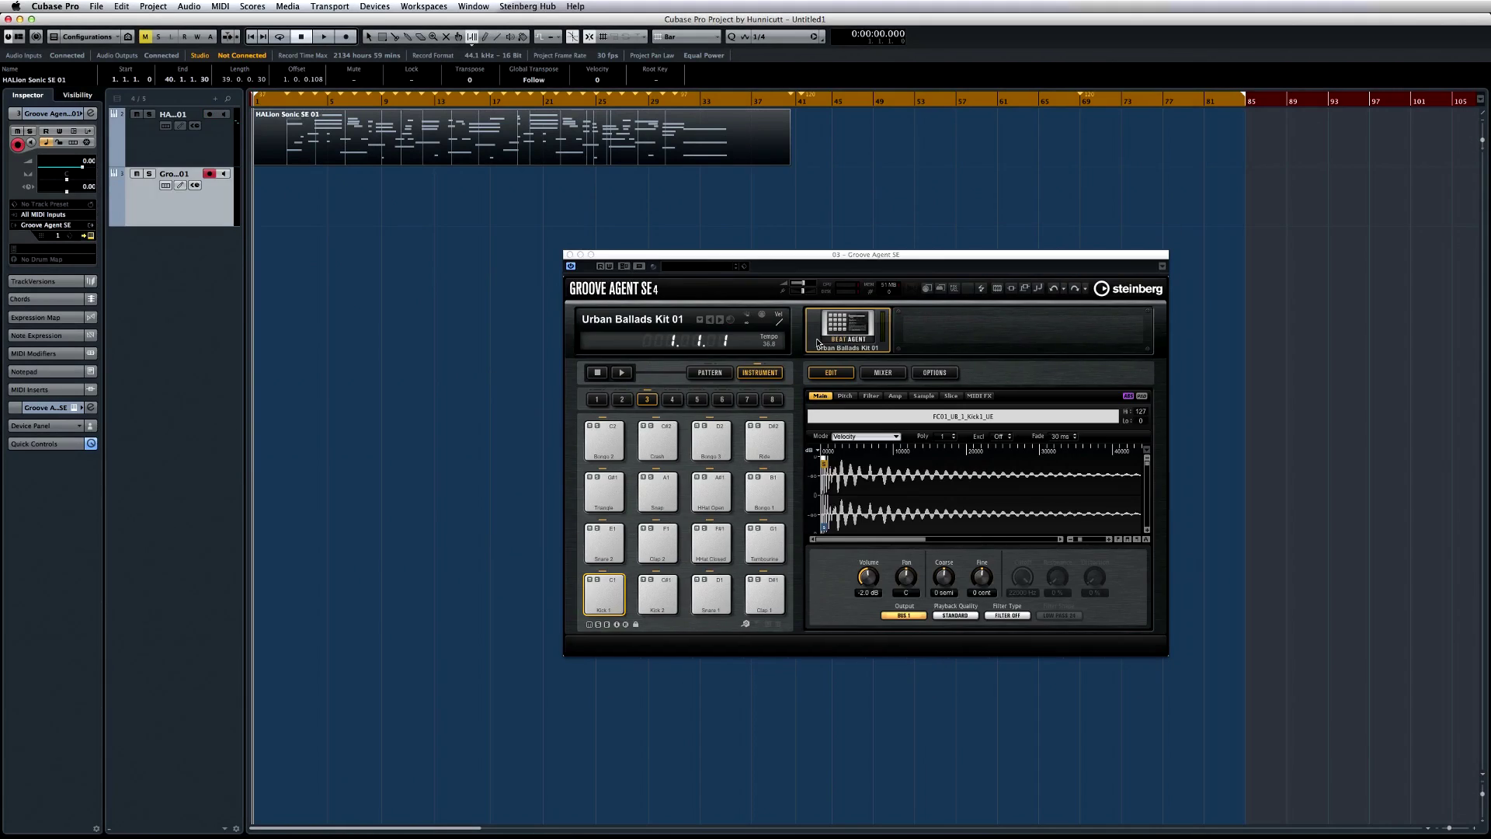
Load Urban Ballads Kit 01 with its patterns and place the Groove 1 pattern on the Groove Agent track under the first piano notes
{"action": "left_click", "coordinate": [830, 332]}
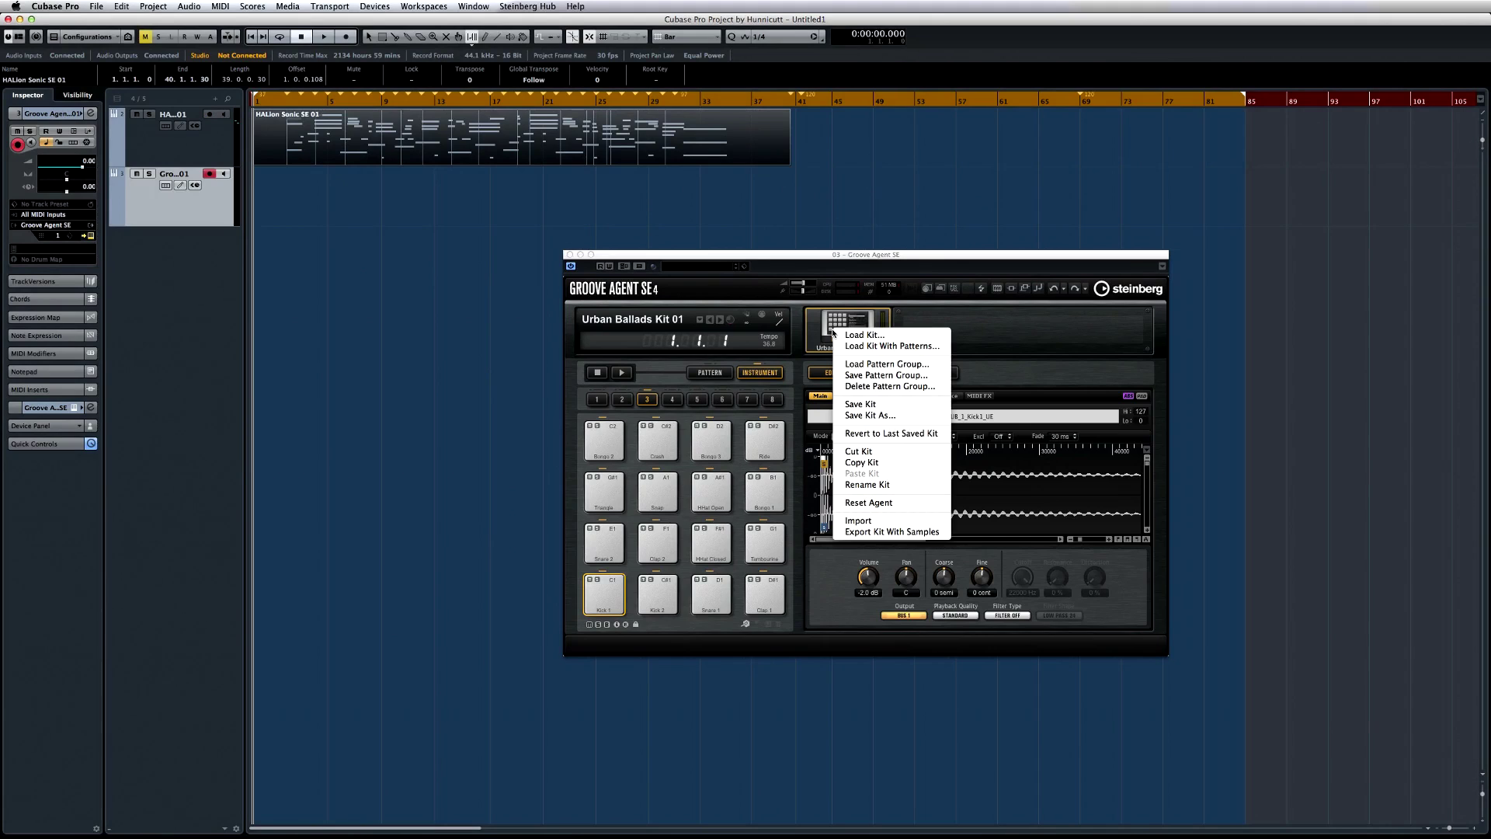
{"action": "left_click", "coordinate": [865, 347]}
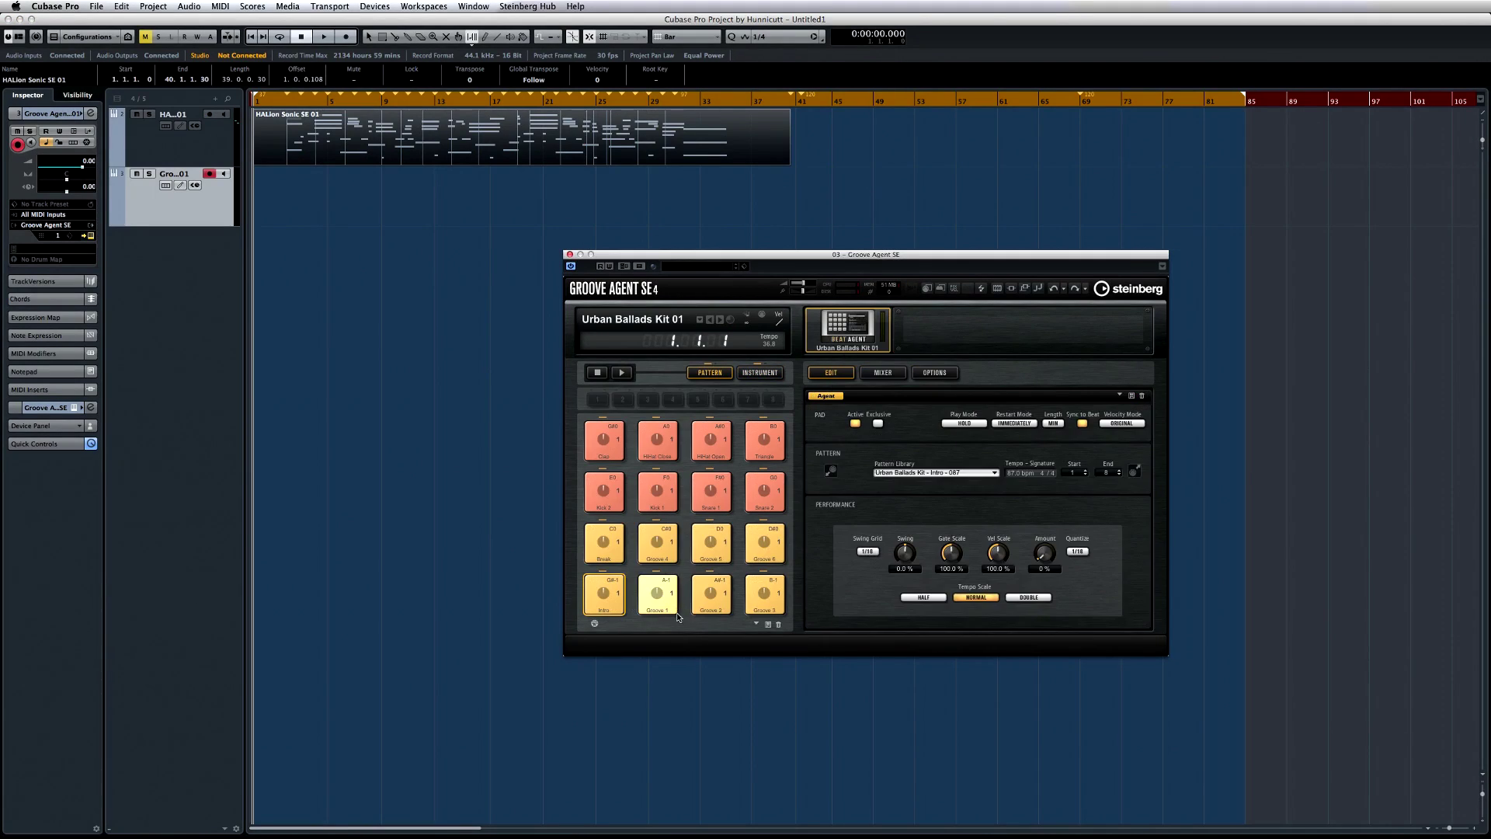
{"action": "left_click_drag", "start_coordinate": [674, 607], "coordinate": [289, 176]}
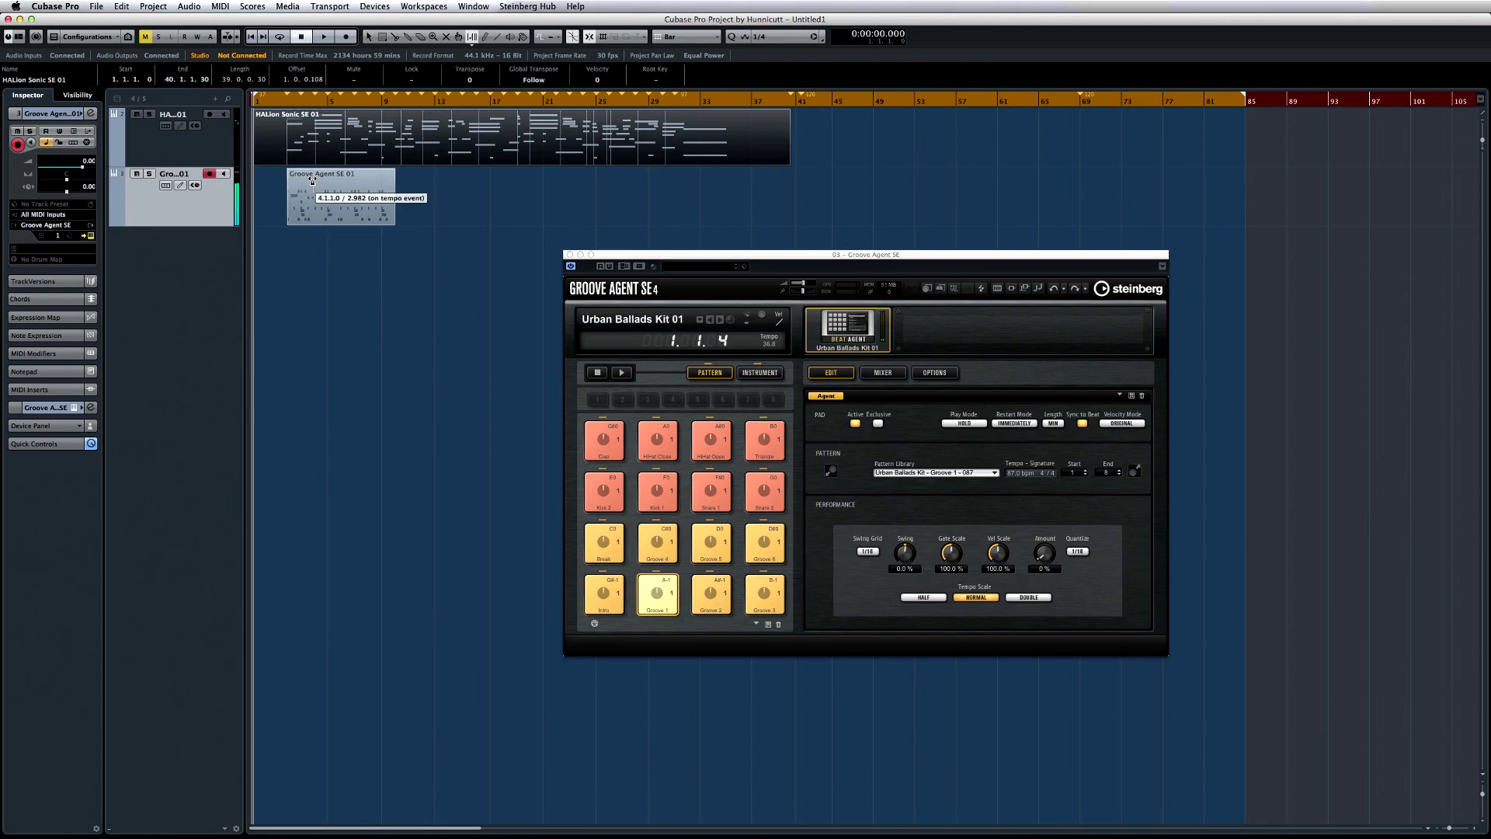
Play the piano with the Groove 1 drums and try placing the Groove 2 pattern after the first drum part, undoing the placement
{"action": "left_click", "coordinate": [285, 102]}
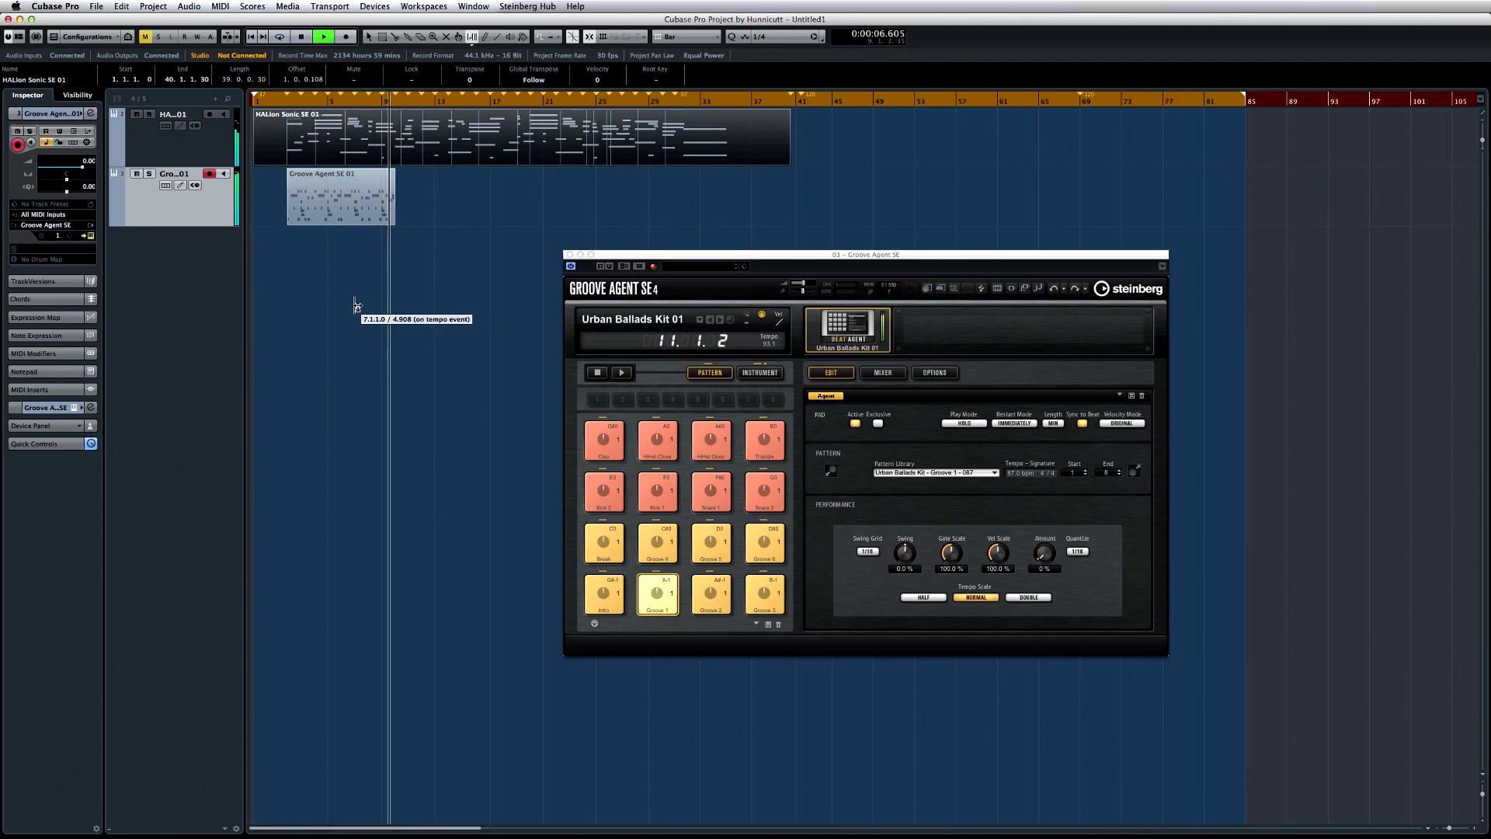
{"action": "key", "text": "space"}
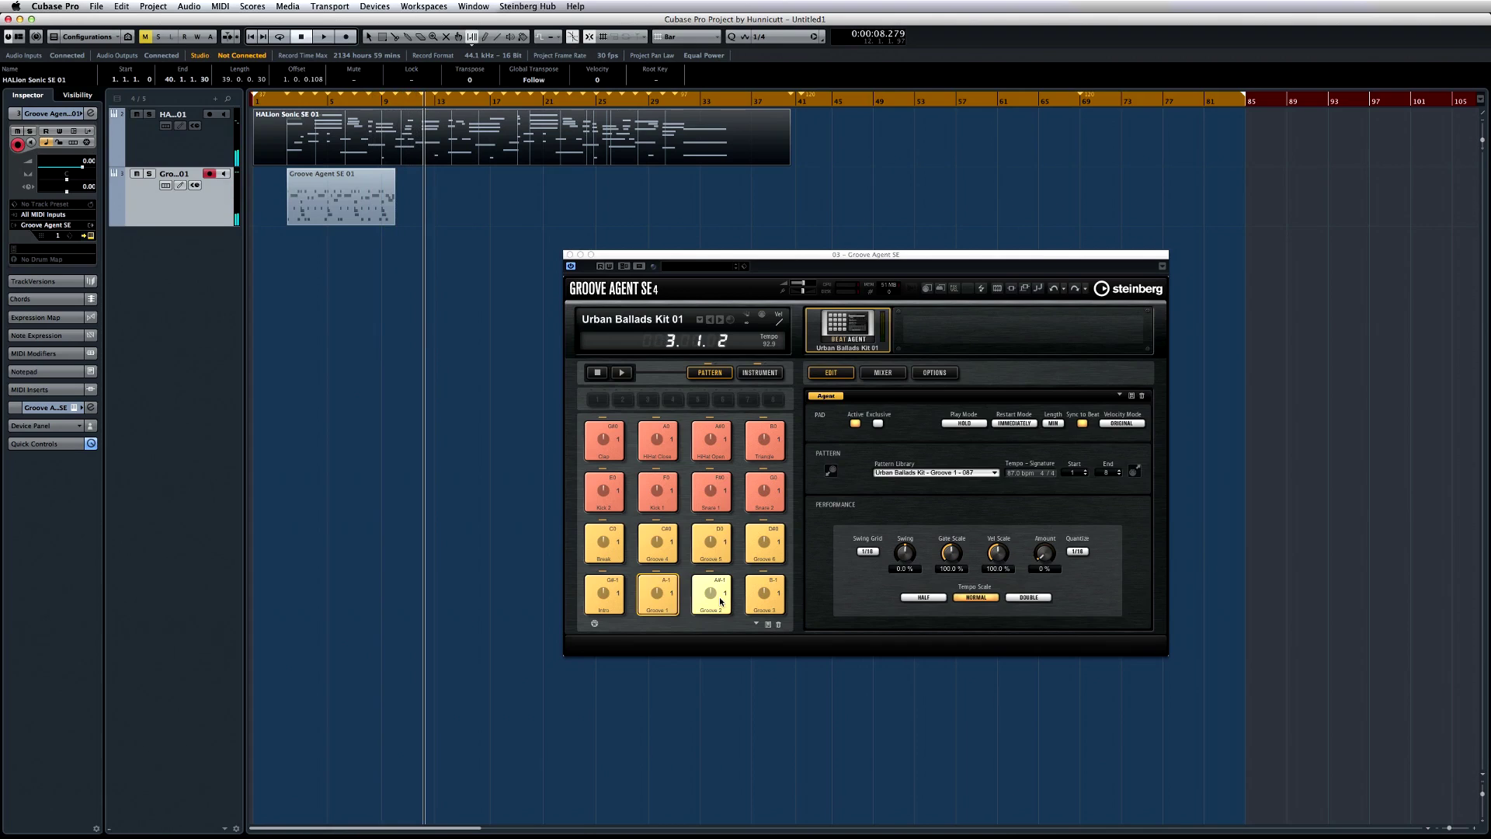
{"action": "left_click_drag", "start_coordinate": [719, 596], "coordinate": [398, 178]}
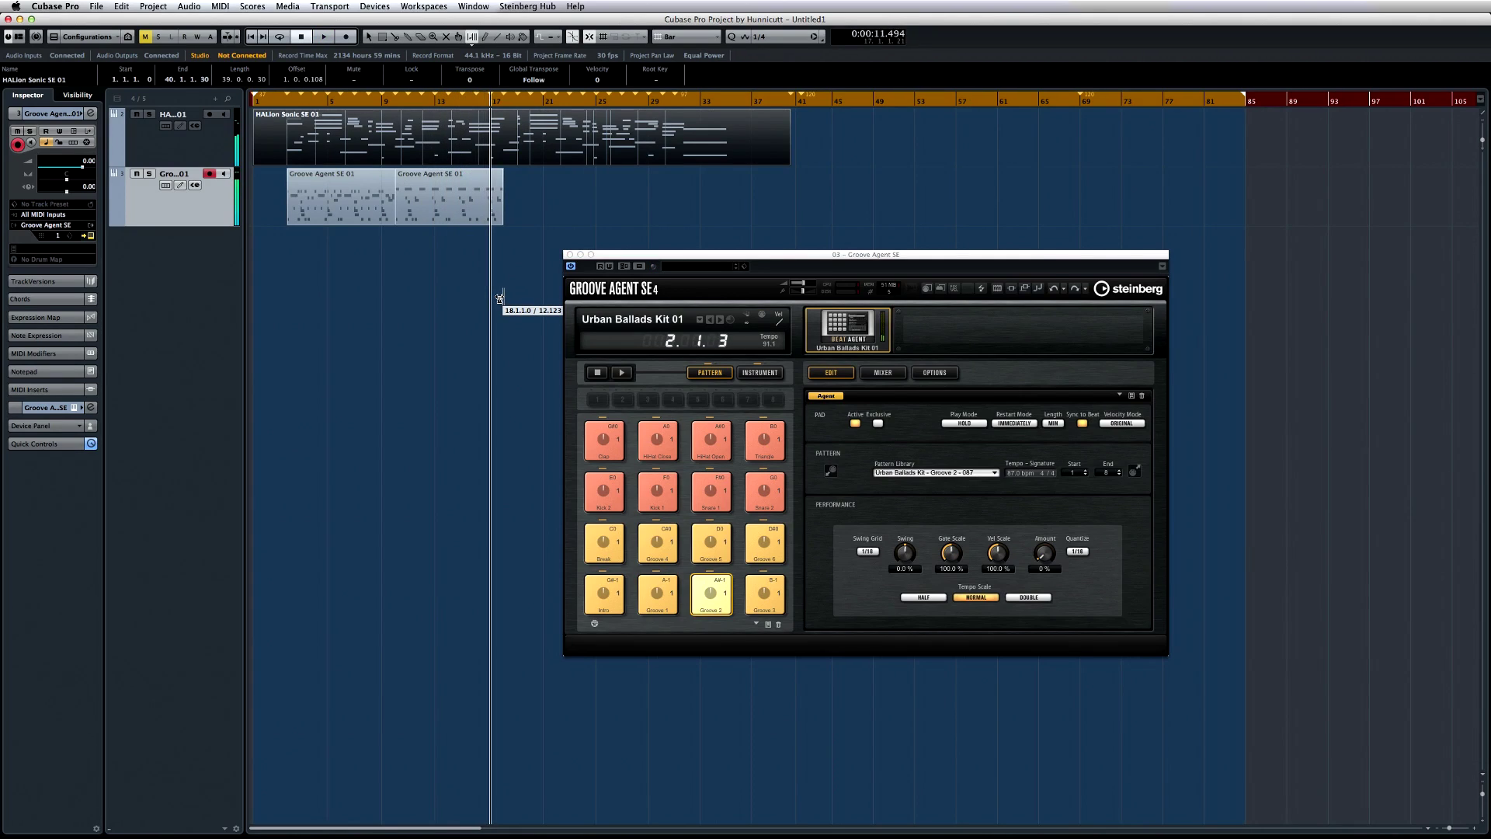
{"action": "key", "text": "super+z"}
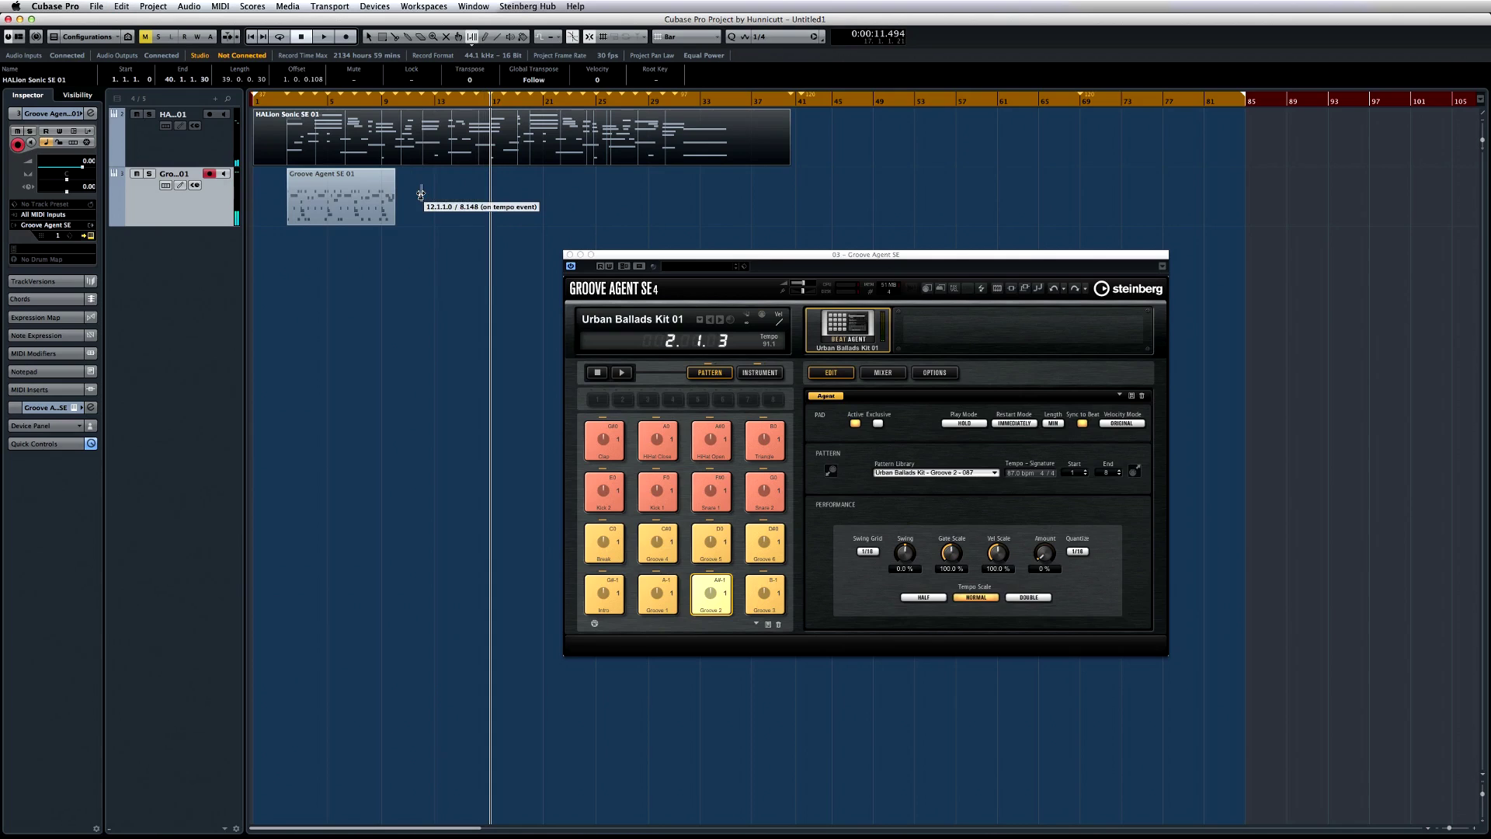
Duplicate the Groove 1 drum part three times in a row on the Groove Agent track beneath the piano part
{"action": "left_click", "coordinate": [356, 189]}
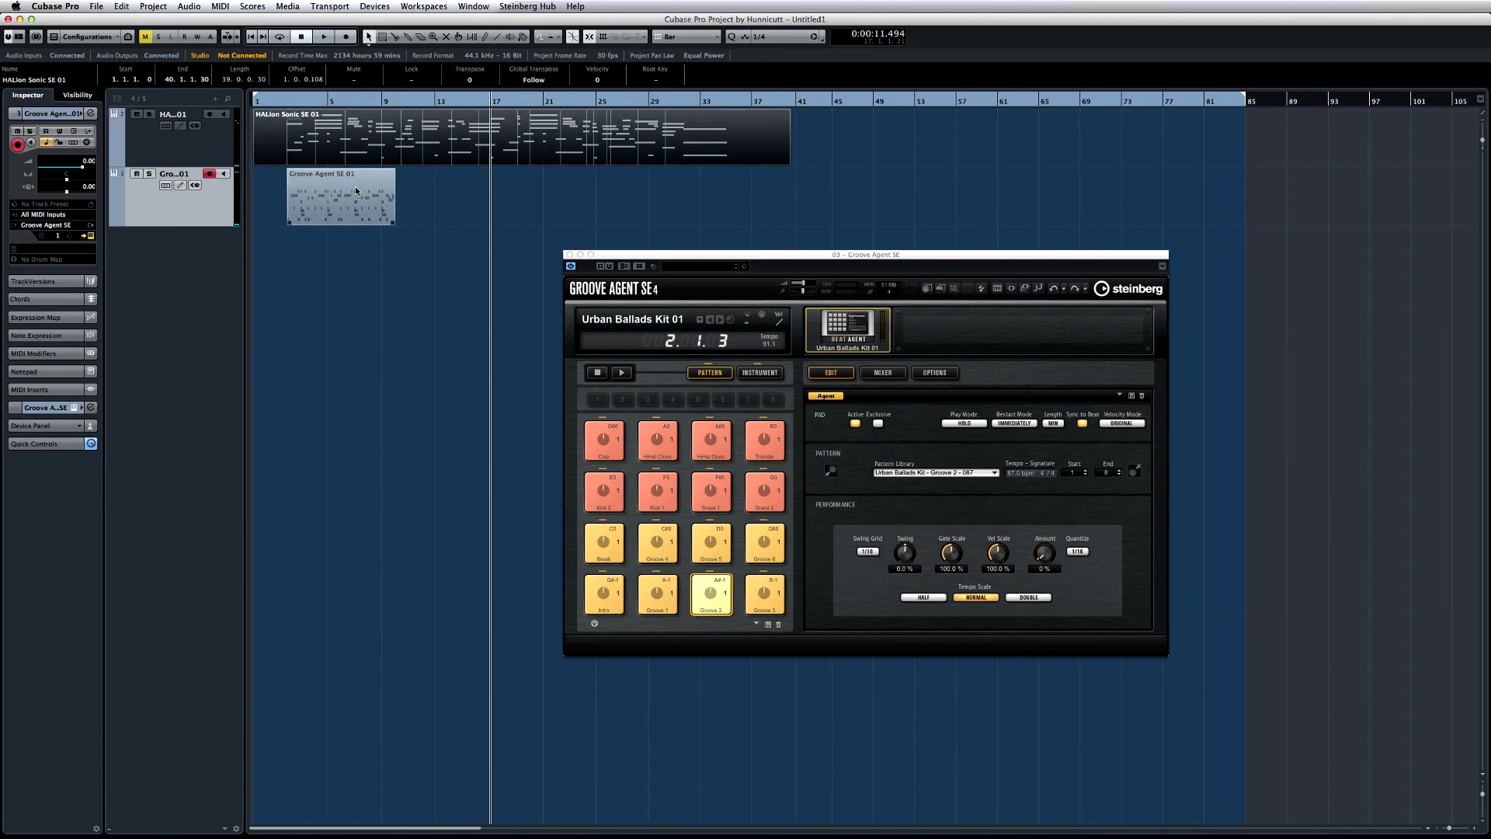
{"action": "key", "text": "super+d"}
{"action": "key", "text": "super+d"}
{"action": "key", "text": "super+d"}
While playing from the project start, lower the Groove Agent track's volume to about -8.68 and shorten the last drum part
{"action": "key", "text": "comma"}
{"action": "key", "text": "space"}
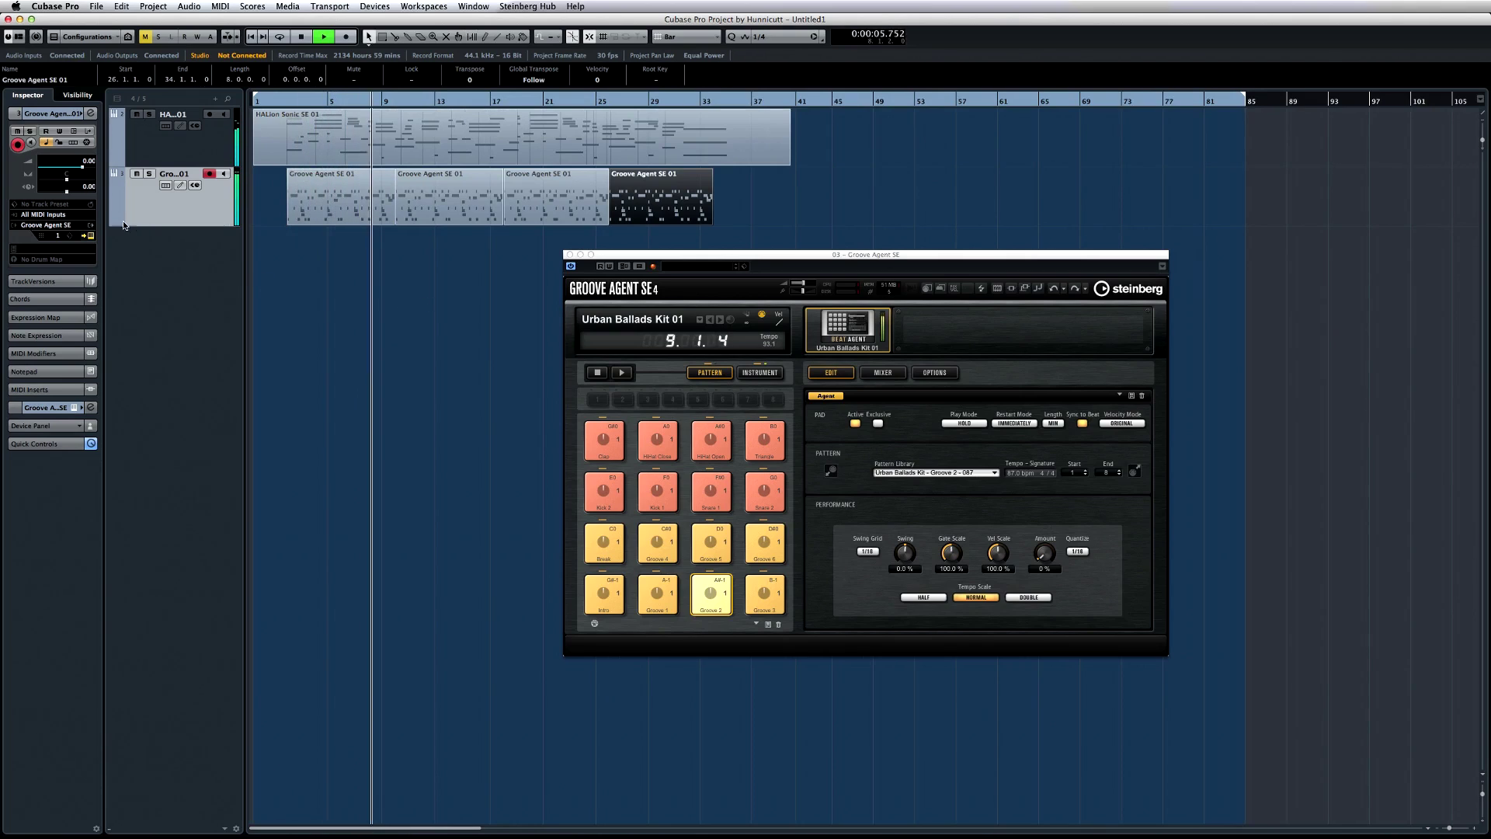
{"action": "mouse_move", "coordinate": [82, 167]}
{"action": "left_mouse_down"}
{"action": "mouse_move", "coordinate": [52, 170]}
{"action": "mouse_move", "coordinate": [67, 169]}
{"action": "left_mouse_up"}
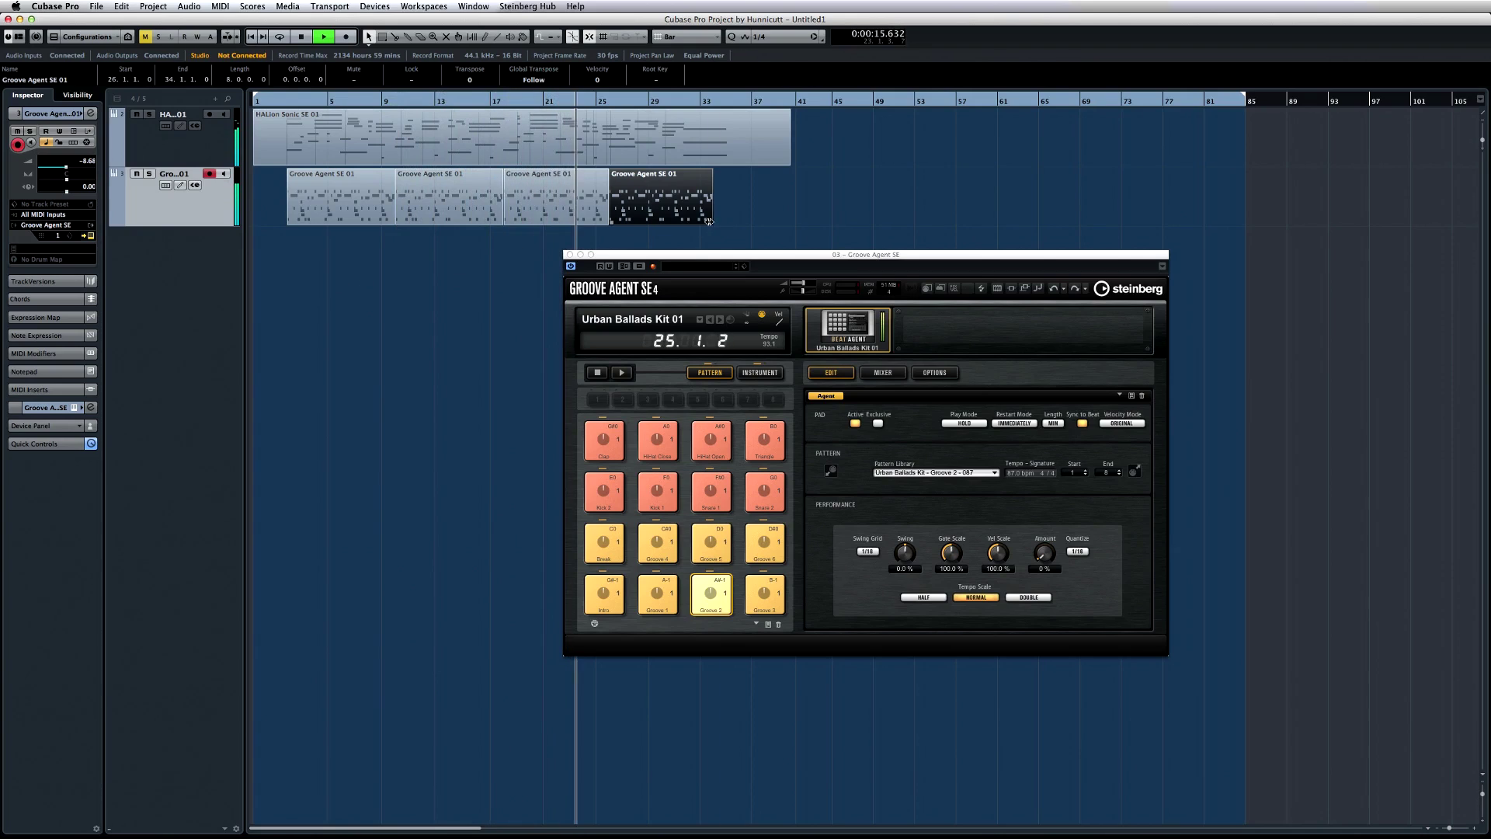
{"action": "left_click_drag", "start_coordinate": [708, 221], "coordinate": [687, 222]}
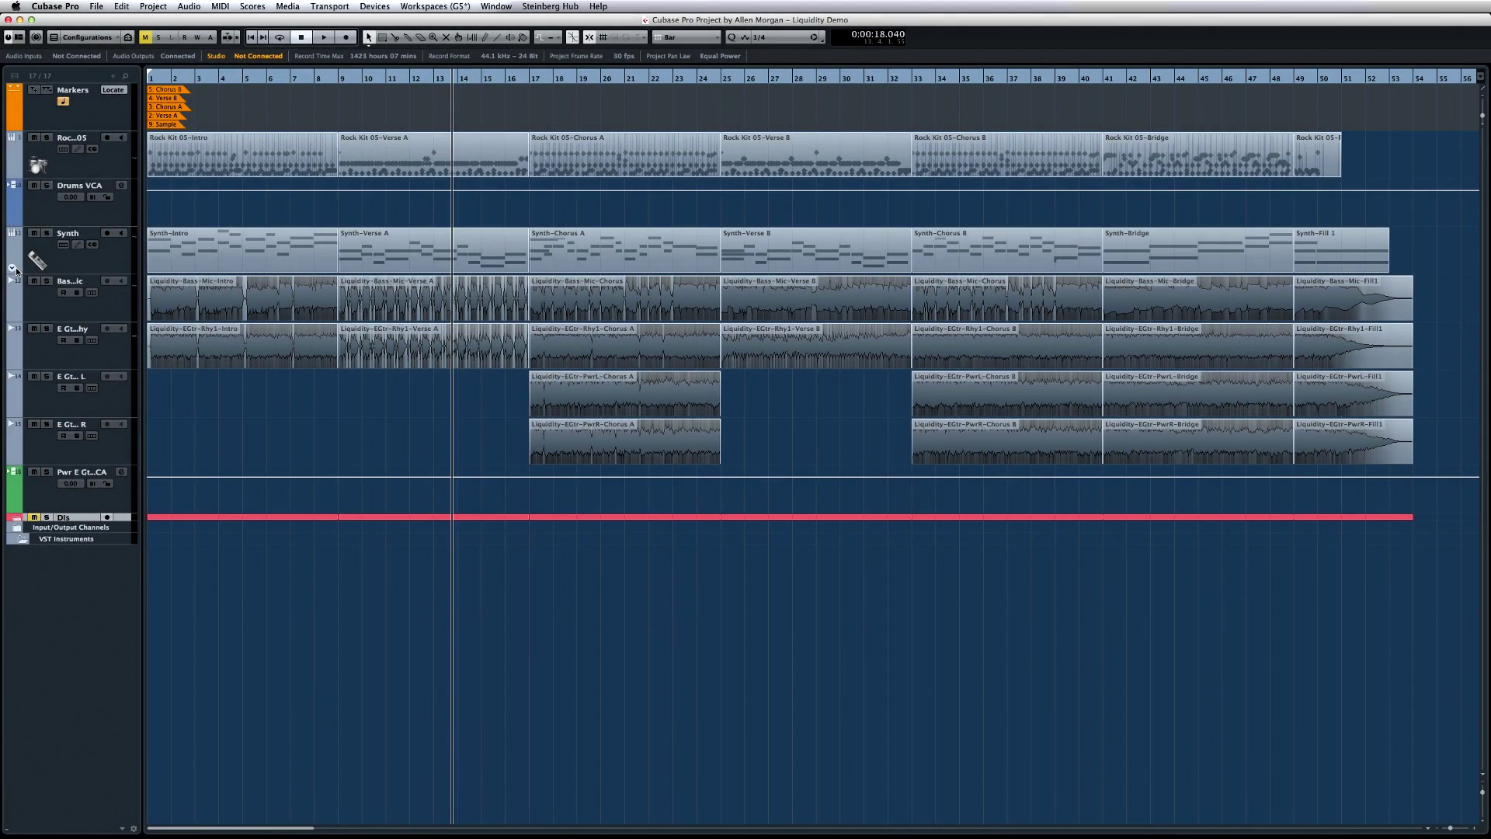
In the Liquidity Demo project, show the Synth track's Volume automation lane and write a volume dip around bar 16 during playback
{"action": "left_click", "coordinate": [11, 269]}
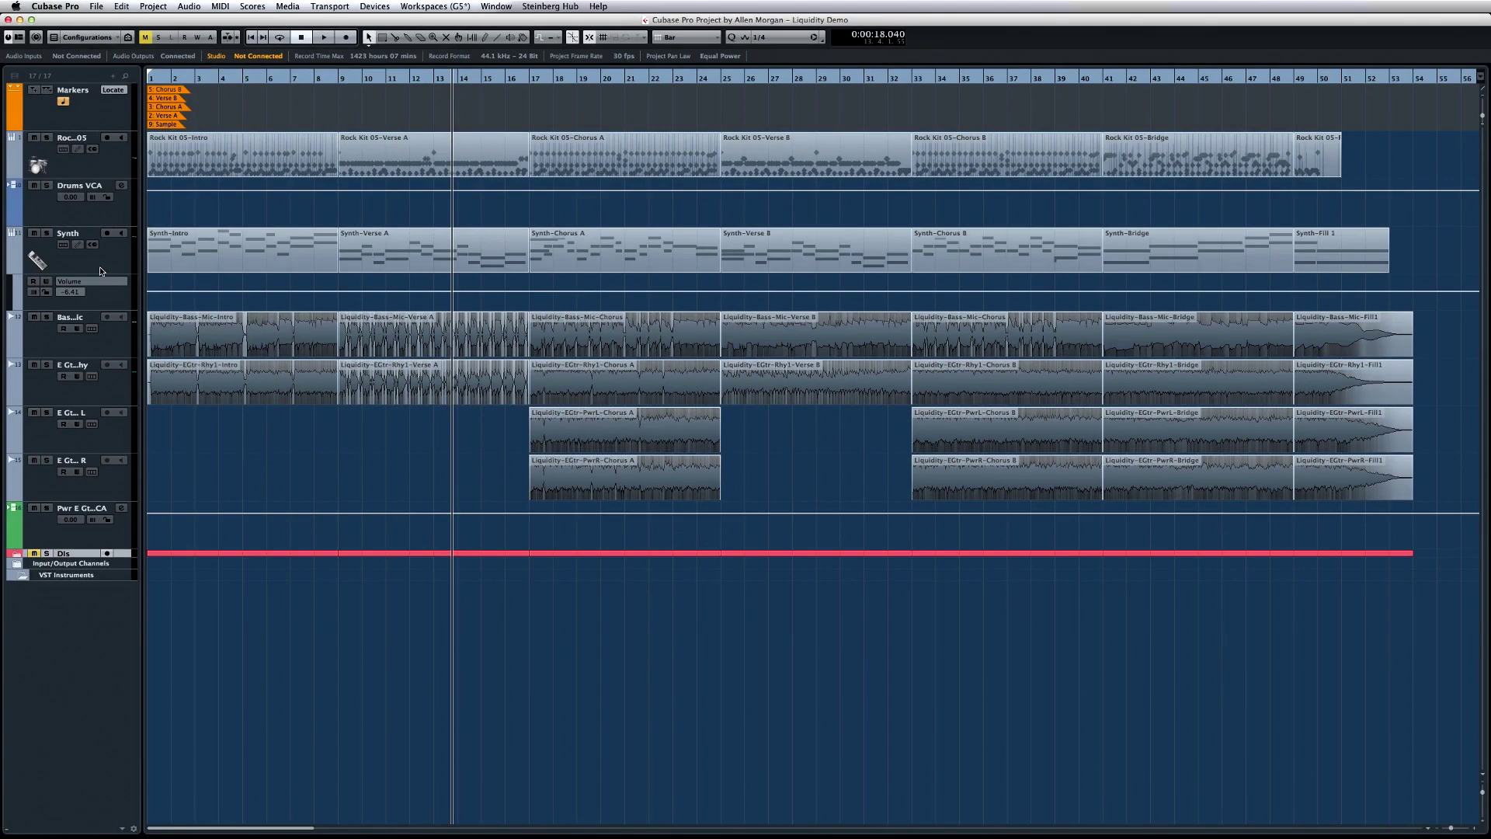
{"action": "left_click", "coordinate": [47, 281]}
{"action": "key", "text": "space"}
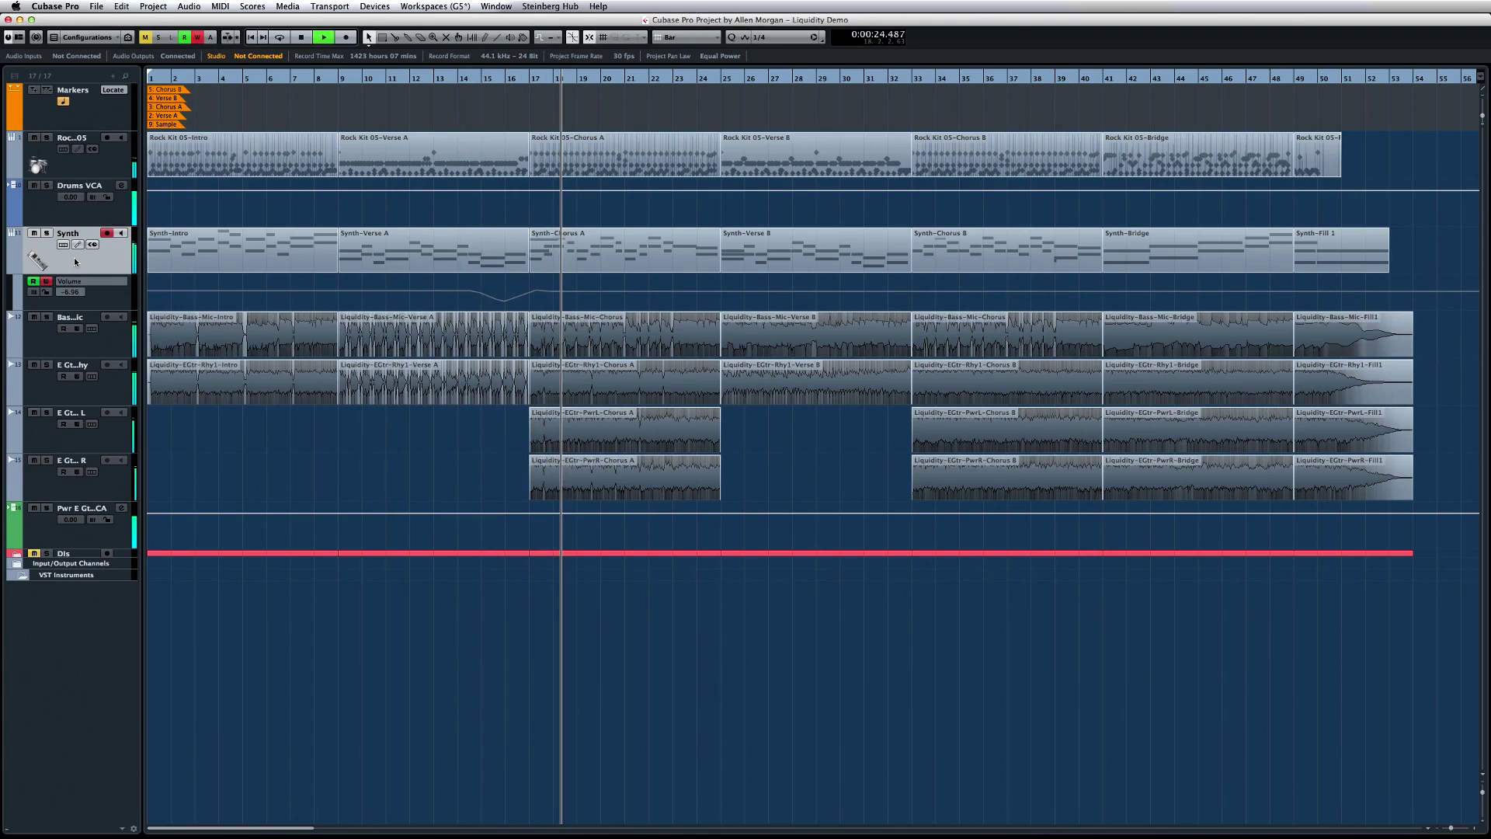
{"action": "key", "text": "space"}
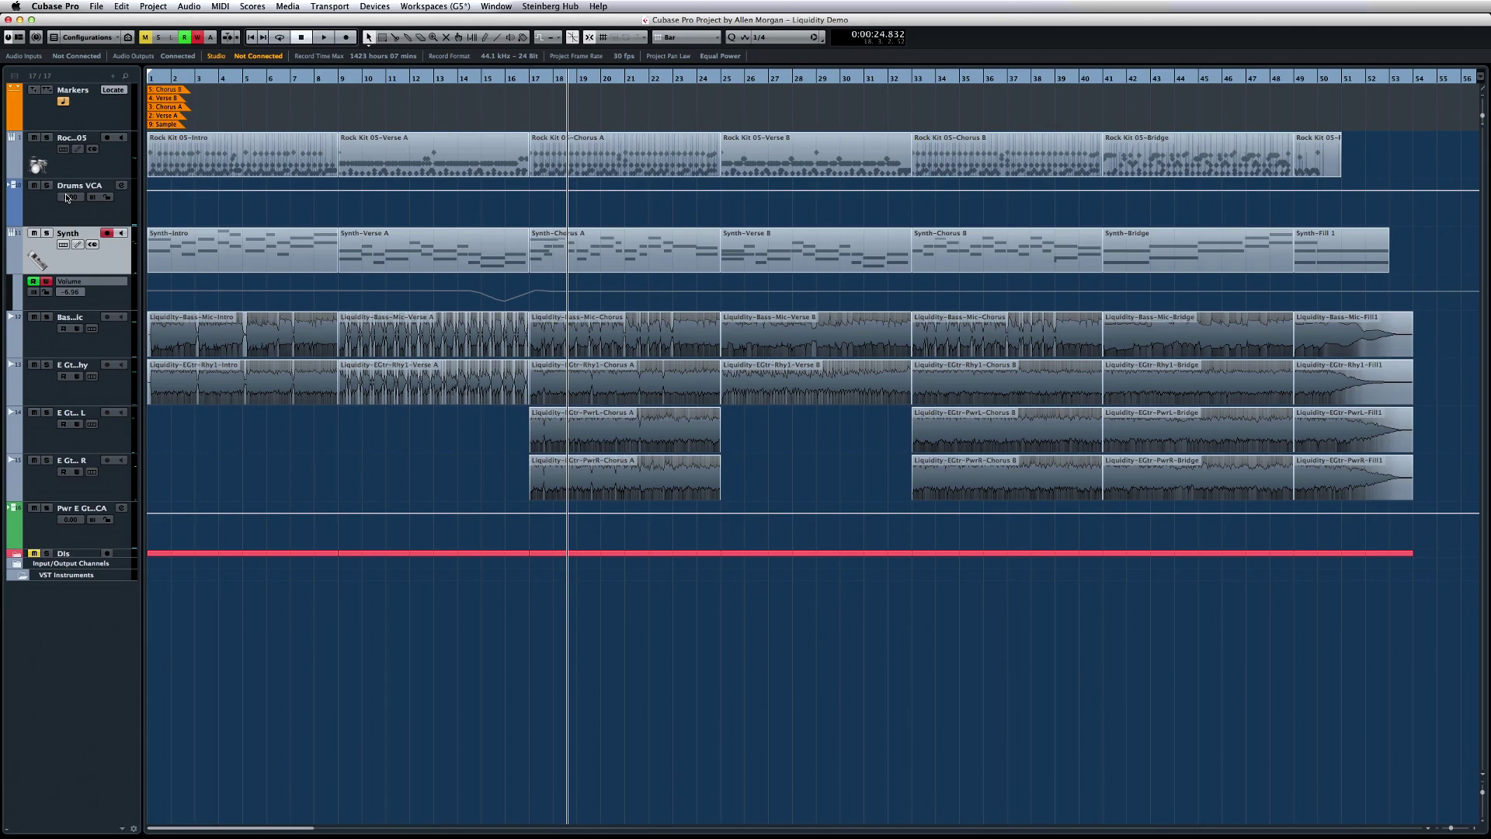
Open the Automation Panel and enable Use Virgin Territory in its automation settings
{"action": "left_click", "coordinate": [153, 7]}
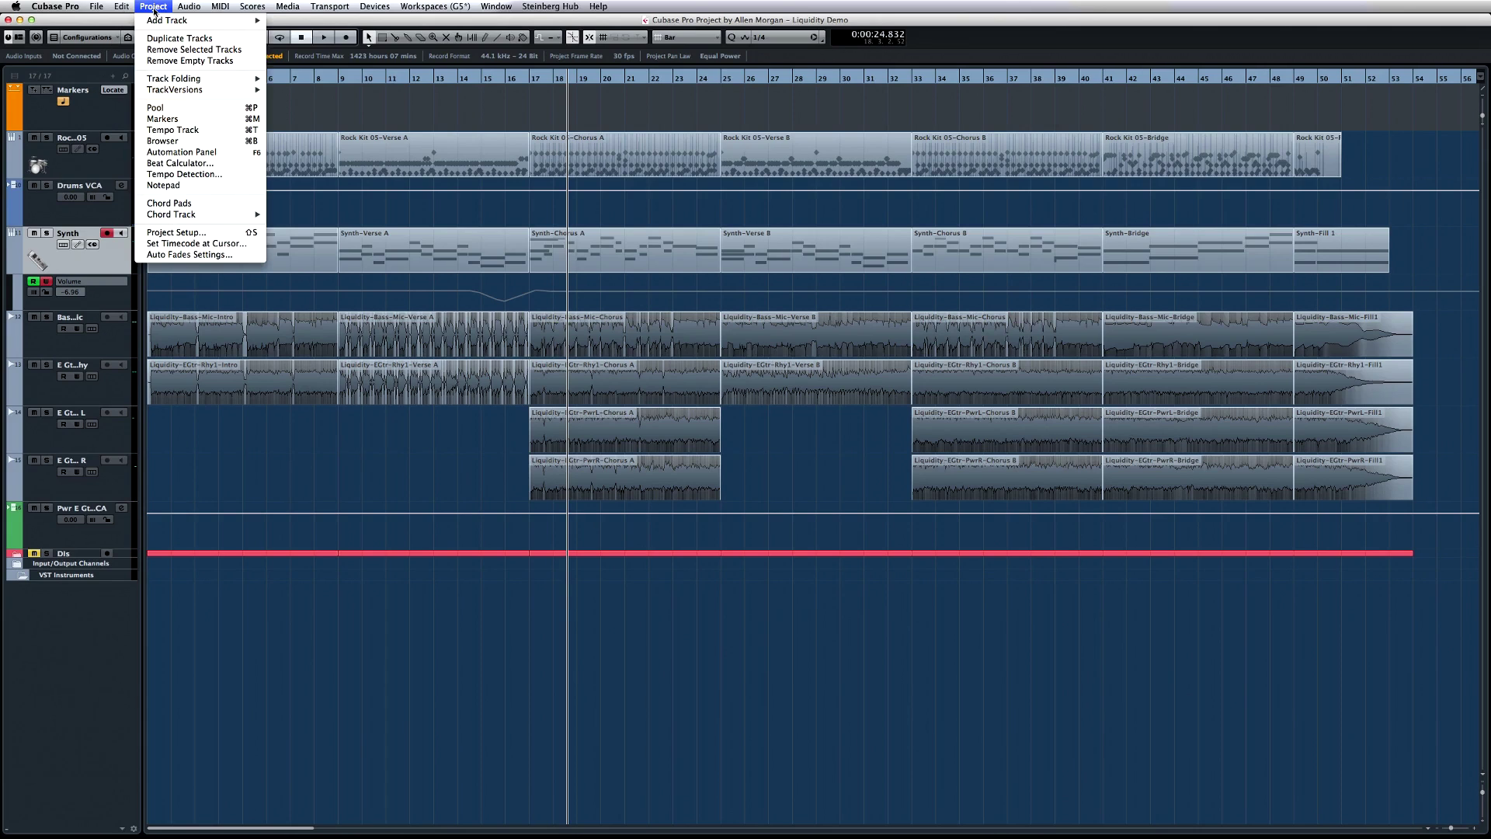
{"action": "left_click", "coordinate": [181, 152]}
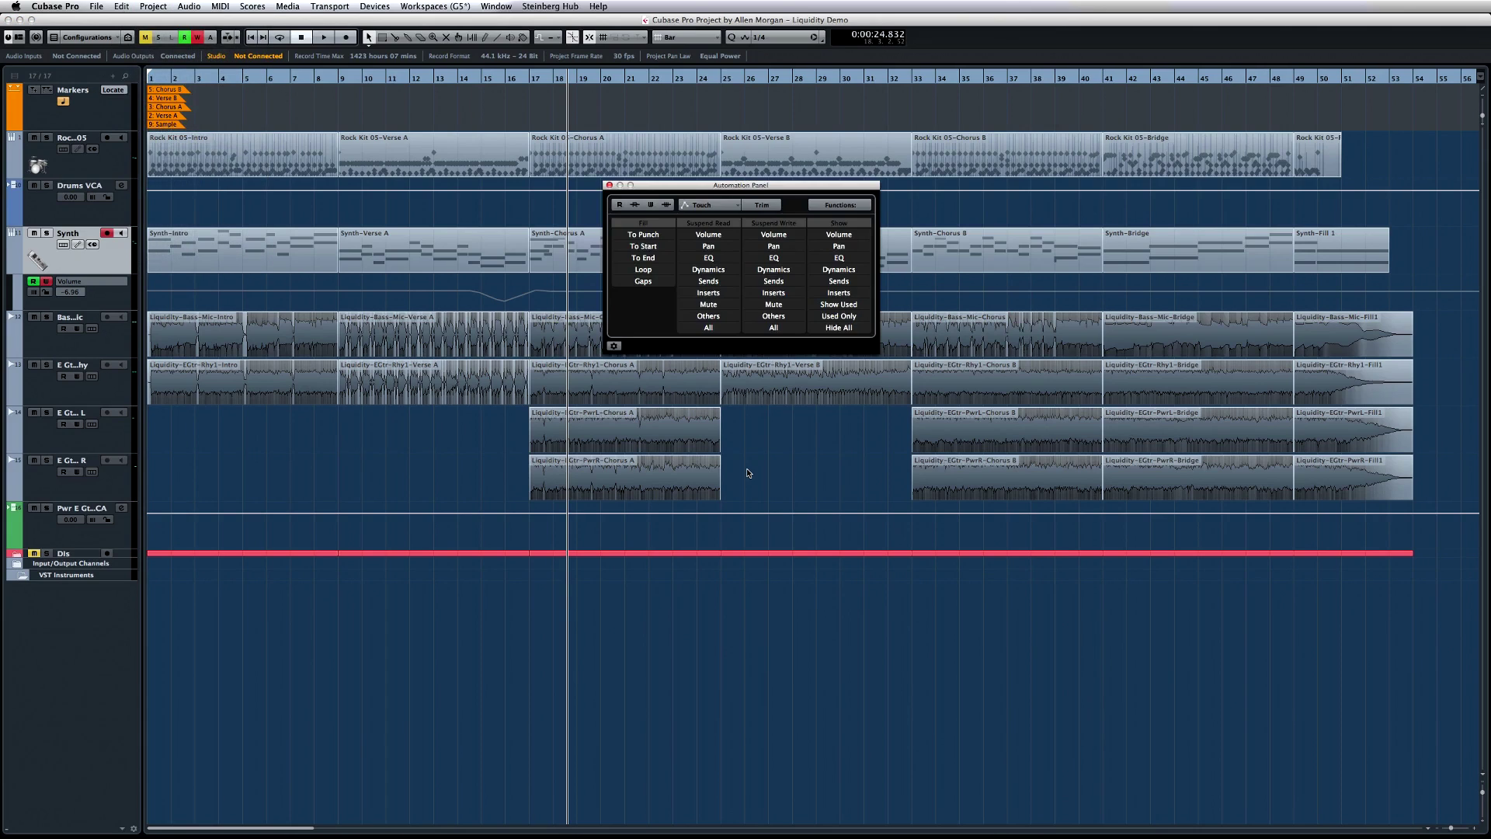
{"action": "left_click", "coordinate": [613, 346]}
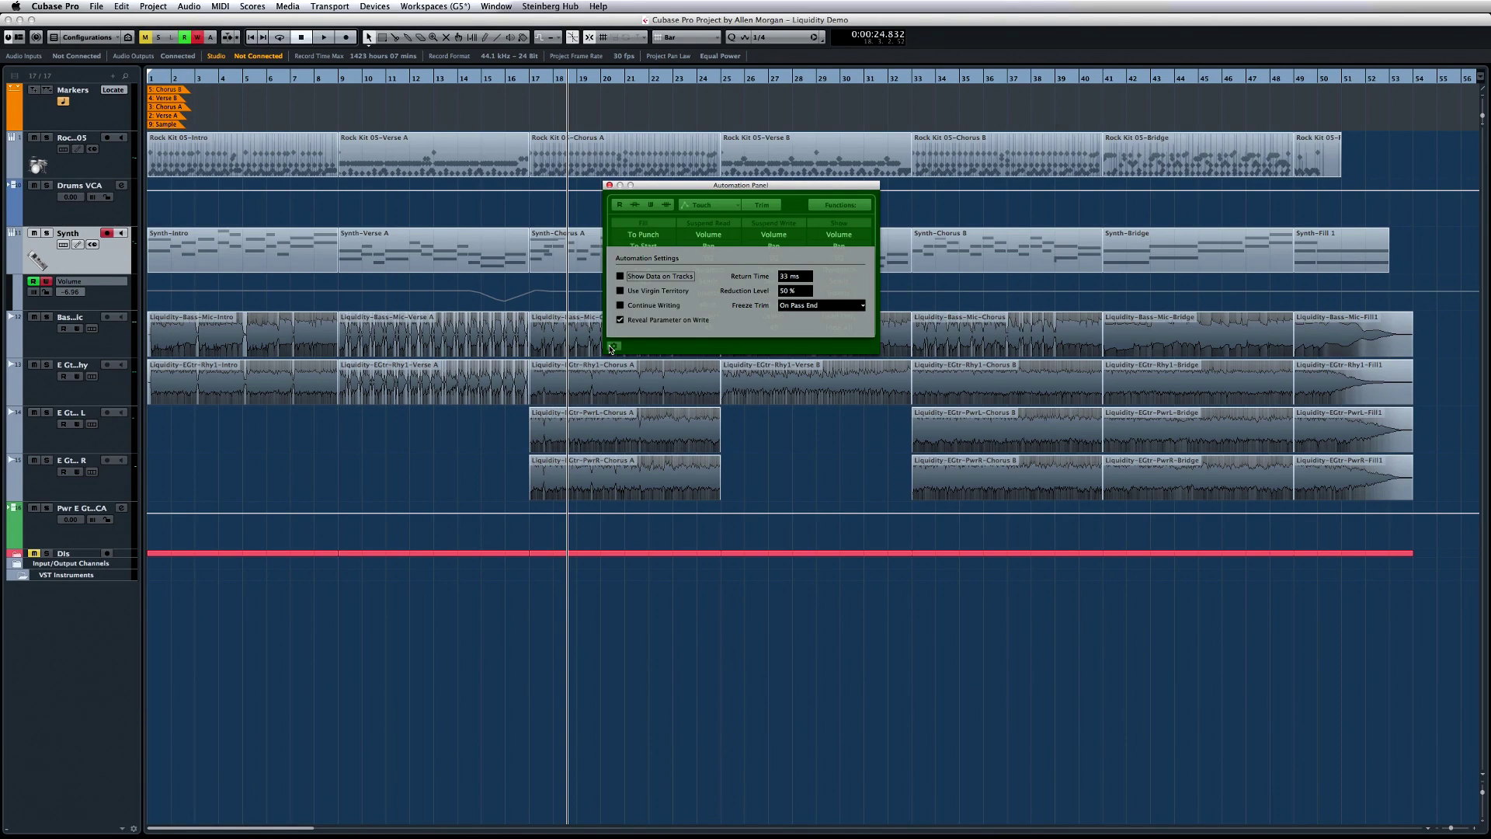
{"action": "left_click", "coordinate": [619, 291]}
{"action": "left_click", "coordinate": [615, 347]}
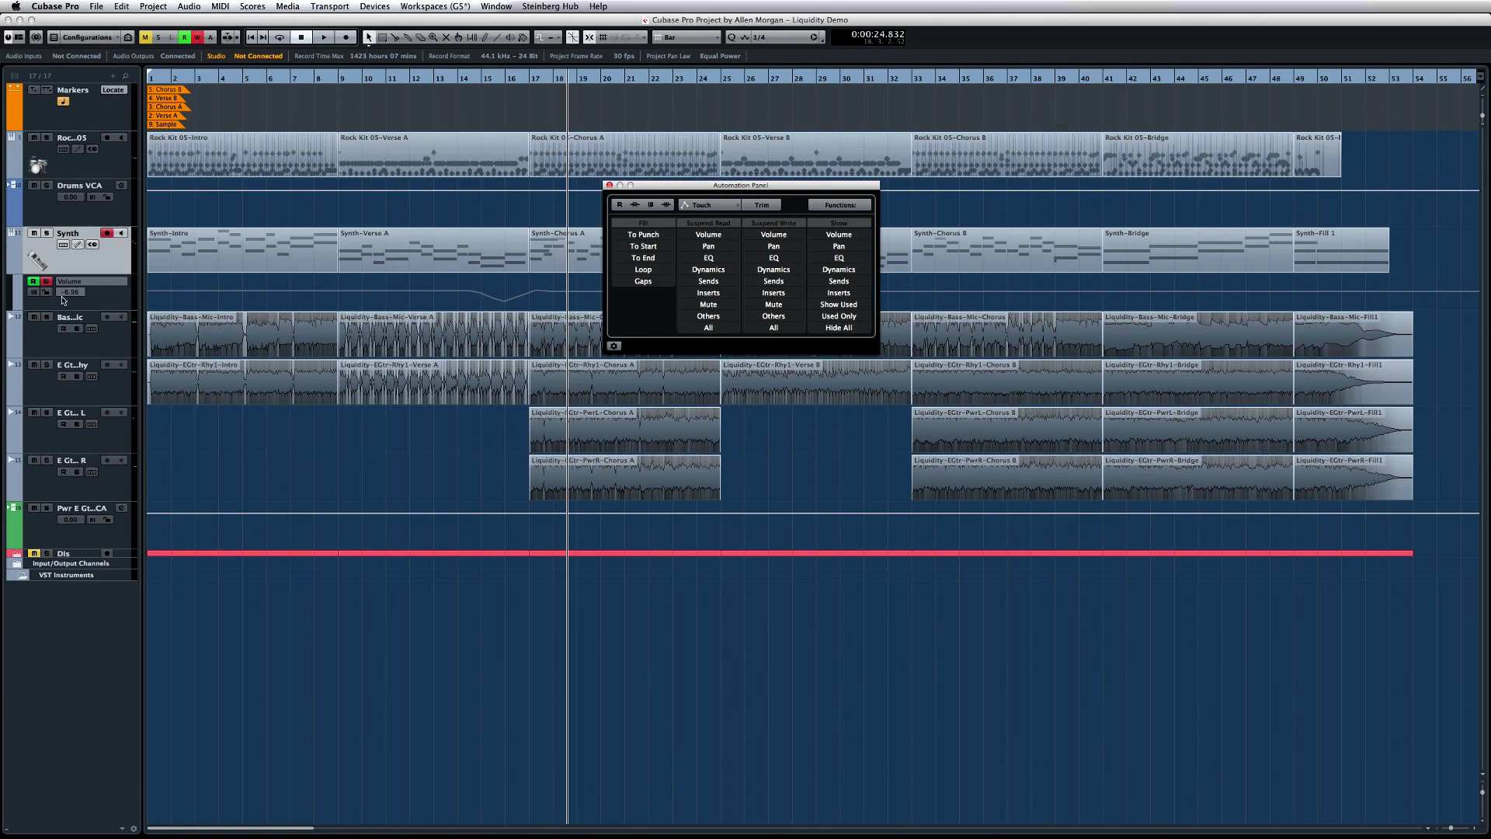
Add a Left-Right pan automation lane to the Synth track and write separate pan moves from bar 10 to about bar 17
{"action": "left_click", "coordinate": [18, 308]}
{"action": "left_click", "coordinate": [366, 79]}
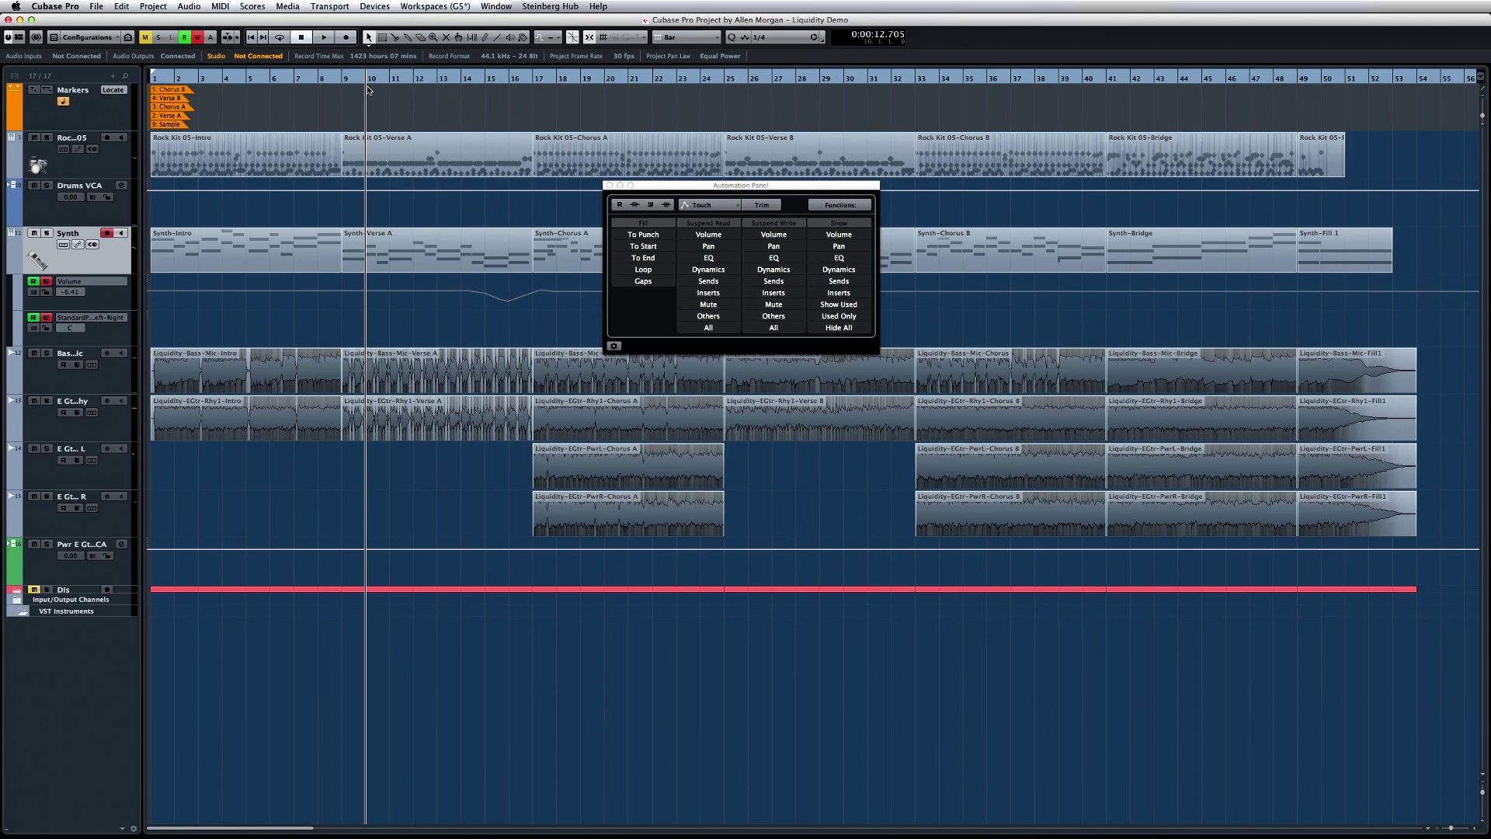
{"action": "key", "text": "space"}
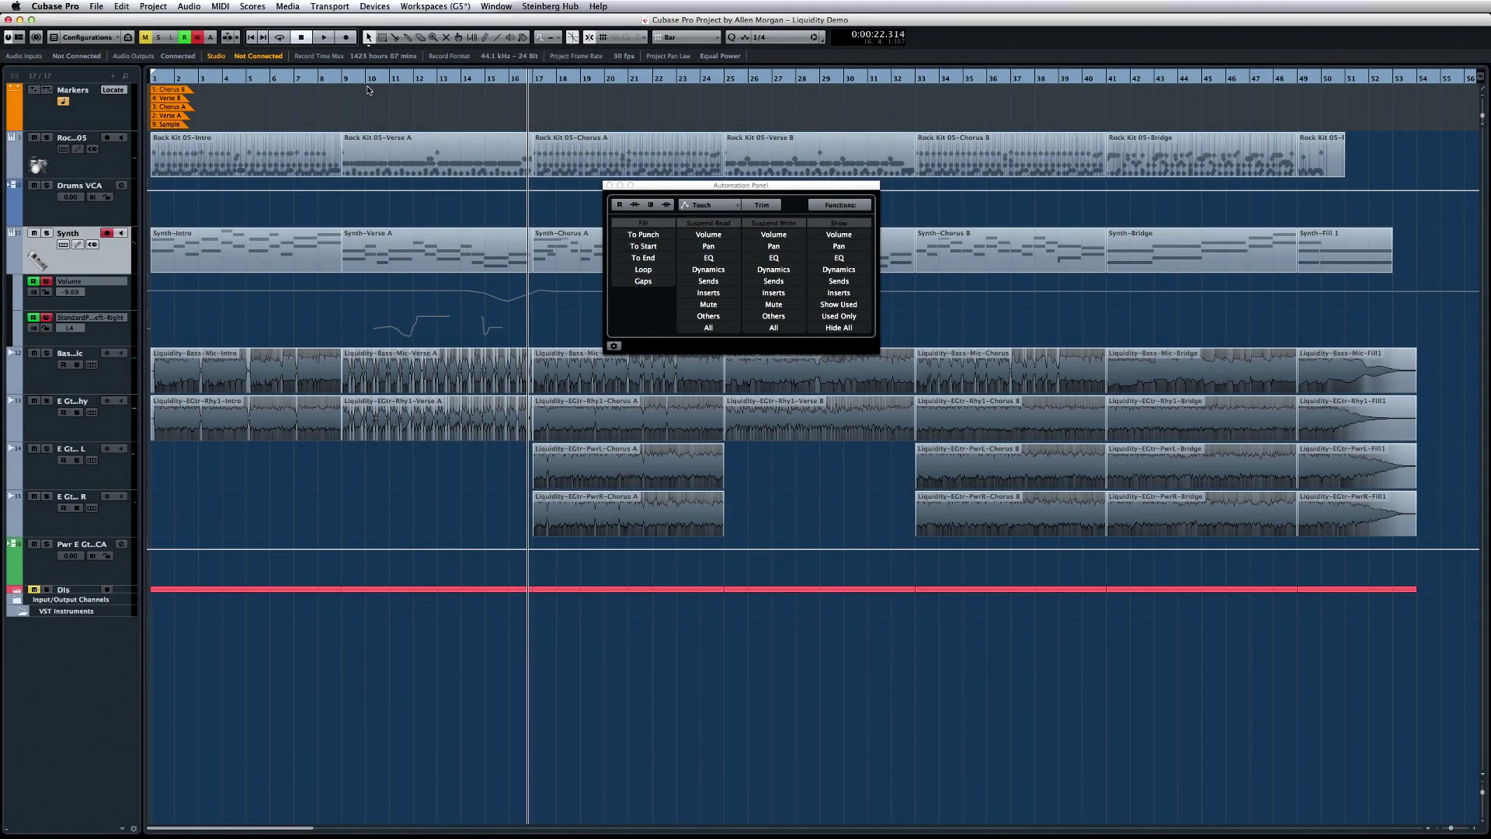
Enable the Gaps fill option for the Synth track's pan automation
{"action": "left_click", "coordinate": [665, 283]}
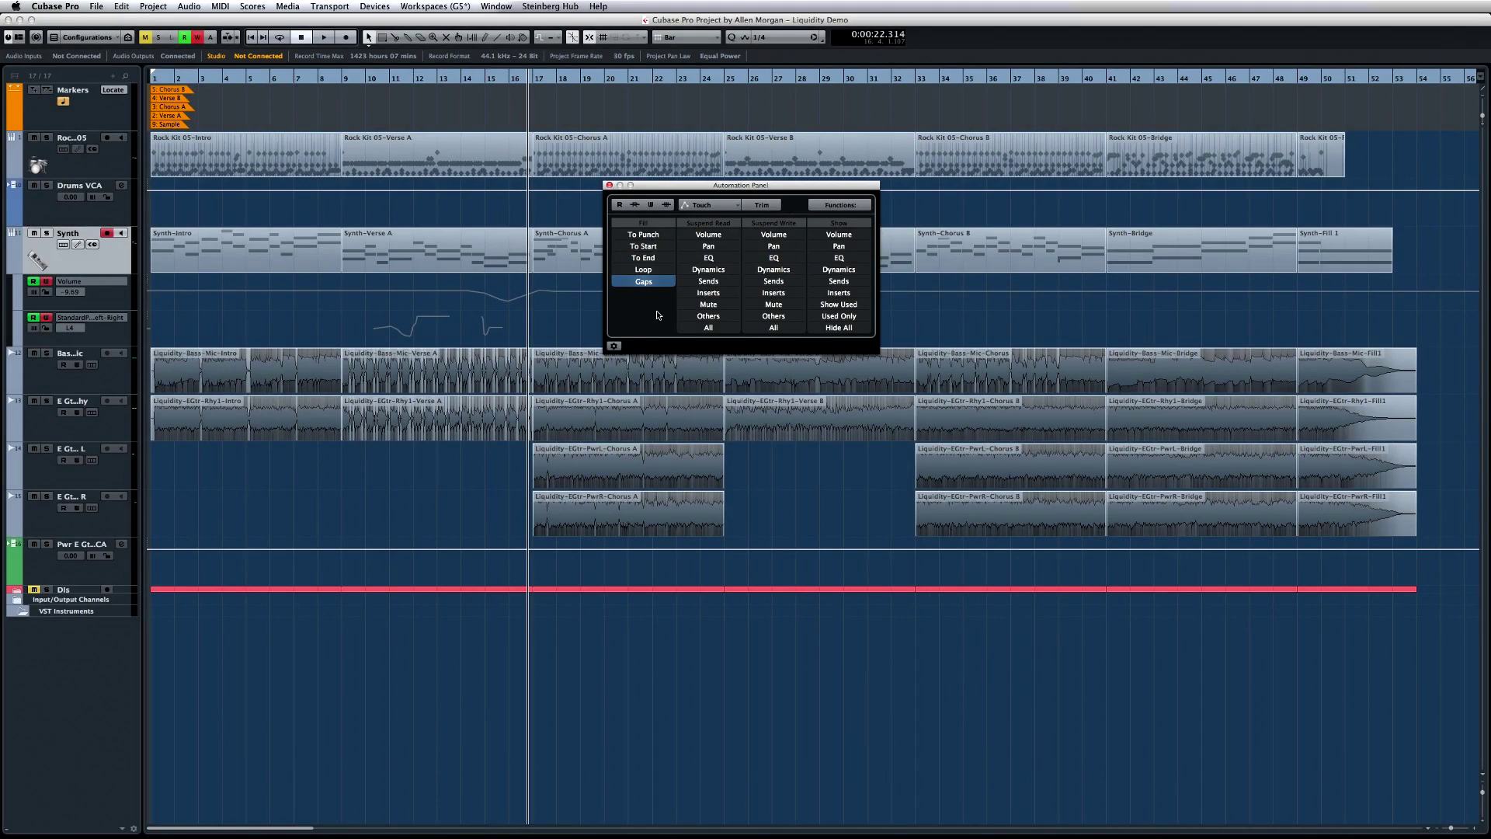